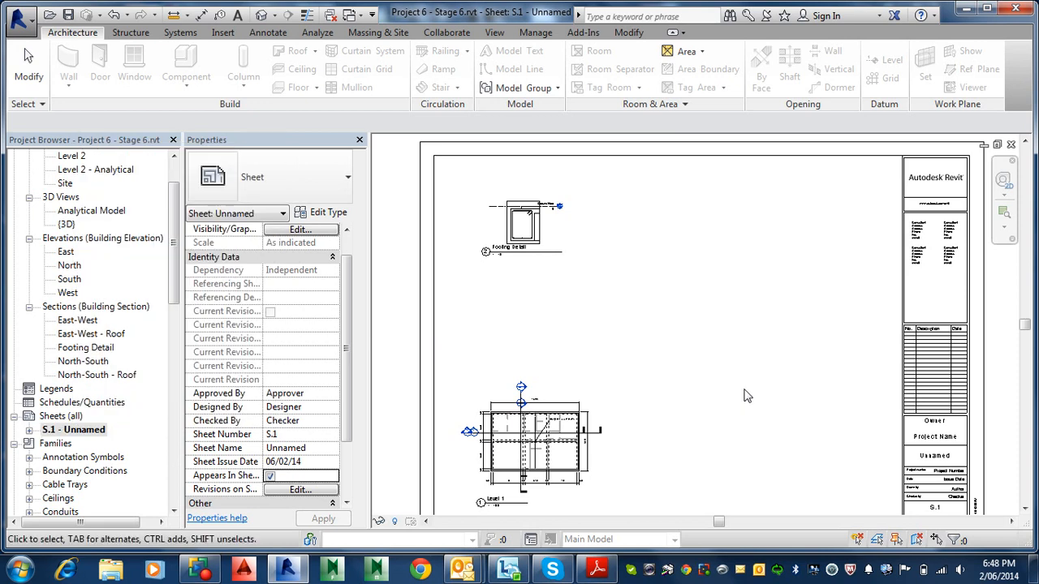
middle_drag(794, 483, 762, 439)
scroll(892, 414, up, 2)
scroll(899, 420, up, 1)
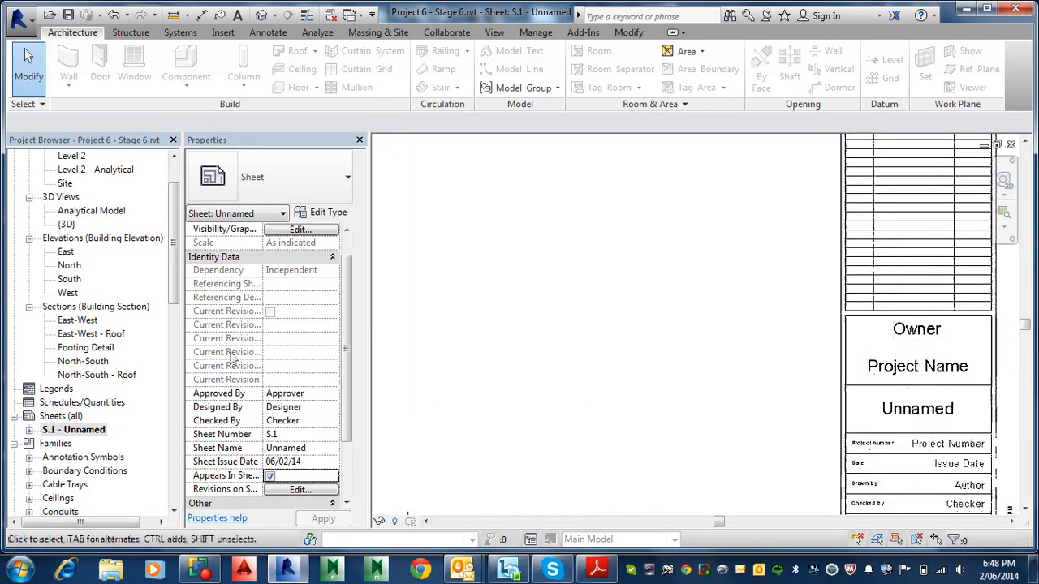
right_click(83, 432)
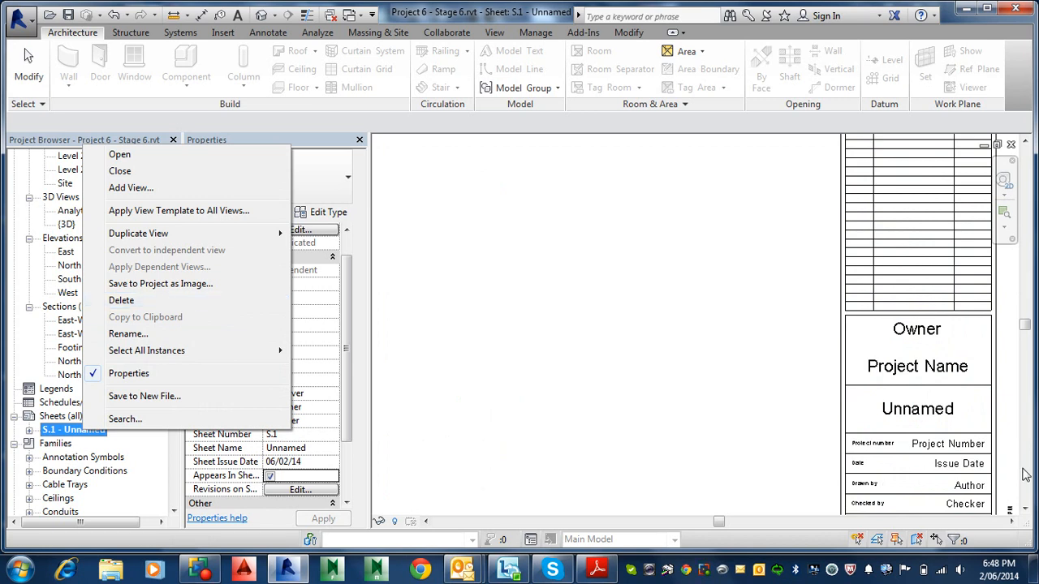
click(937, 415)
click(935, 414)
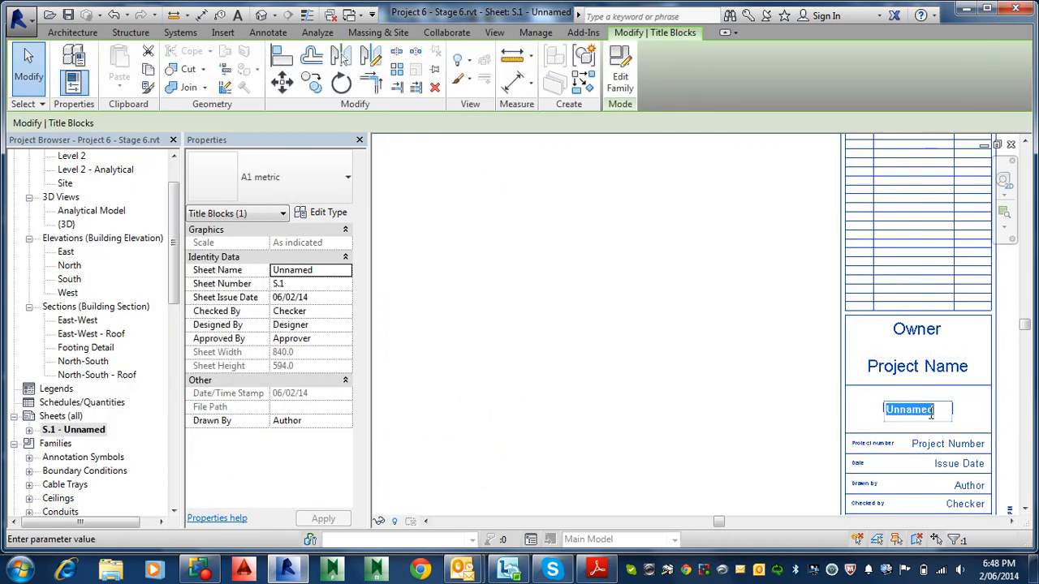
key(Escape)
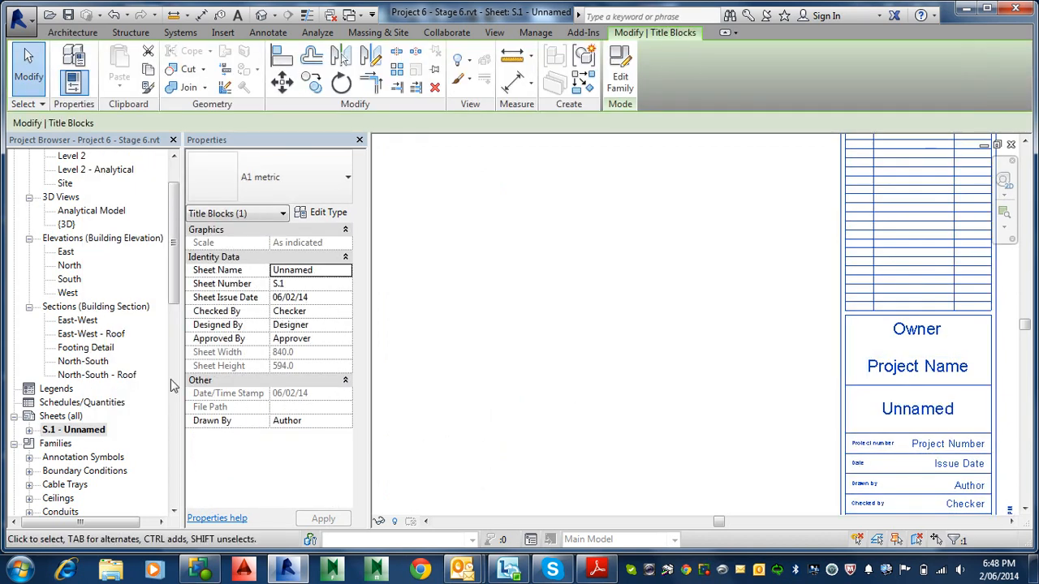
Rename sheet S.1 from the project browser, giving it the name Structural.
right_click(96, 433)
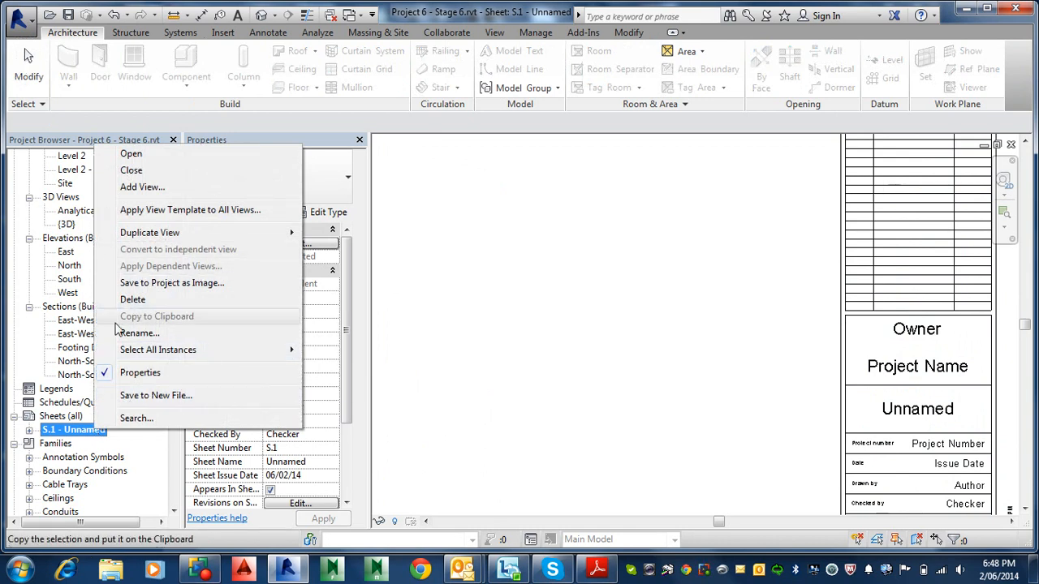
click(135, 334)
drag(492, 283, 301, 289)
text(Structural)
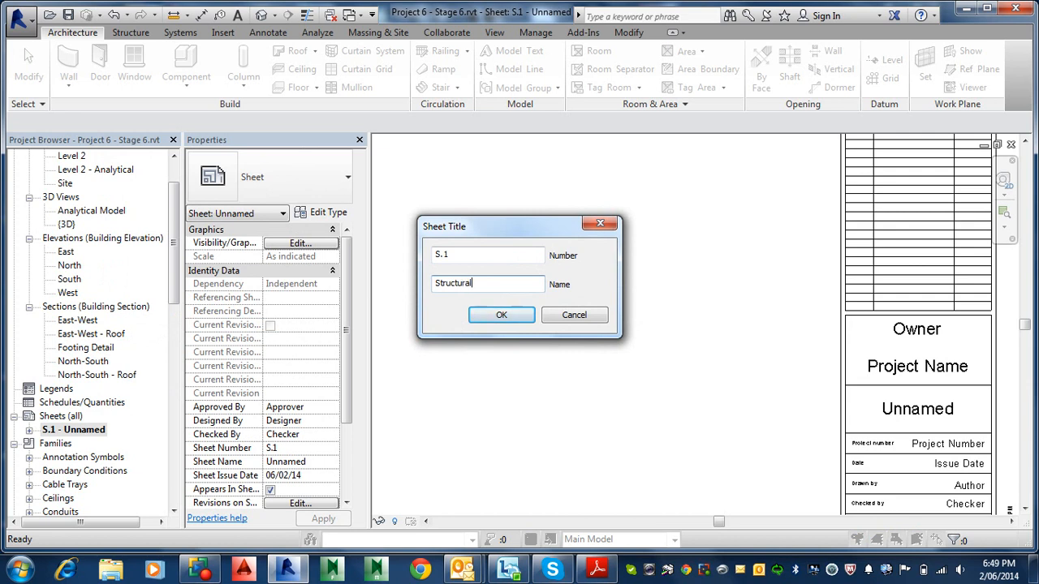
click(502, 316)
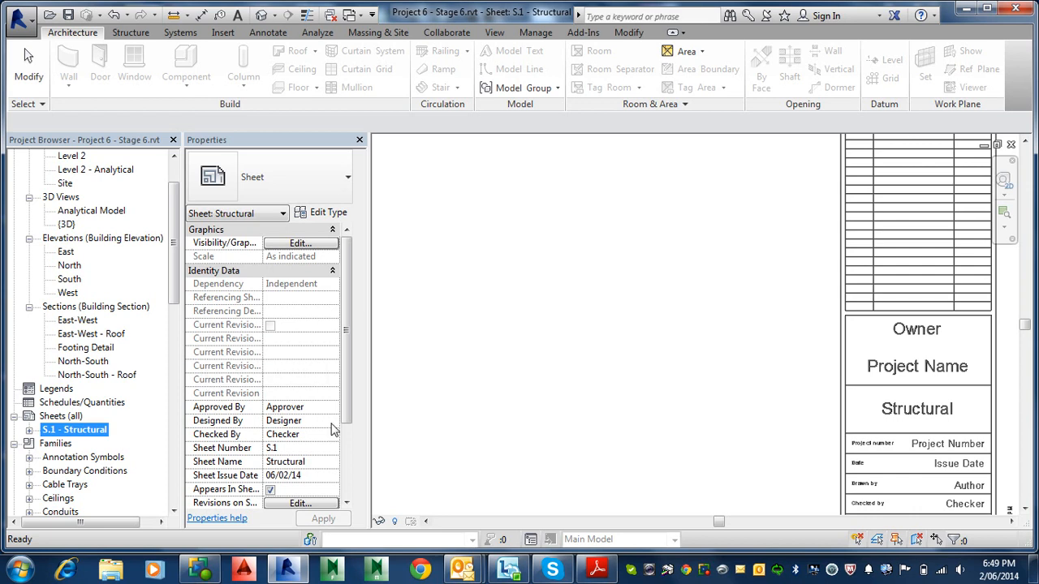
click(301, 463)
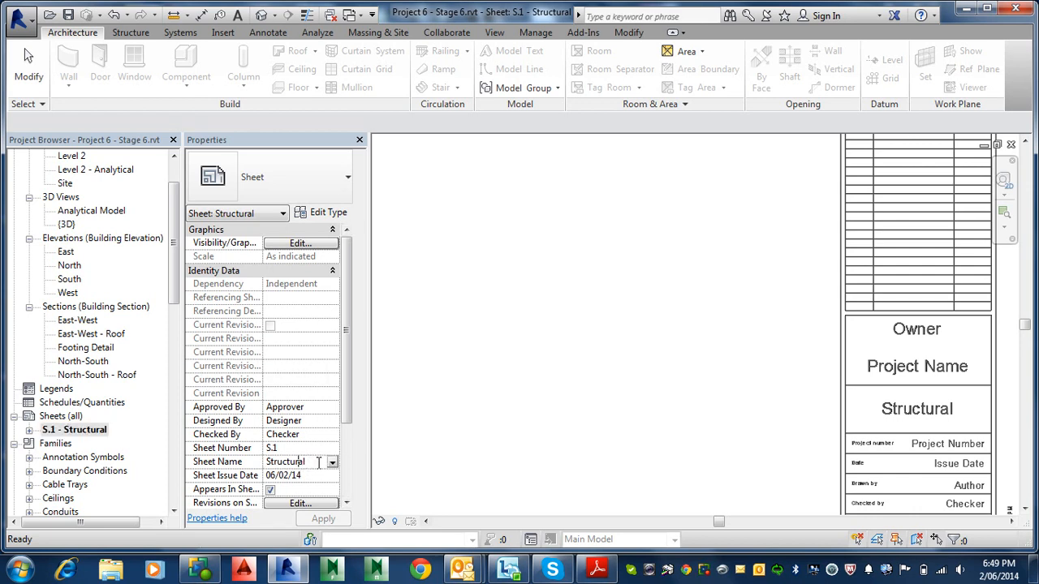
click(43, 428)
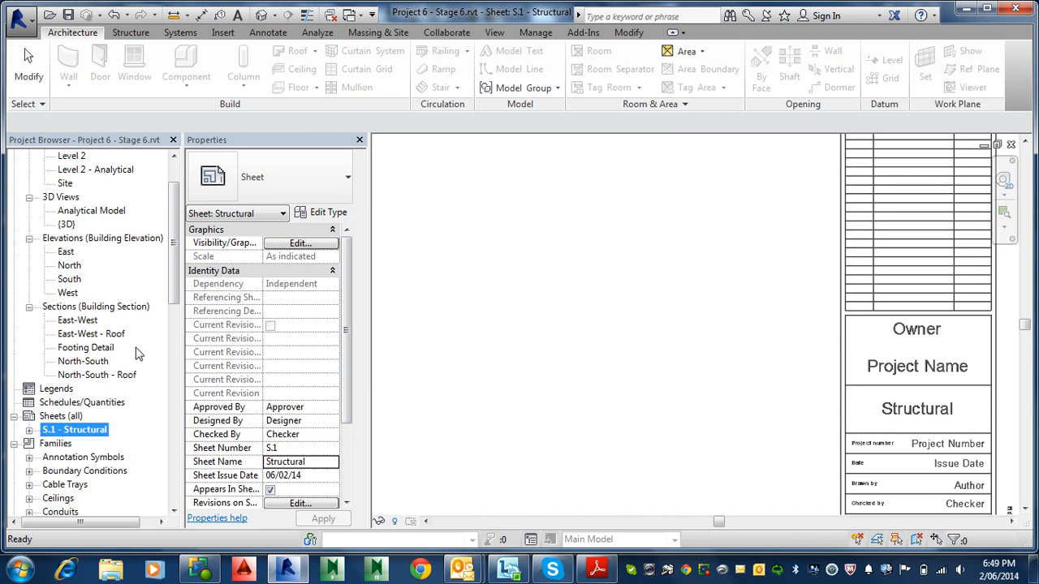
click(563, 351)
scroll(560, 328, down, 3)
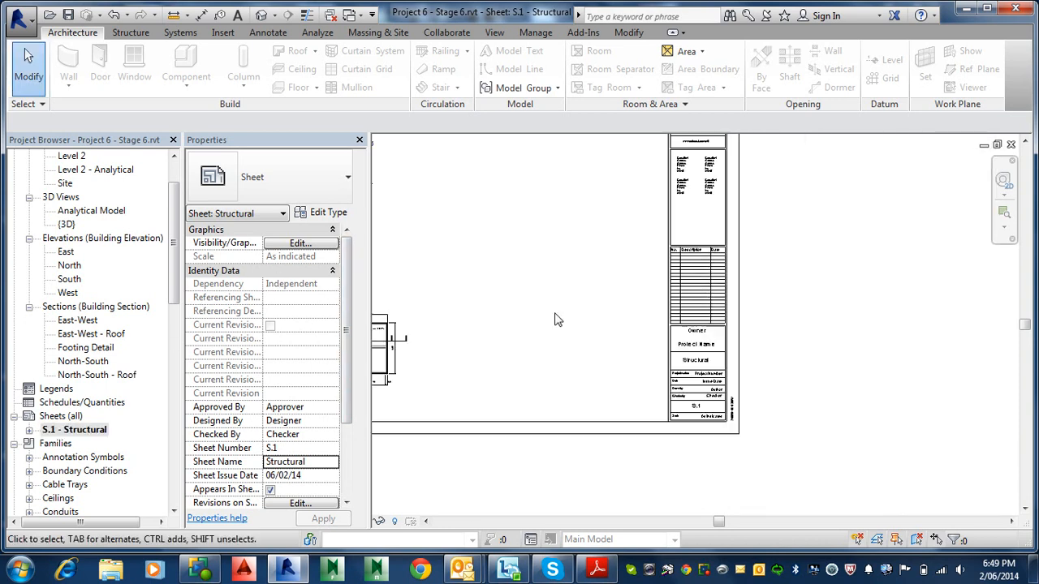
middle_drag(573, 327, 745, 424)
scroll(534, 306, up, 2)
middle_drag(528, 256, 656, 324)
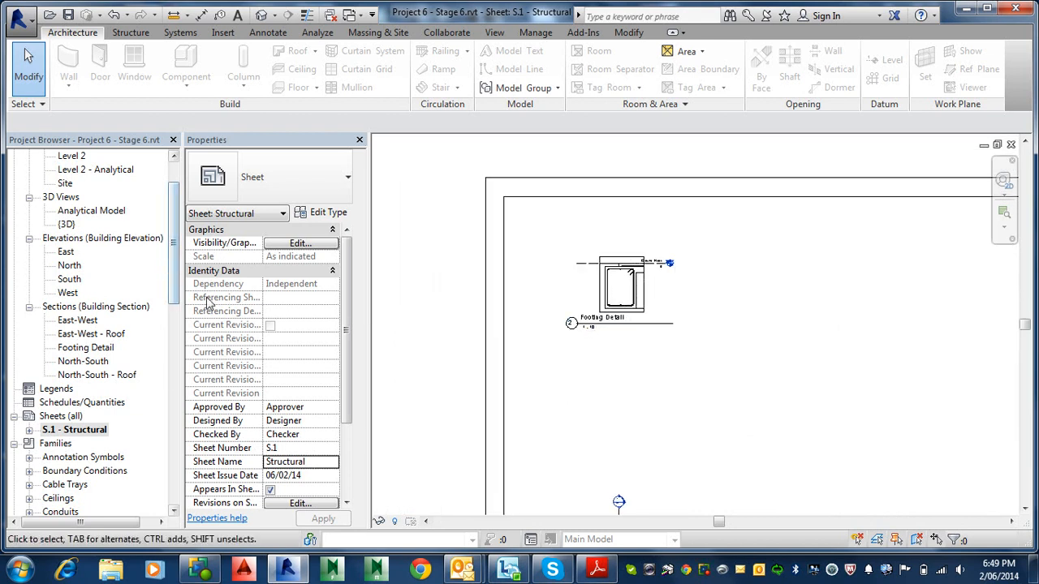
Open the Footing Detail section view and turn off its visible crop region and annotation crop.
double_click(91, 350)
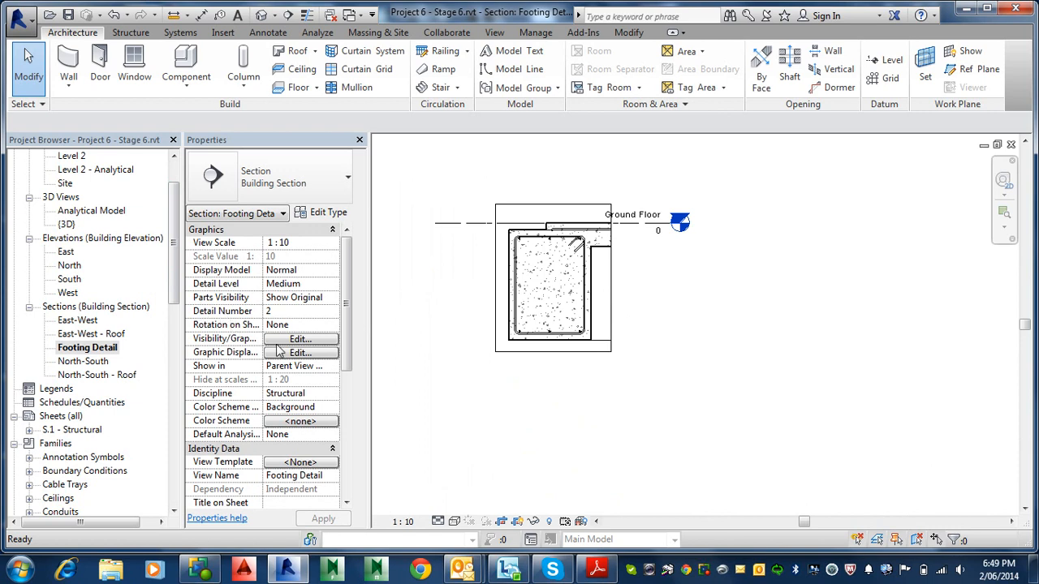
drag(349, 355, 352, 413)
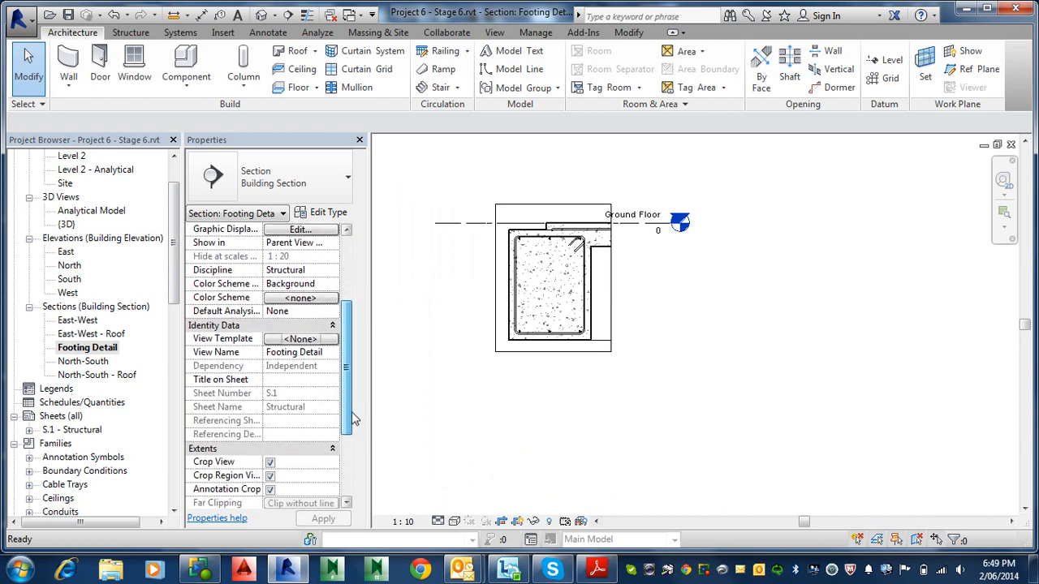
click(271, 489)
click(271, 475)
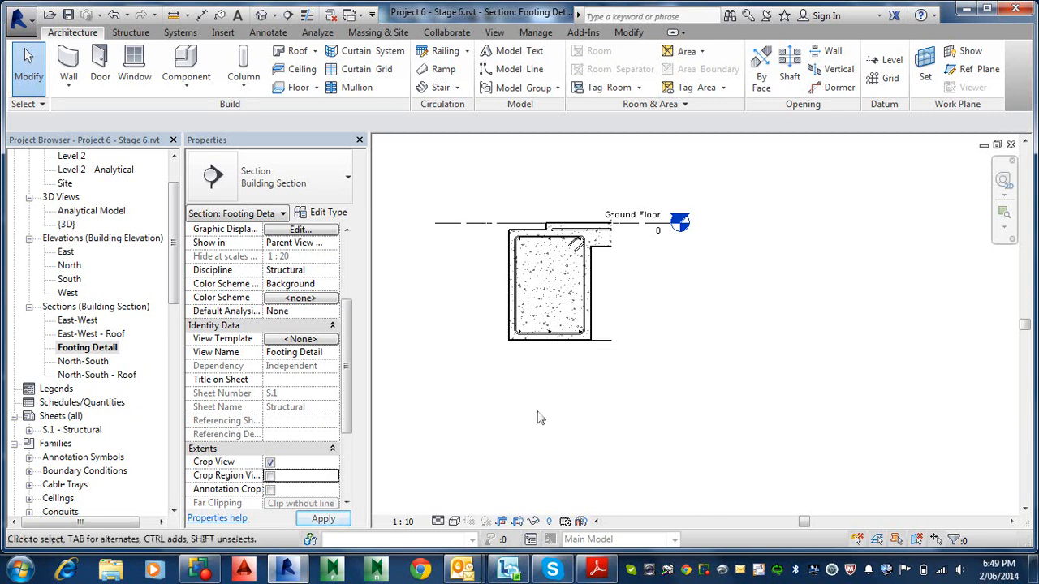
In the Footing Detail view's visibility overrides, set the House Design - Architectural-A.rvt link's display settings to Custom.
scroll(596, 375, down, 2)
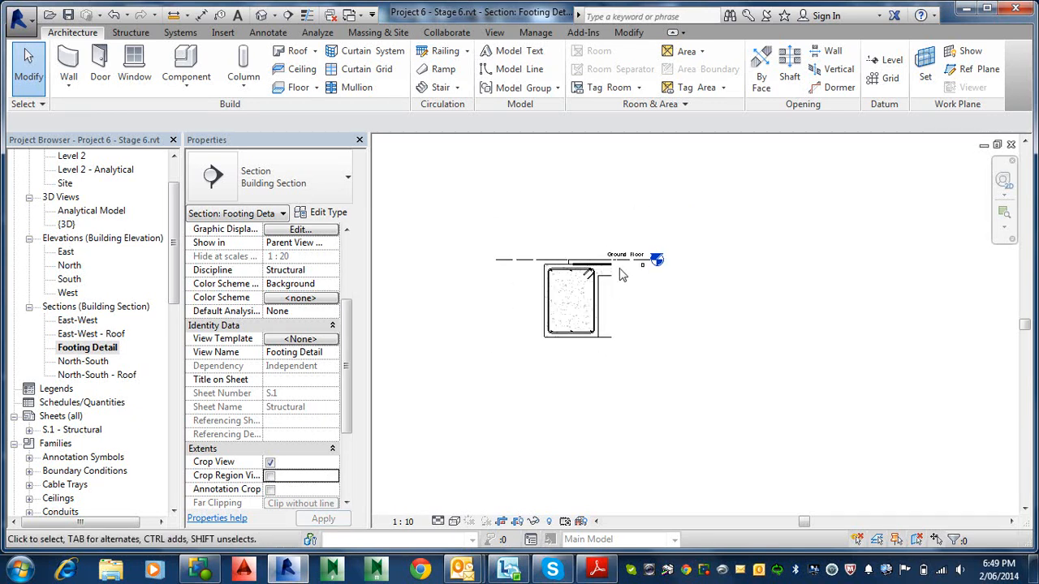
scroll(653, 261, up, 3)
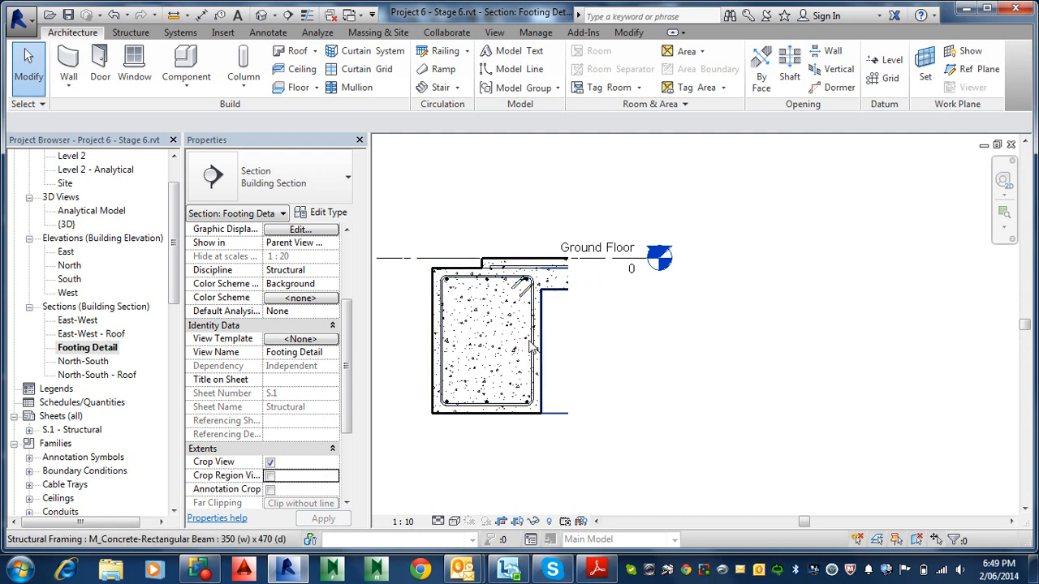
key(v)
key(v)
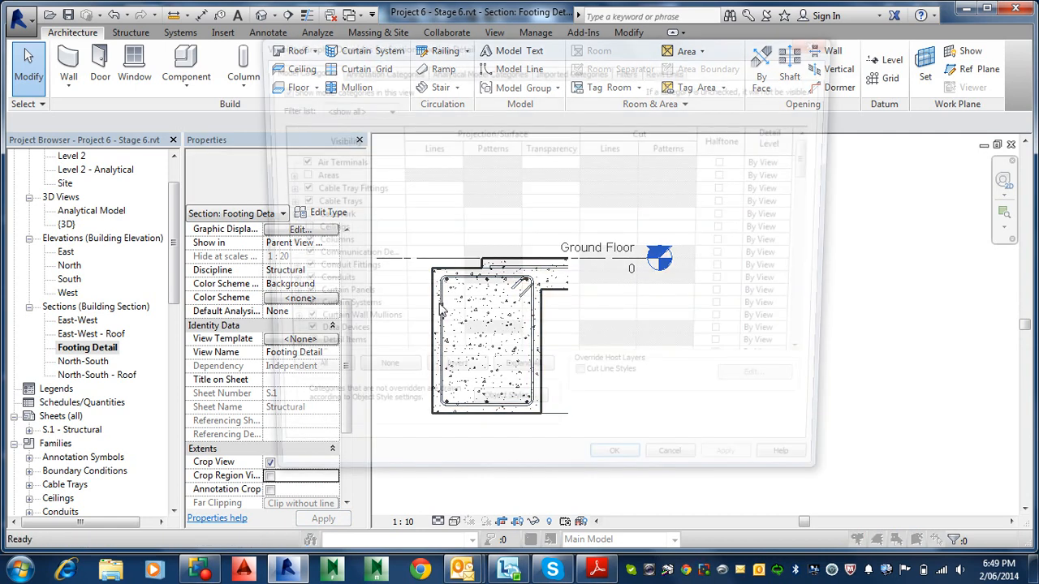
click(671, 69)
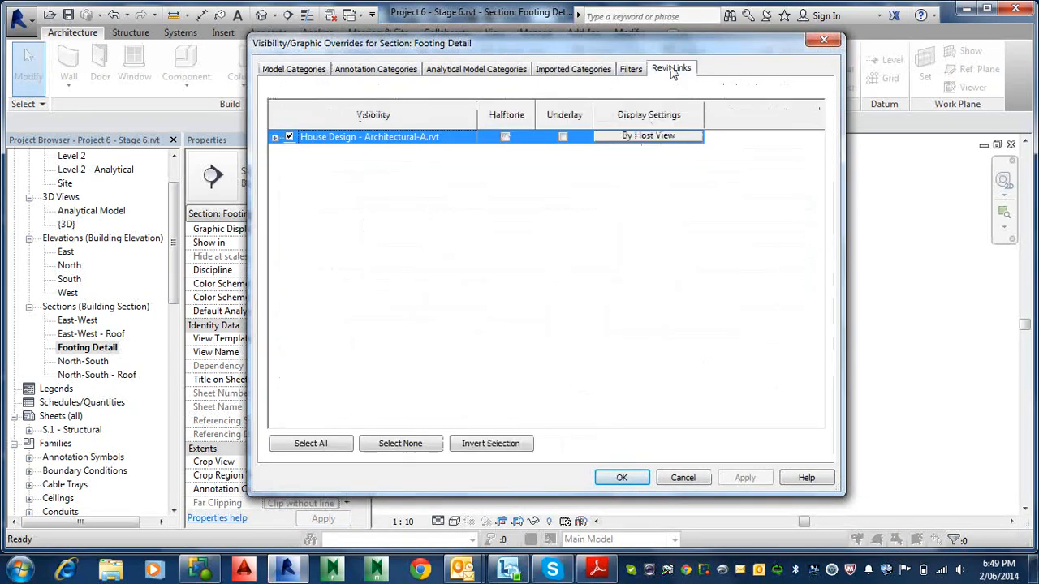
click(610, 135)
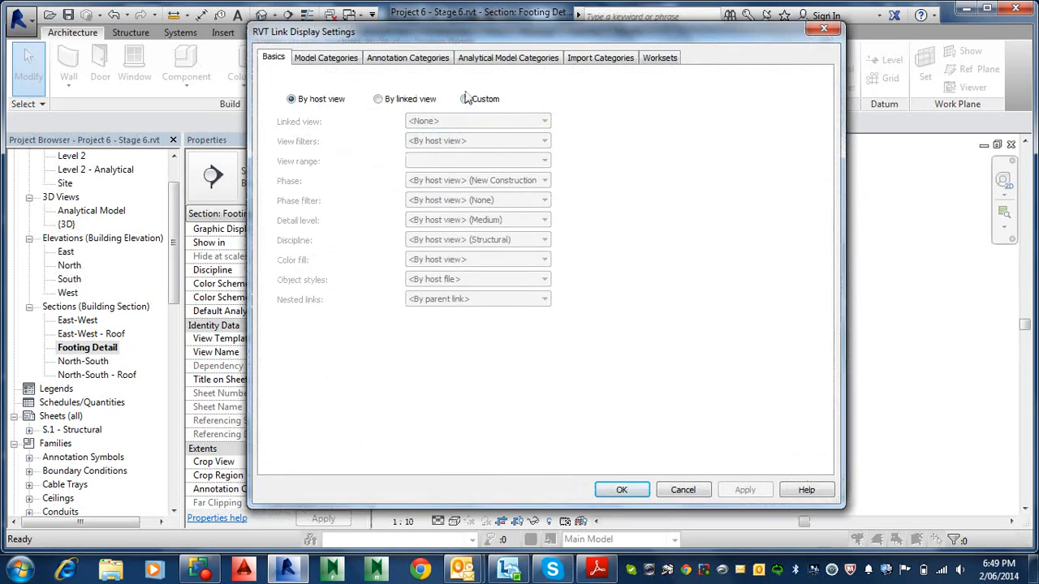
click(478, 100)
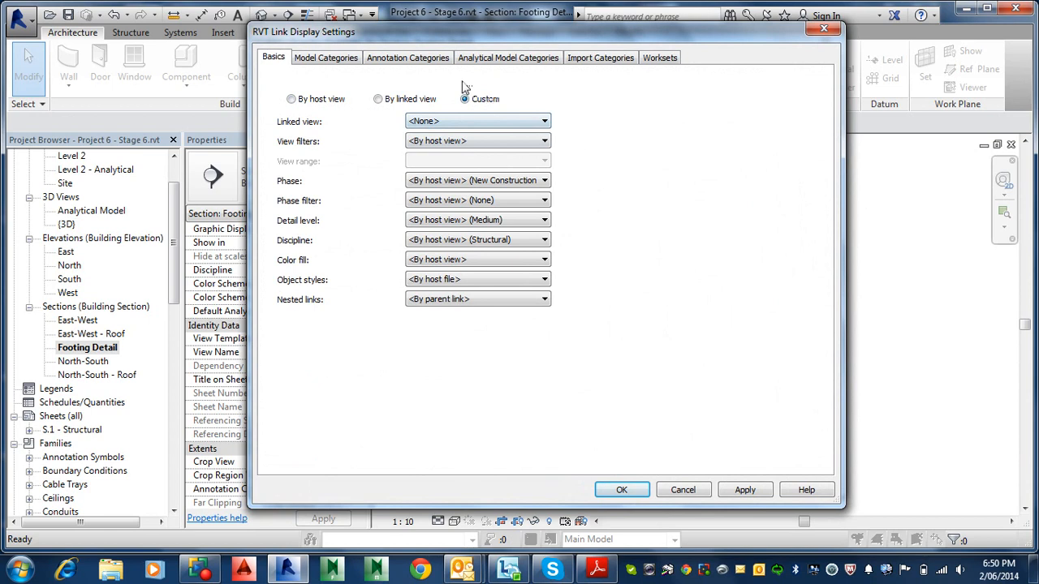
Set the link's annotation categories to Custom, hide its Levels category, and apply the overrides to the view.
click(397, 58)
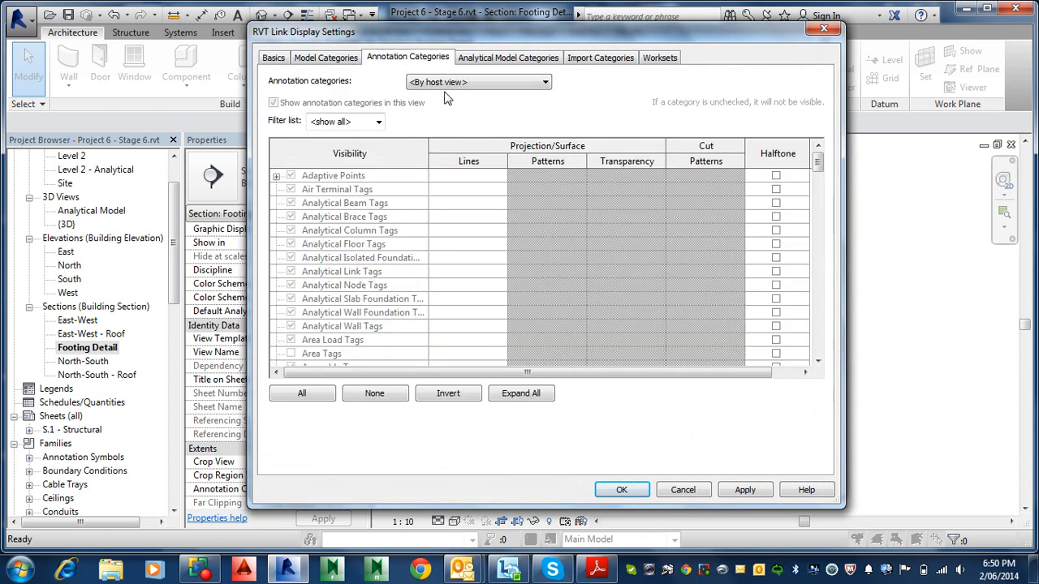
click(448, 84)
click(438, 106)
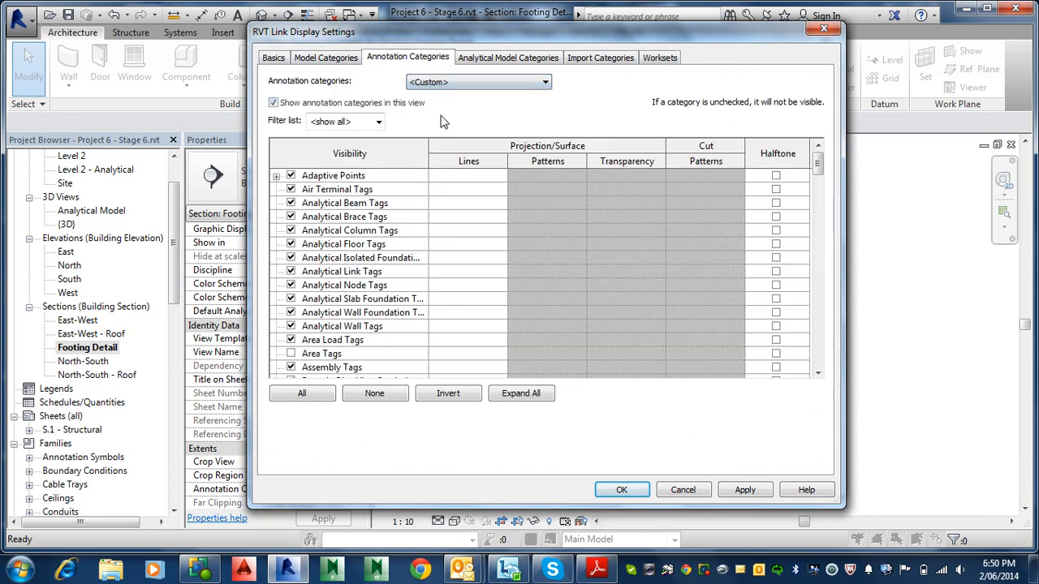
click(376, 232)
key(l)
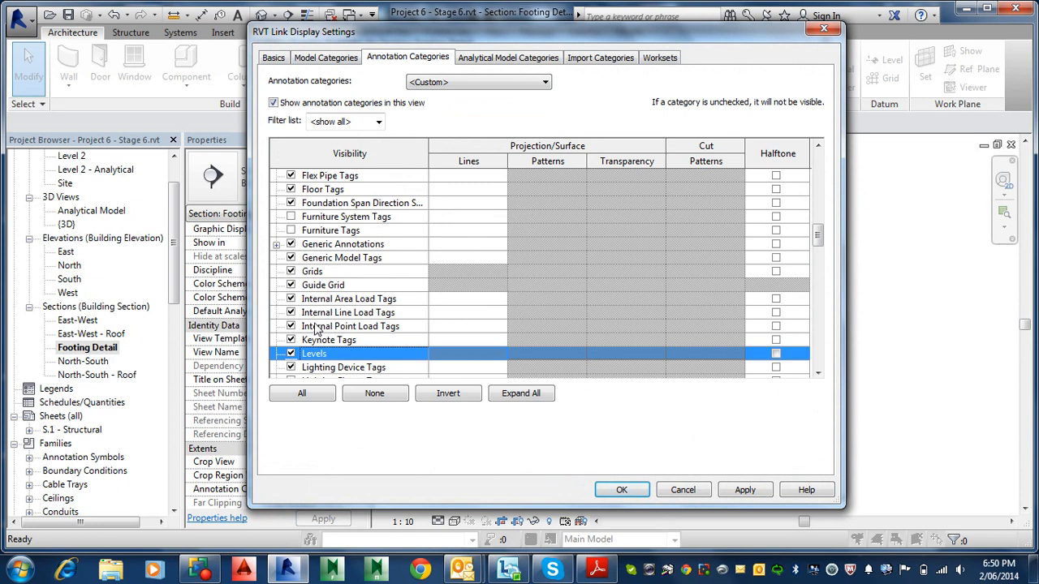
click(622, 489)
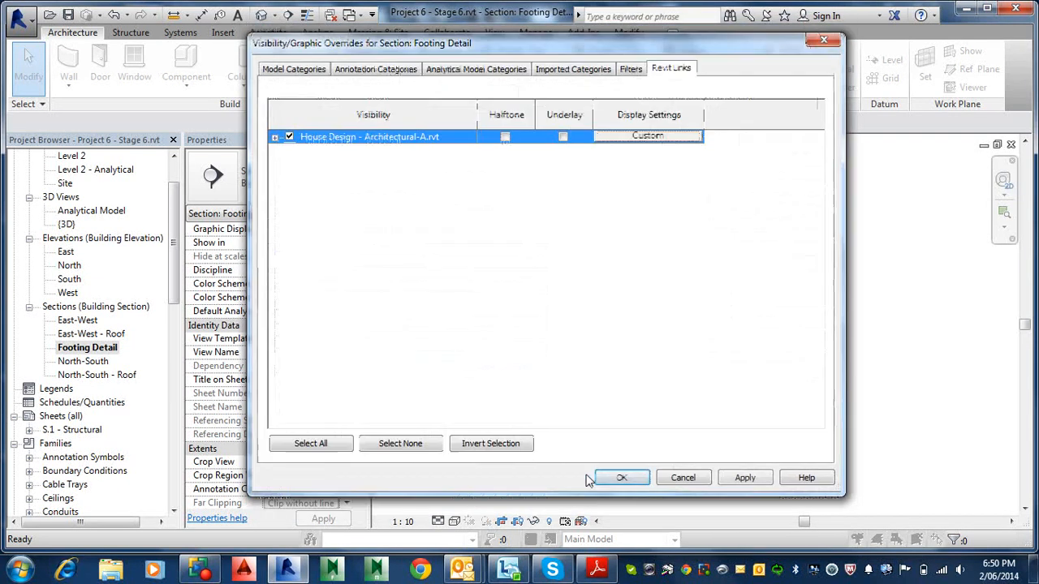
click(622, 477)
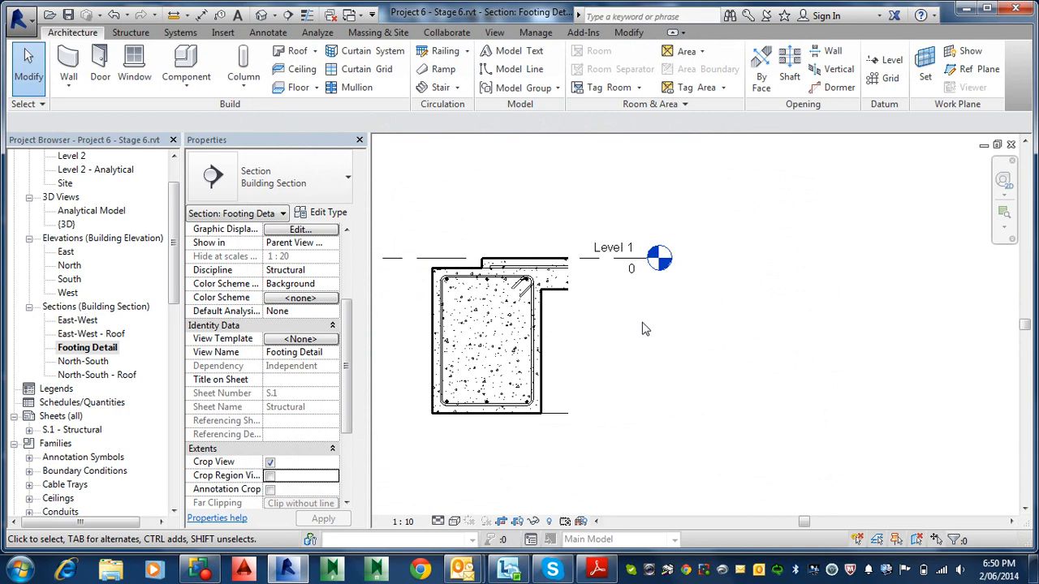
Check the footing section in its view and return to sheet S.1 - Structural.
scroll(559, 304, down, 4)
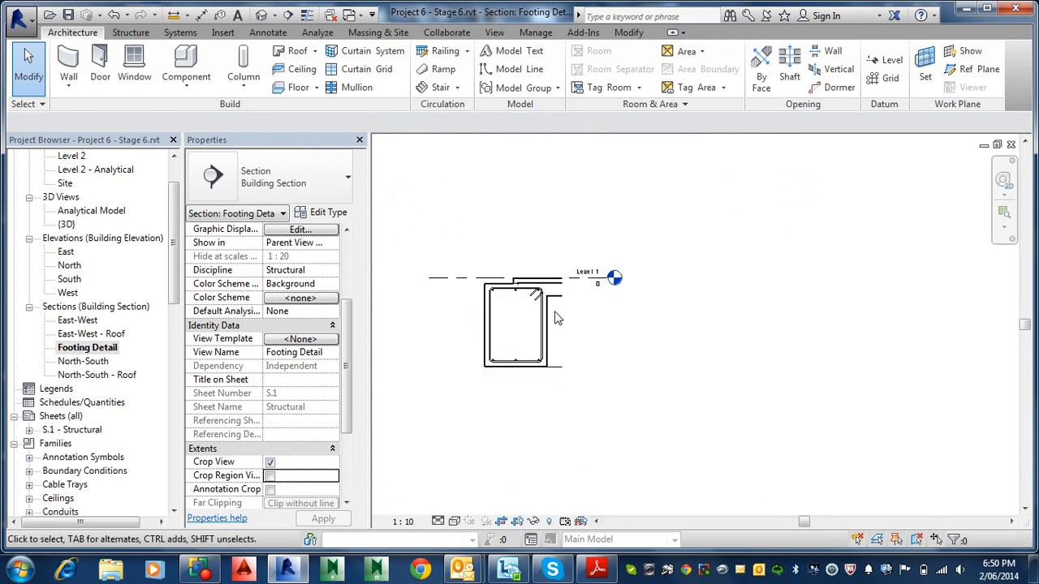
middle_drag(596, 323, 637, 347)
scroll(544, 262, up, 1)
scroll(641, 347, up, 2)
scroll(641, 348, up, 1)
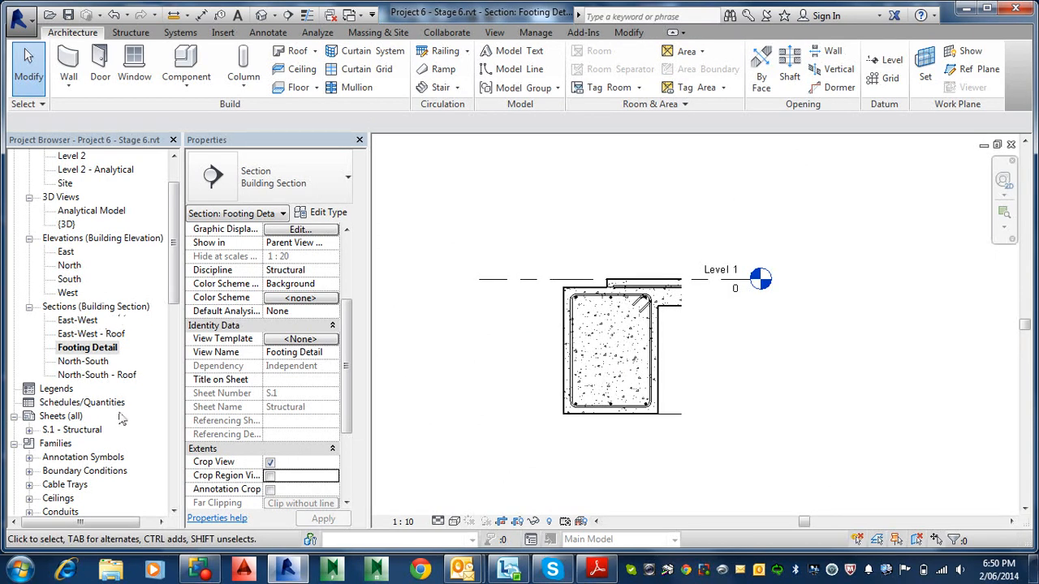
double_click(93, 430)
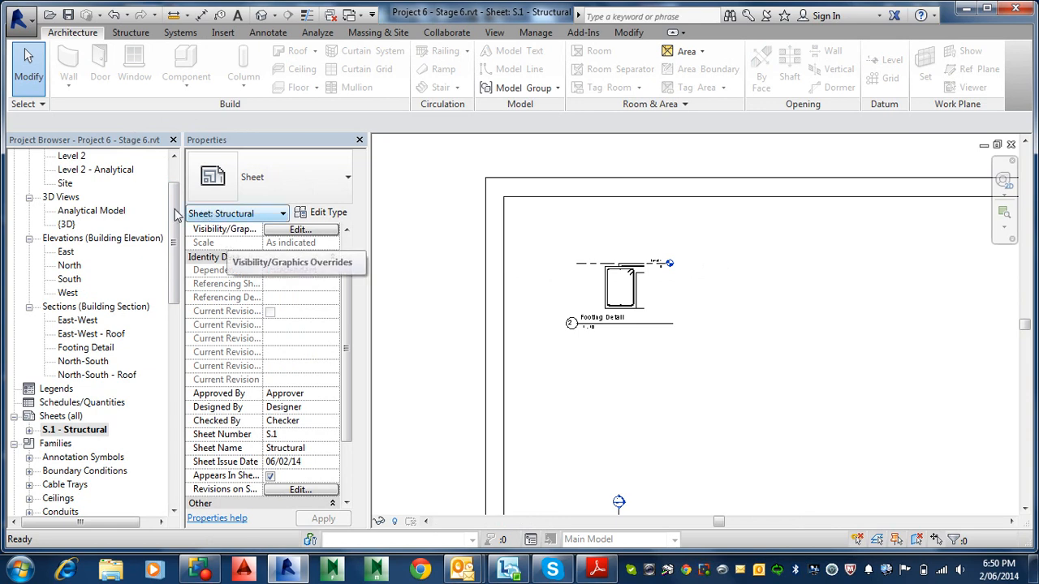
Try to place the Level 2 structural plan on the sheet just below the footing detail.
click(71, 157)
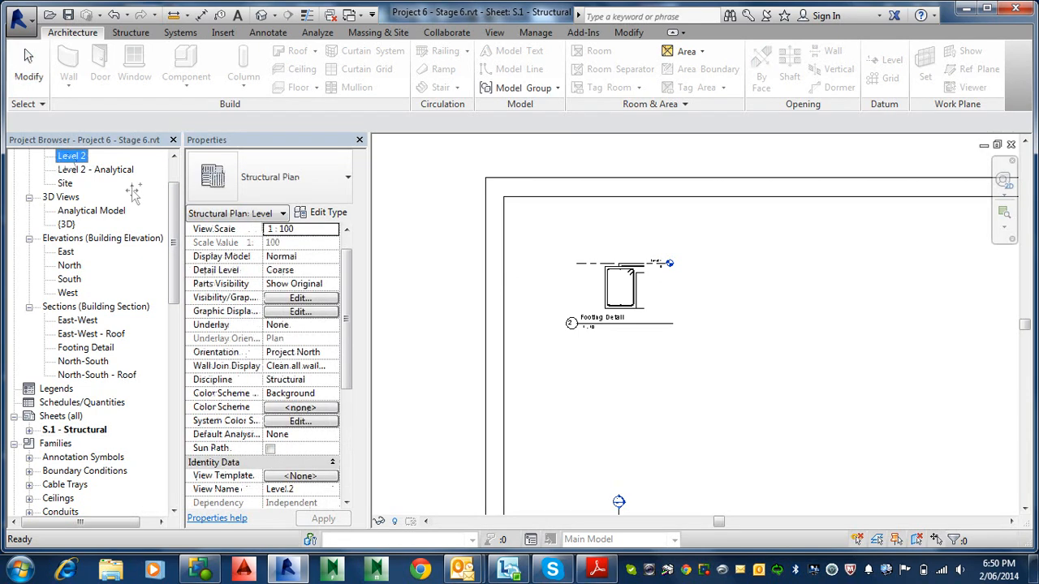
drag(133, 191, 617, 434)
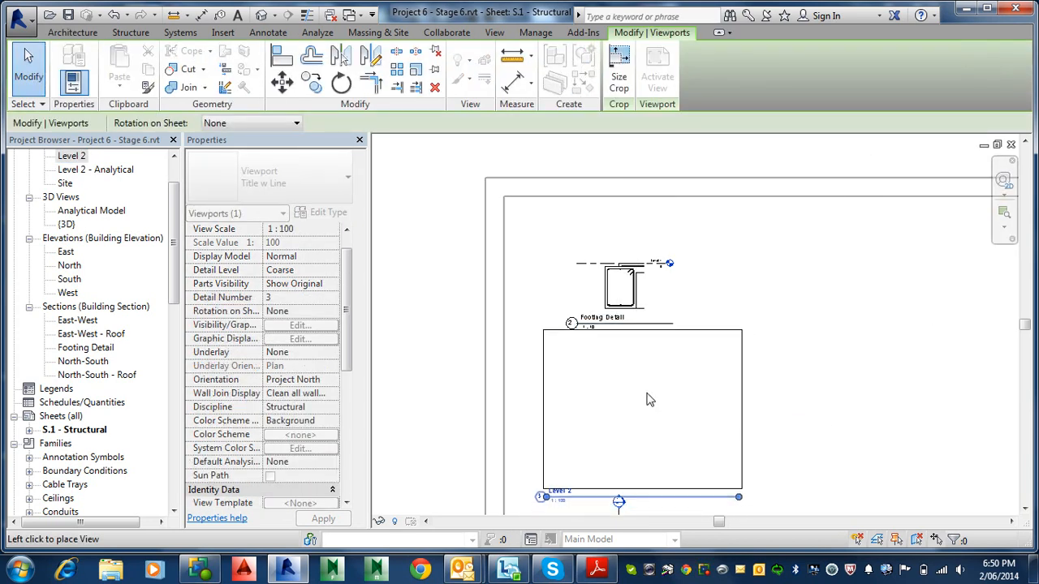
click(649, 400)
scroll(589, 288, down, 5)
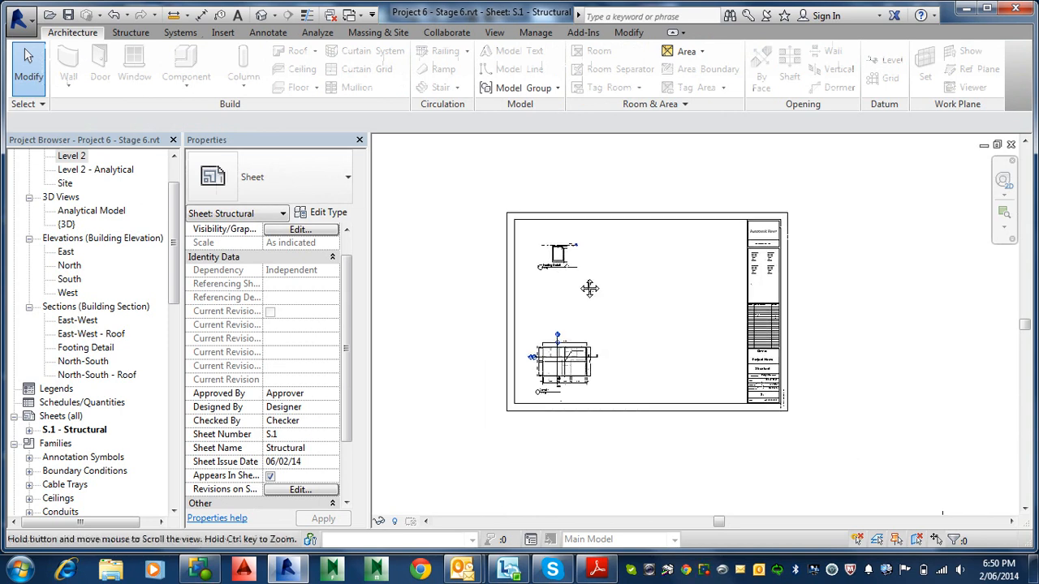
scroll(607, 320, up, 2)
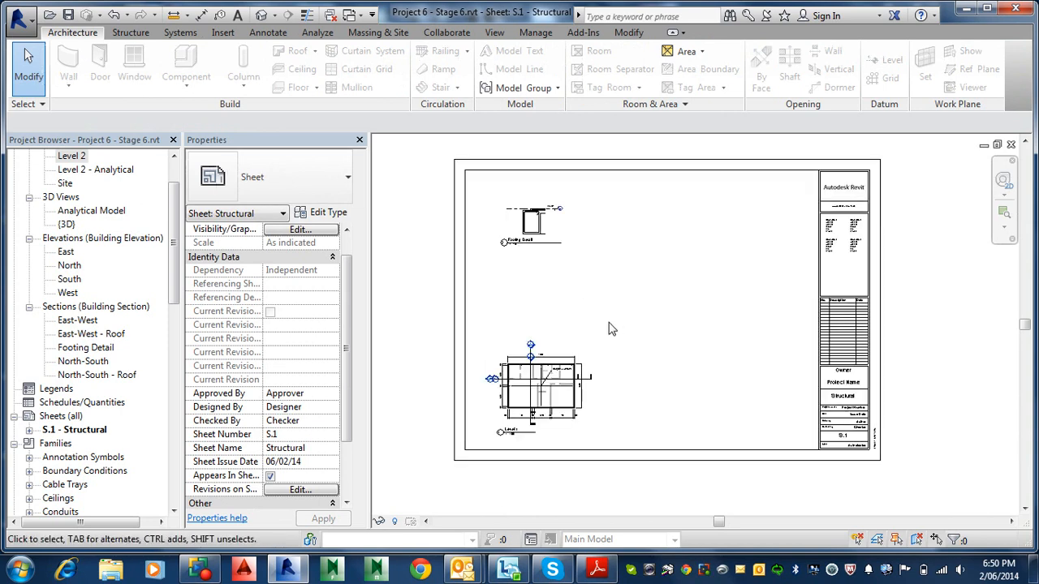
Place the Level 2 structural plan on the sheet between the footing detail and the Level 1 plan, aligned vertically with them.
click(75, 158)
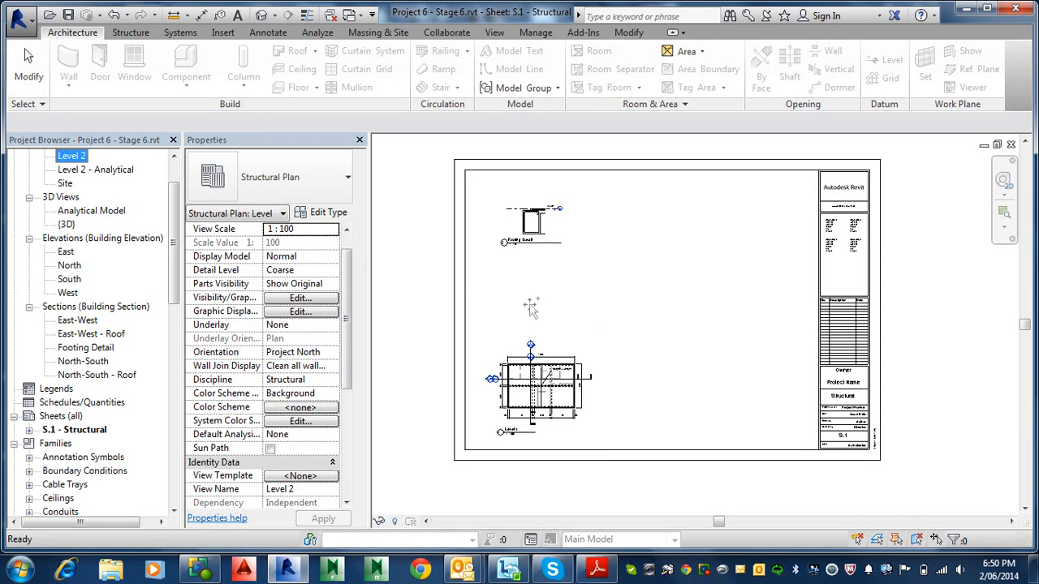
drag(531, 307, 529, 302)
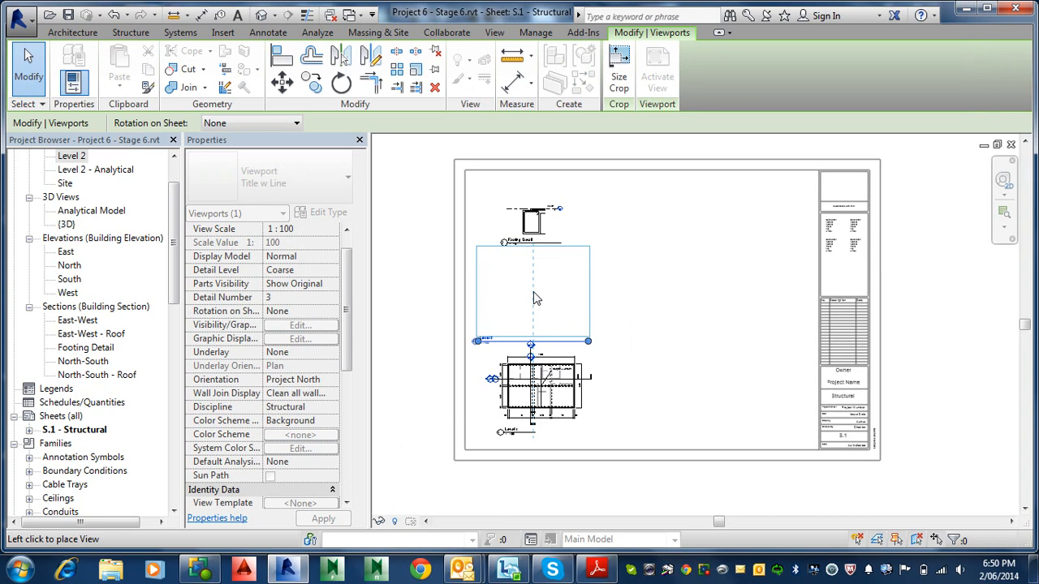
click(533, 298)
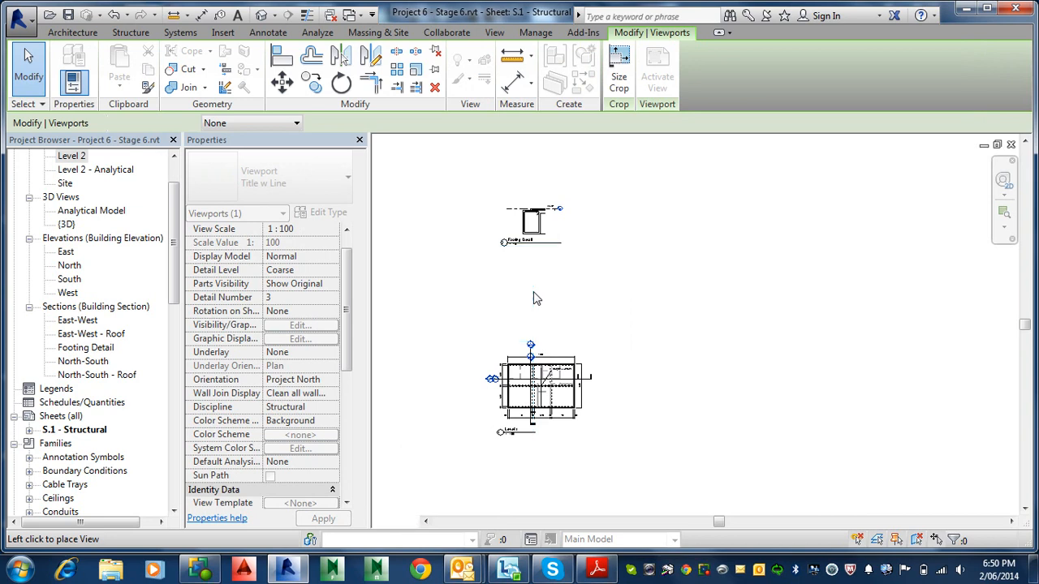
Move the Level 2 view title beneath its plan, aligned with the Level 1 title, and shorten its line to match.
scroll(527, 369, up, 2)
scroll(521, 357, up, 2)
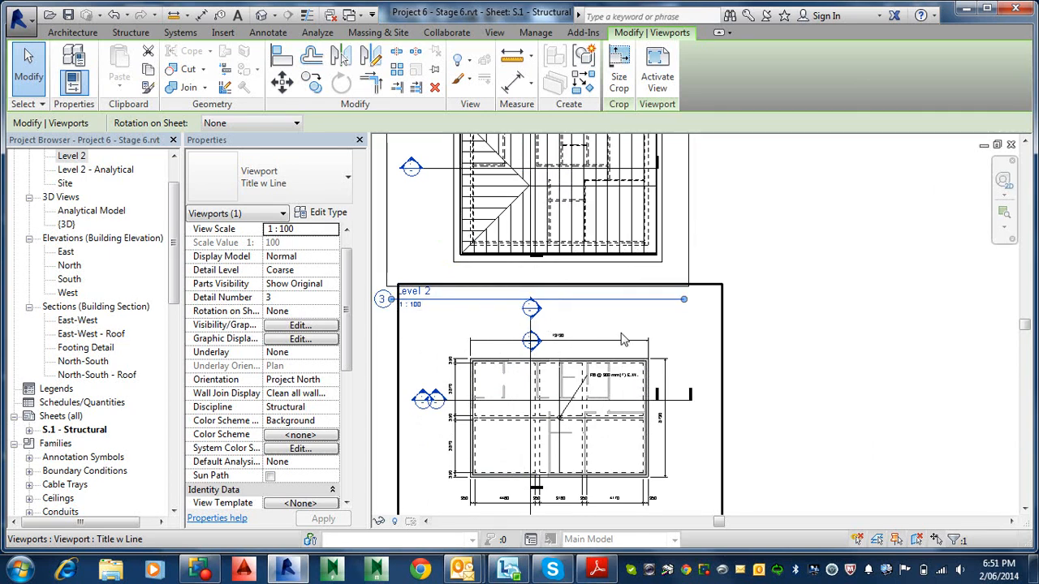
scroll(520, 312, up, 3)
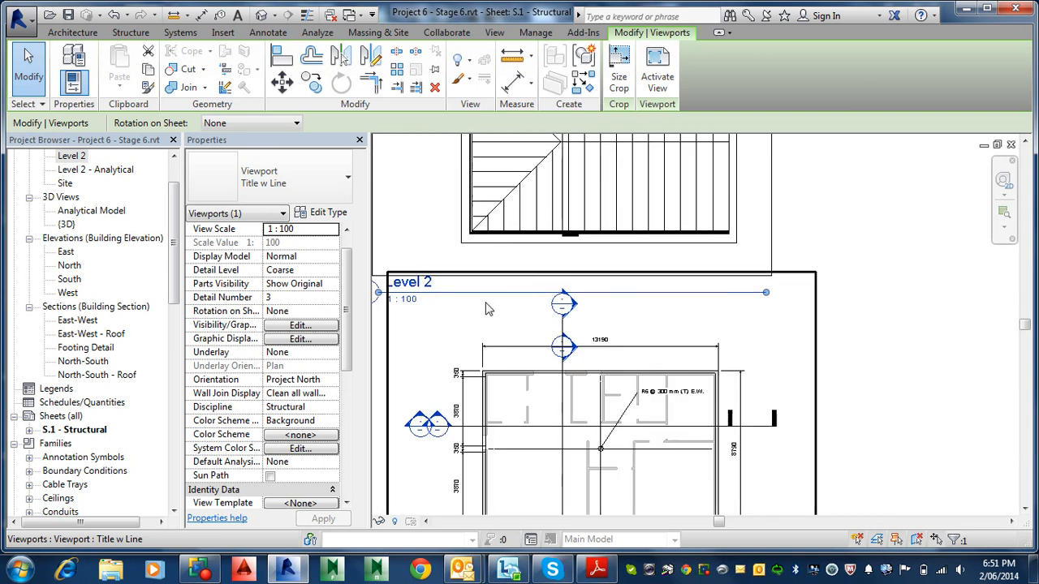
scroll(545, 280, down, 4)
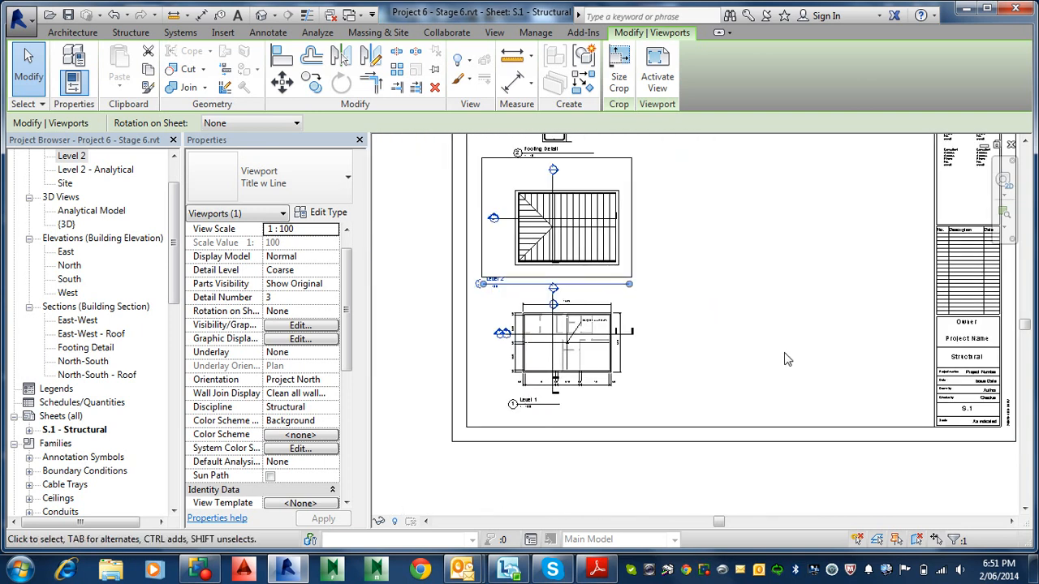
click(836, 367)
scroll(617, 292, up, 2)
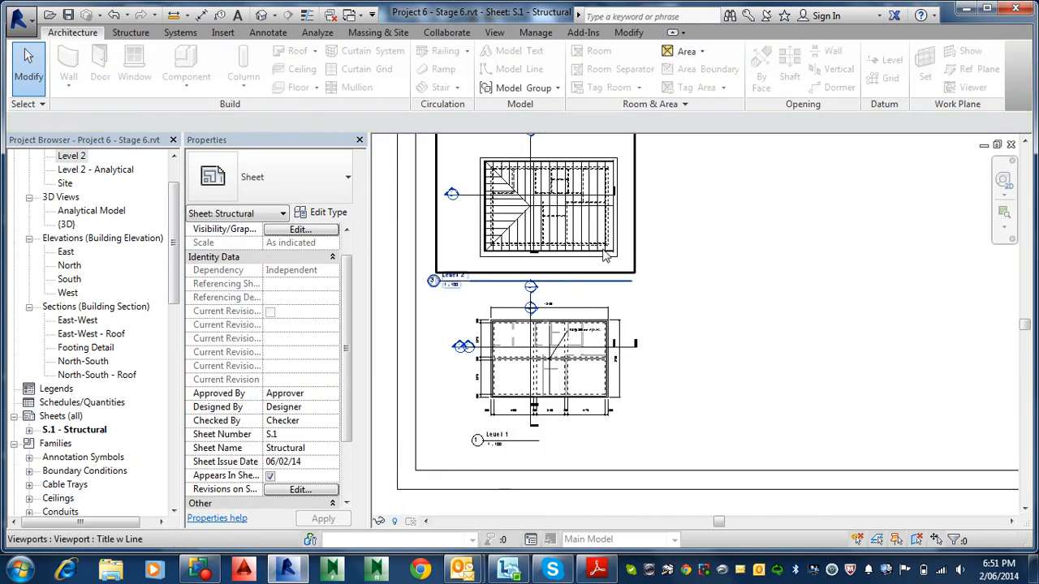
click(603, 282)
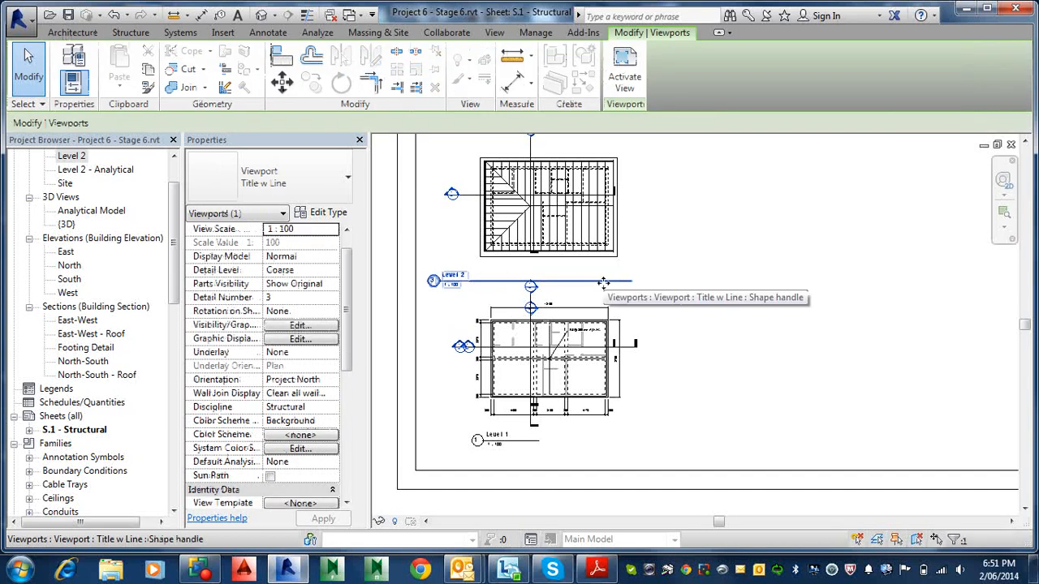
drag(602, 282, 647, 278)
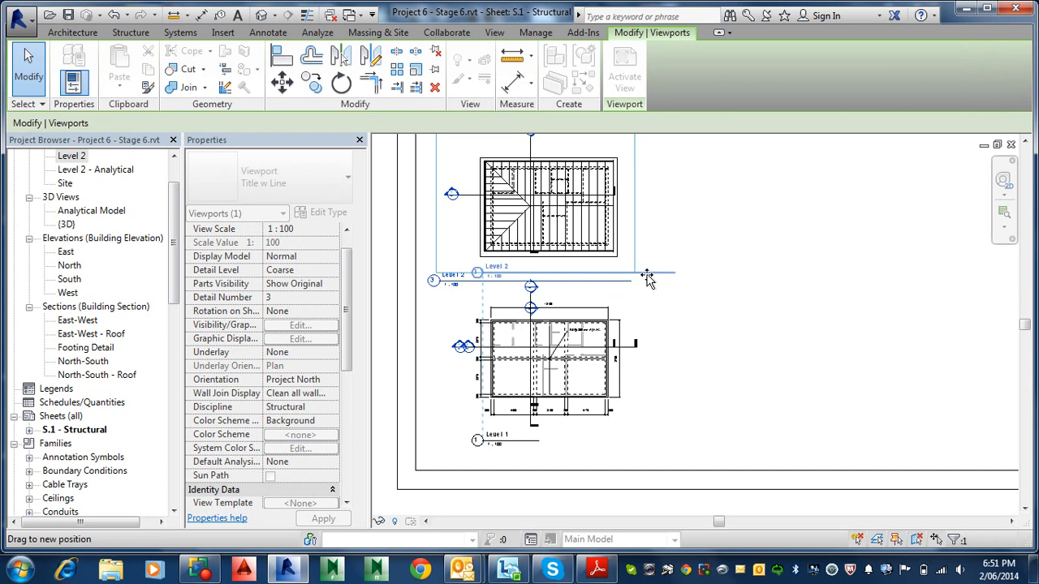
drag(647, 279, 647, 274)
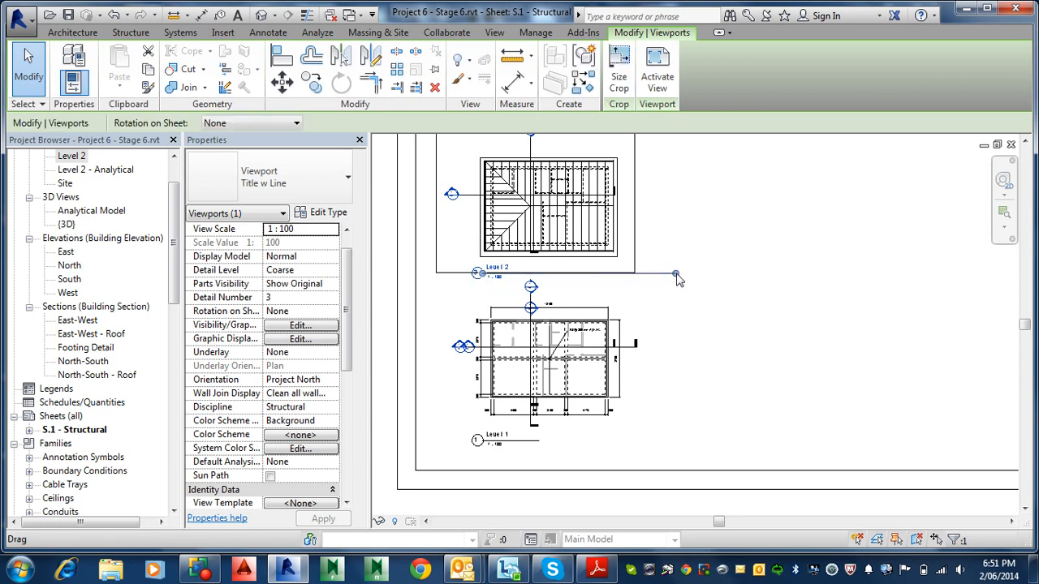
drag(675, 274, 540, 276)
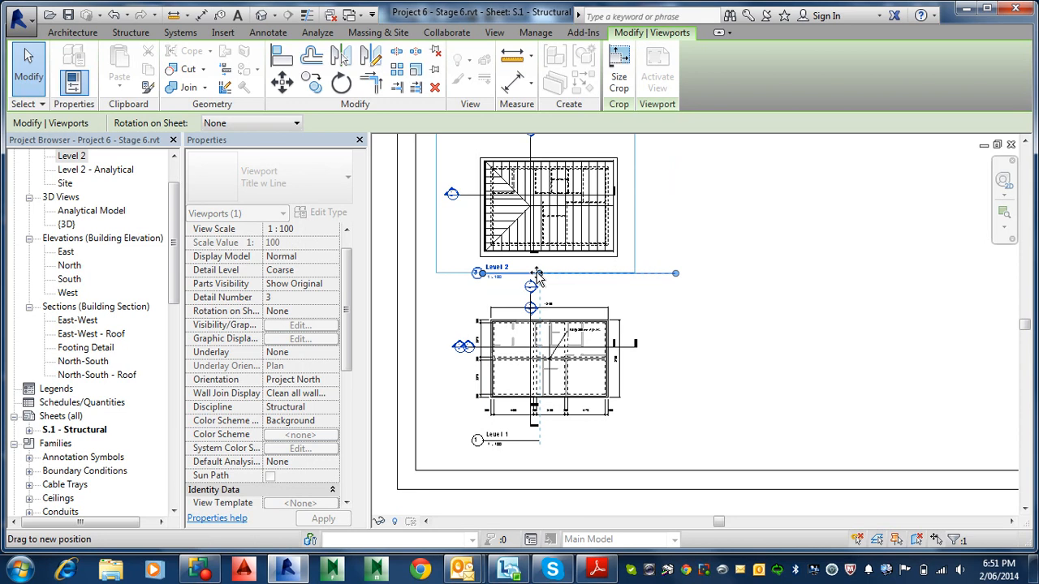
drag(537, 279, 538, 277)
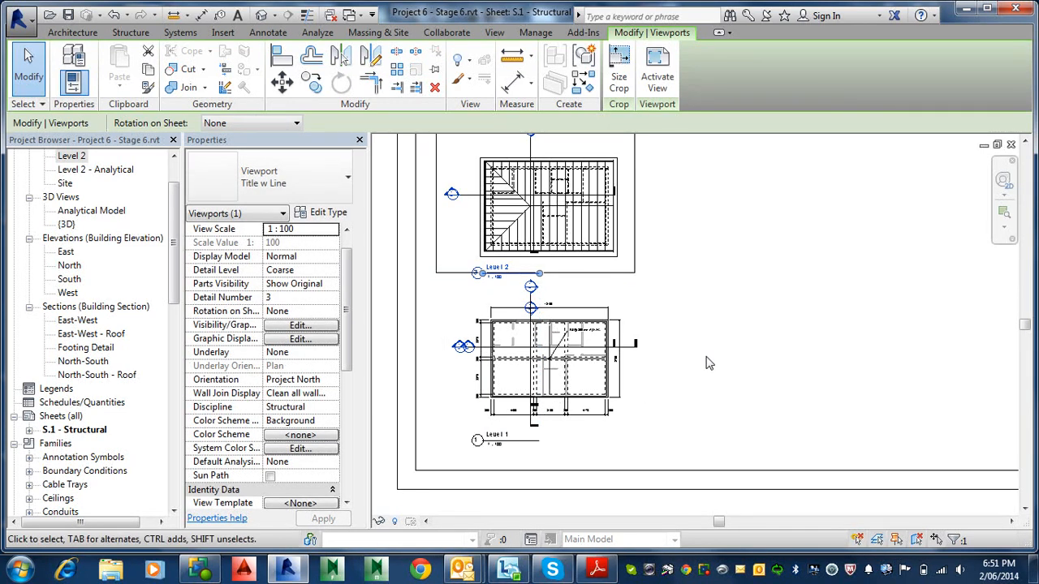
Move the footing detail up towards the sheet's upper border and shift the Level 2 plan up to even out the spacing.
scroll(747, 306, down, 1)
middle_drag(757, 304, 712, 398)
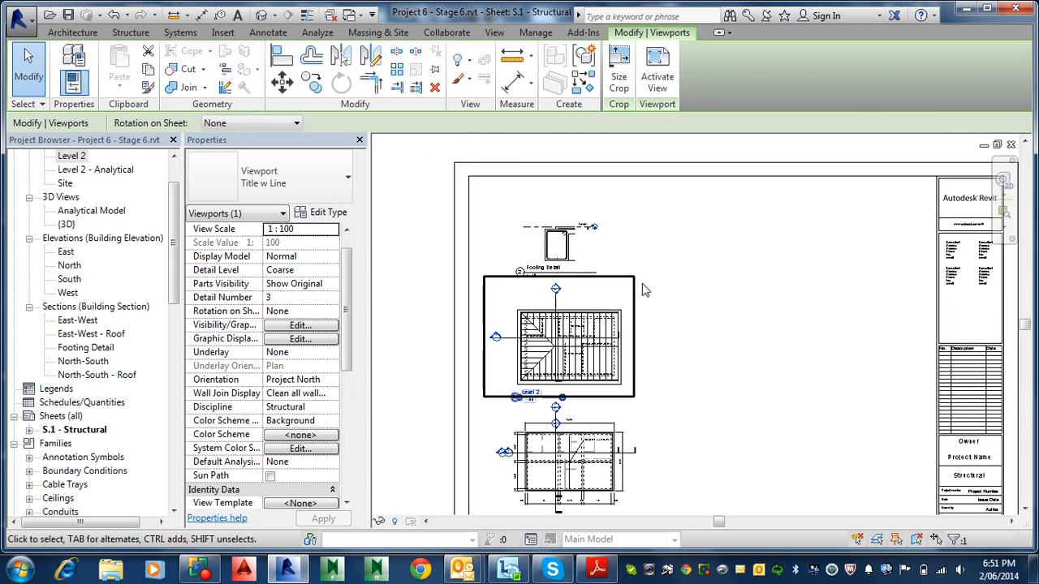
click(586, 227)
drag(584, 224, 582, 194)
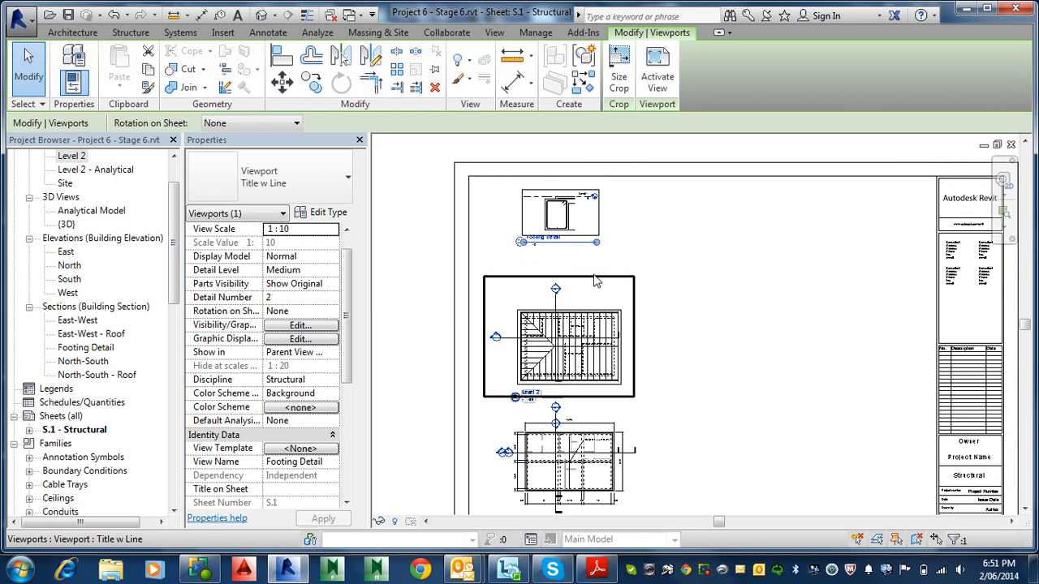
click(593, 277)
mouse_move(592, 265)
mouse_down()
mouse_move(593, 251)
mouse_move(592, 261)
mouse_up()
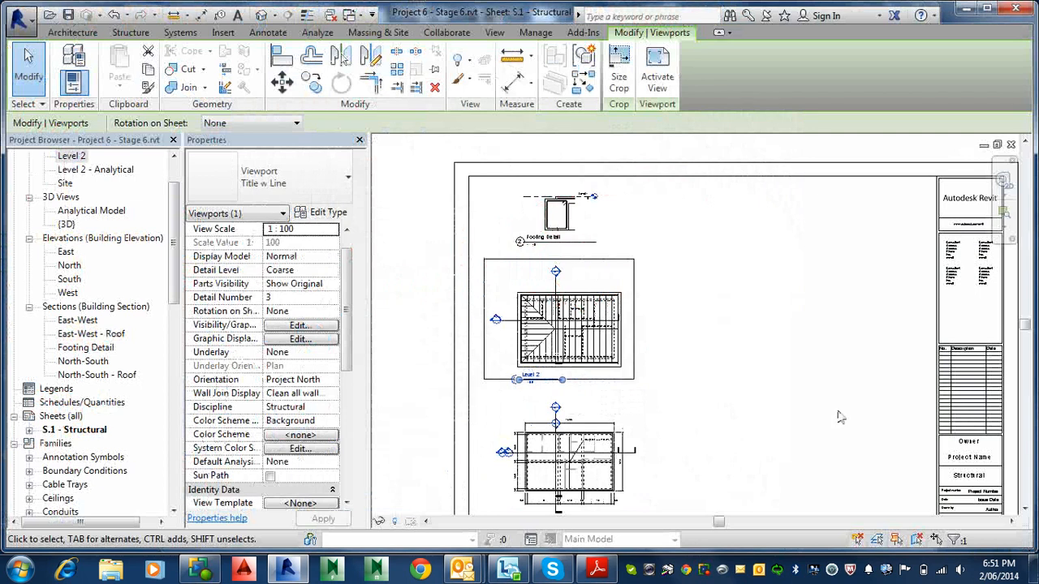
Activate the Level 2 view on the sheet, turn off its crop region visibility, and deactivate the view.
right_click(626, 359)
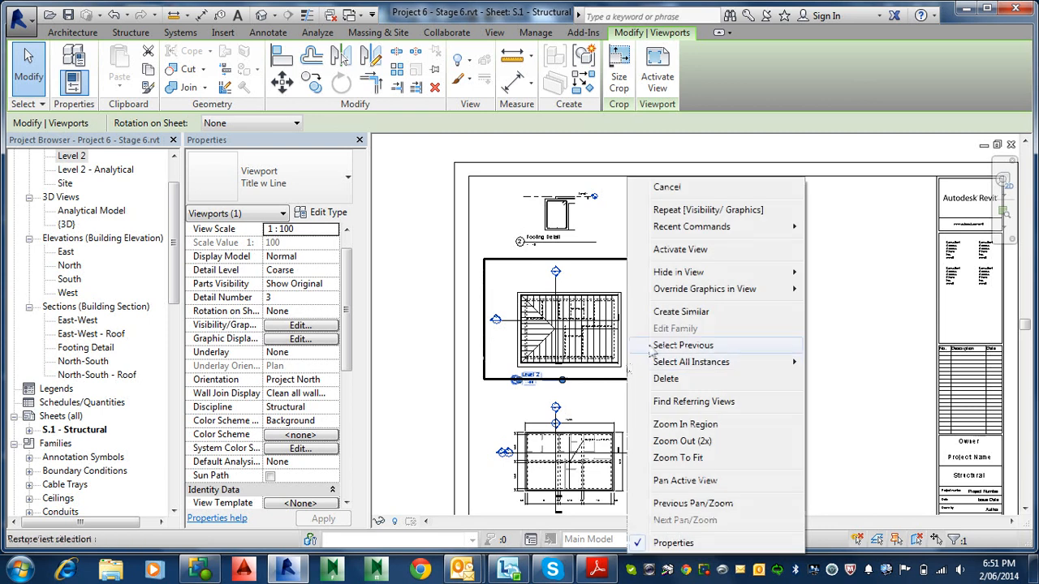
click(680, 249)
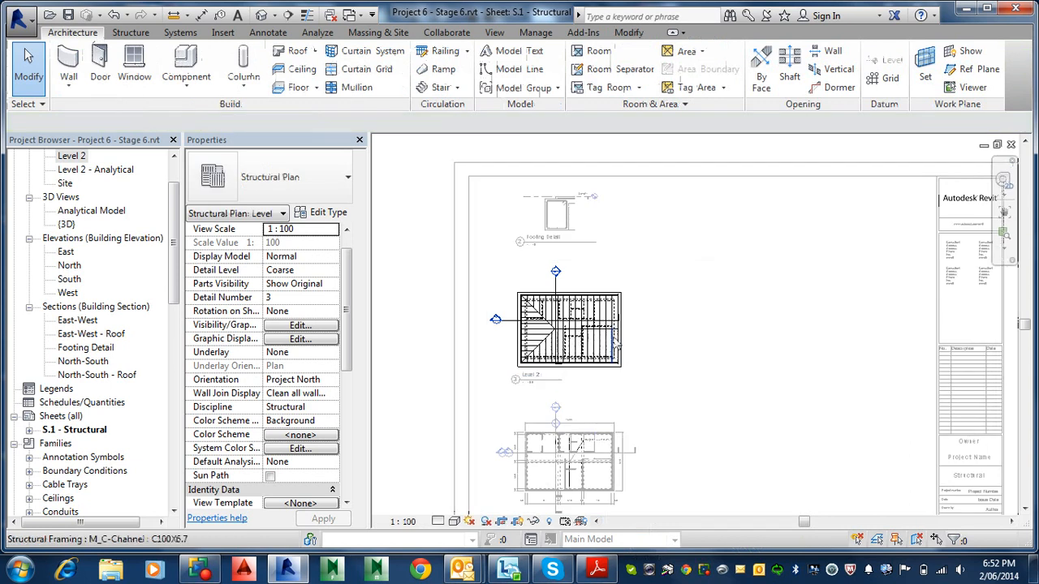
drag(352, 349, 354, 436)
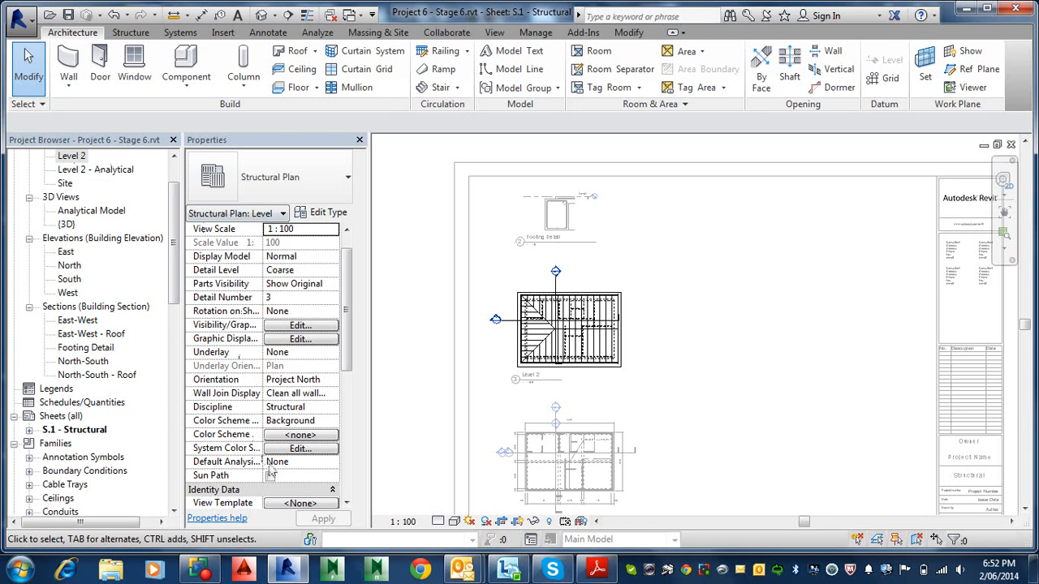
drag(346, 365, 346, 435)
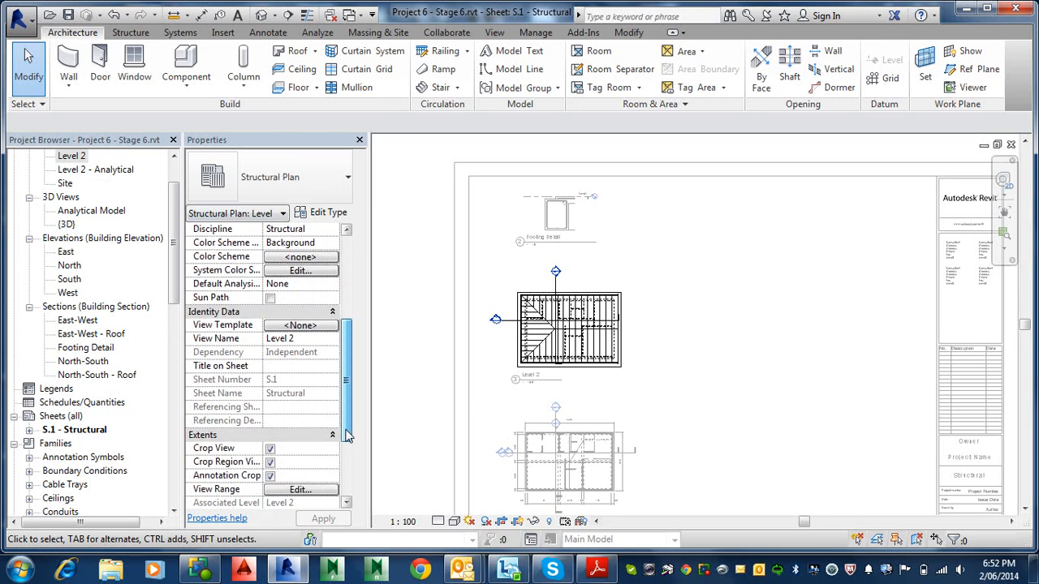
click(269, 464)
click(323, 518)
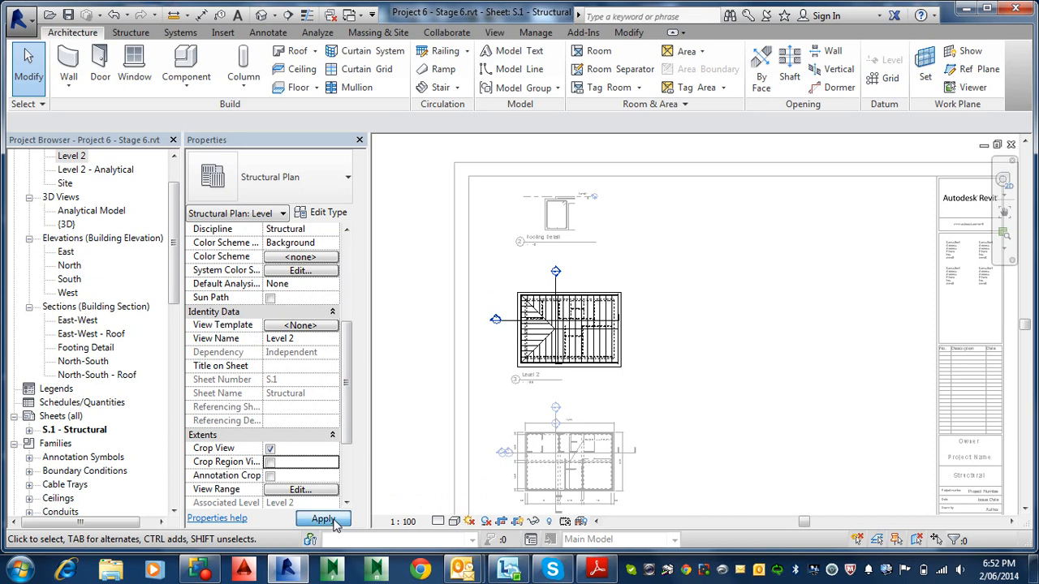
click(577, 347)
right_click(578, 347)
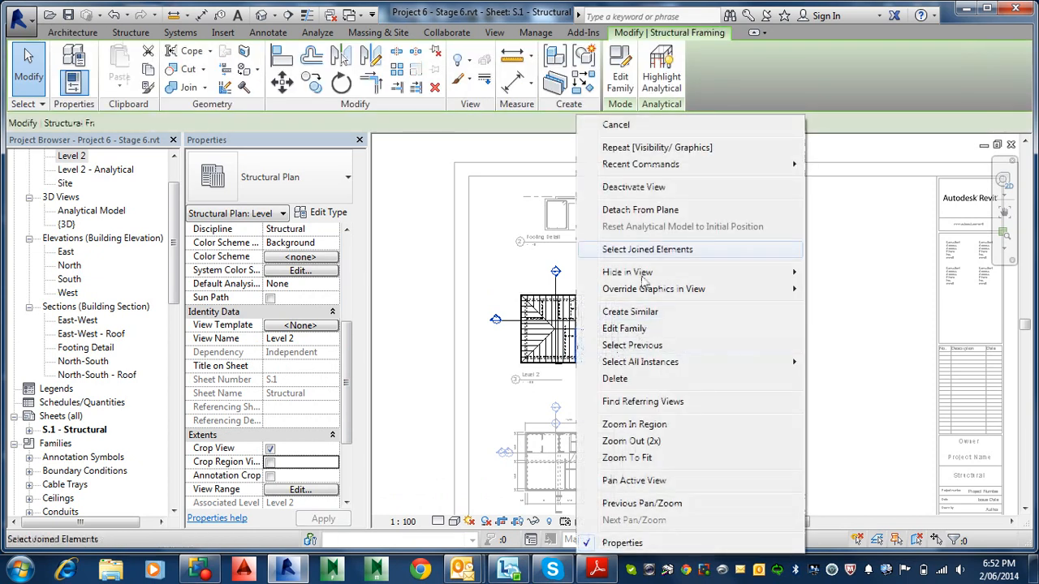
click(649, 193)
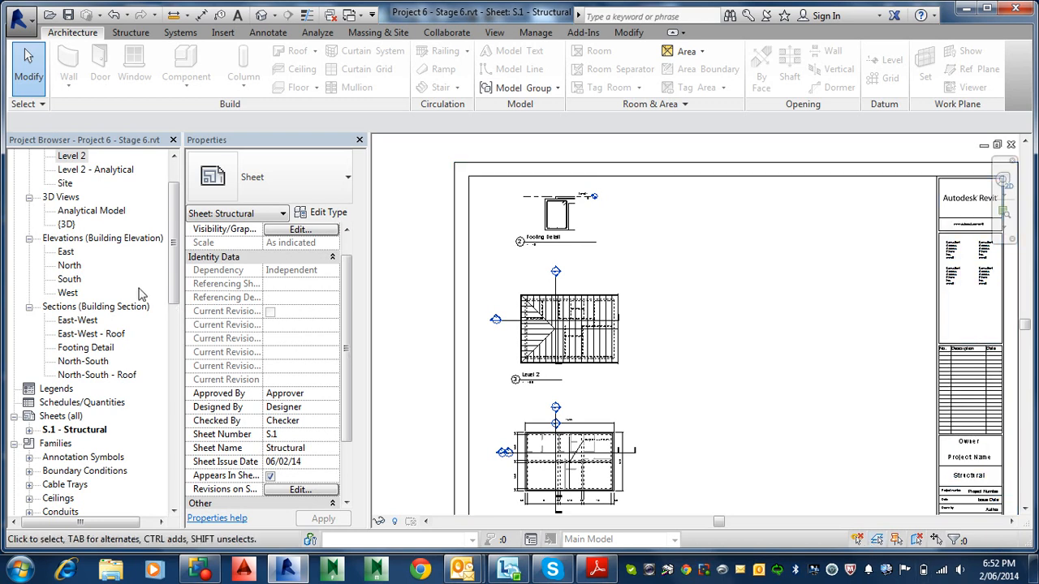
Duplicate the {3D} view without detailing.
click(67, 225)
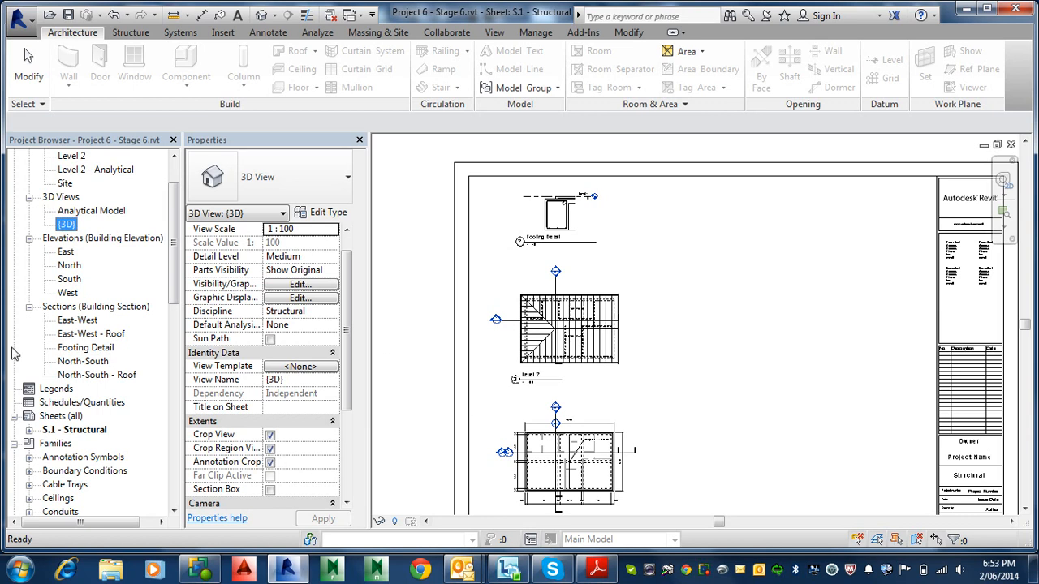
right_click(71, 230)
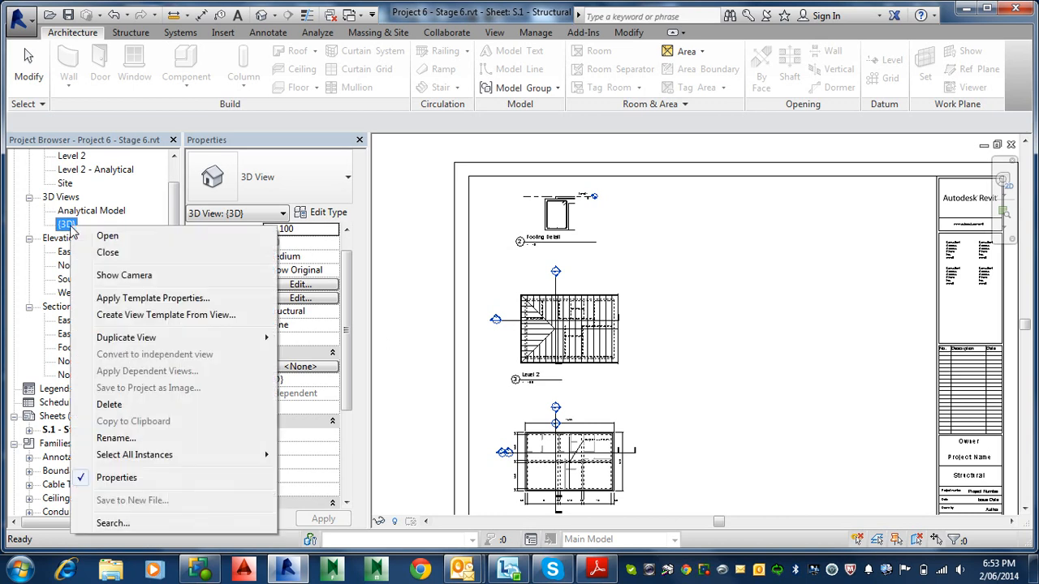
mouse_move(162, 344)
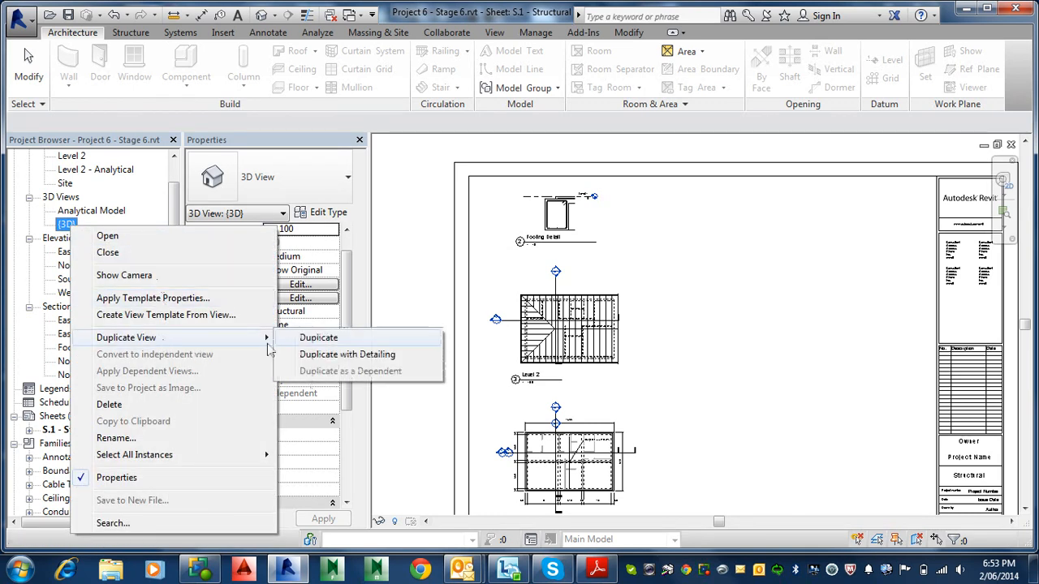
click(320, 337)
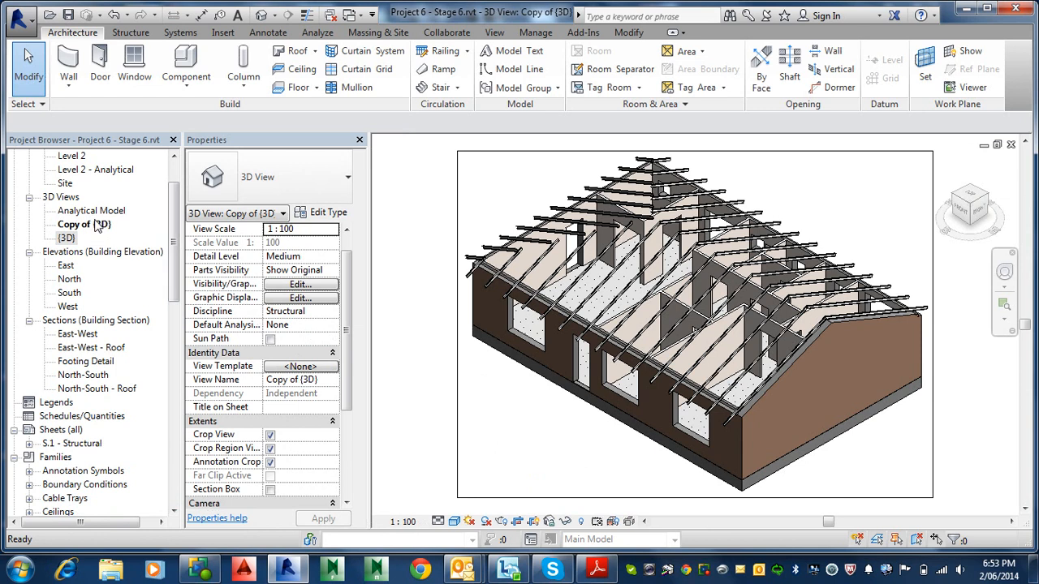
Rename the copied 3D view as 3D View.
right_click(97, 225)
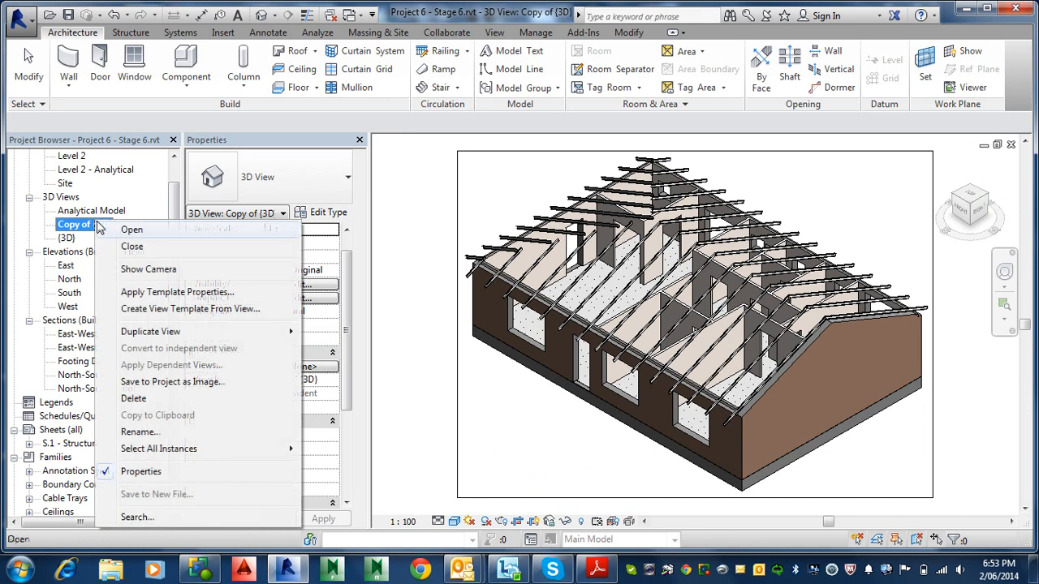
click(139, 432)
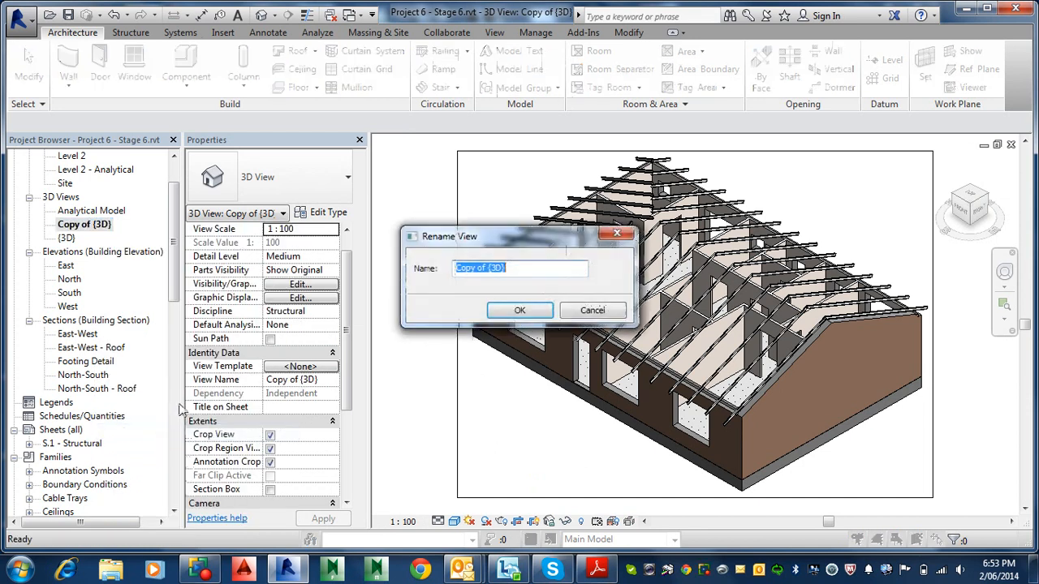
text(3D)
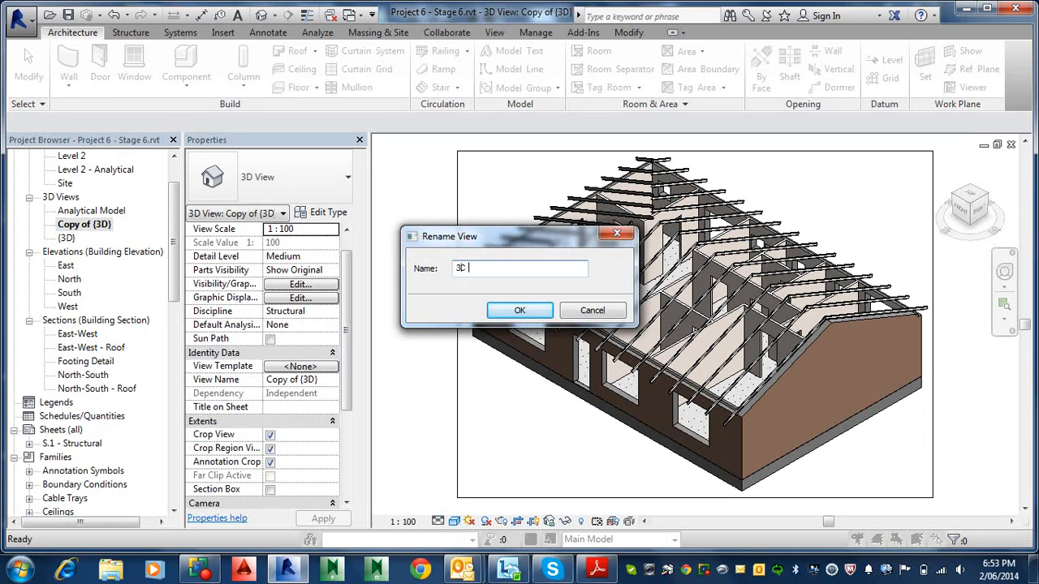
text( View)
click(519, 311)
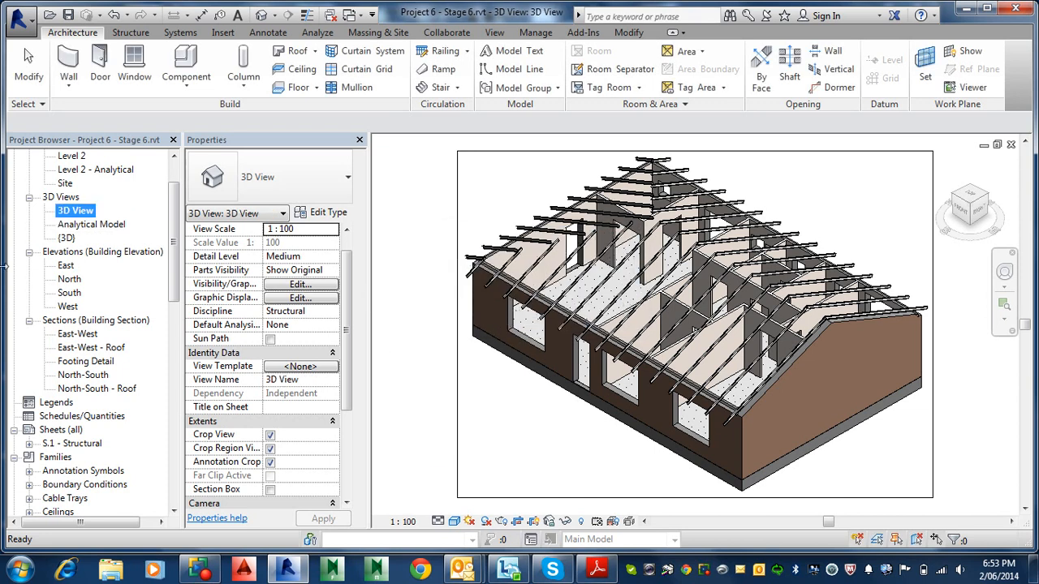
Return to sheet S.1 - Structural and place the 3D View in its upper-right area beside the title block.
double_click(94, 444)
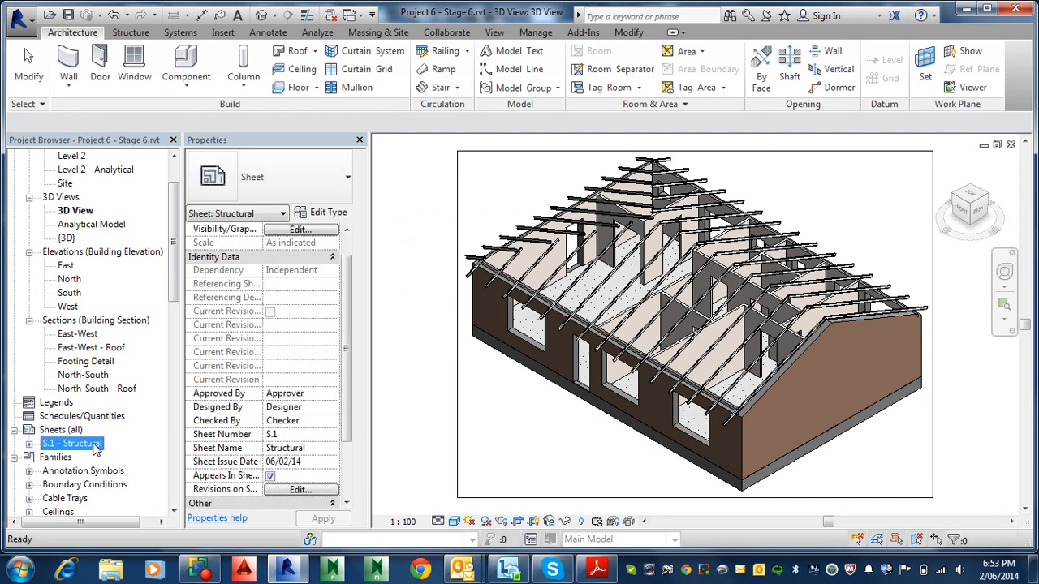
click(78, 210)
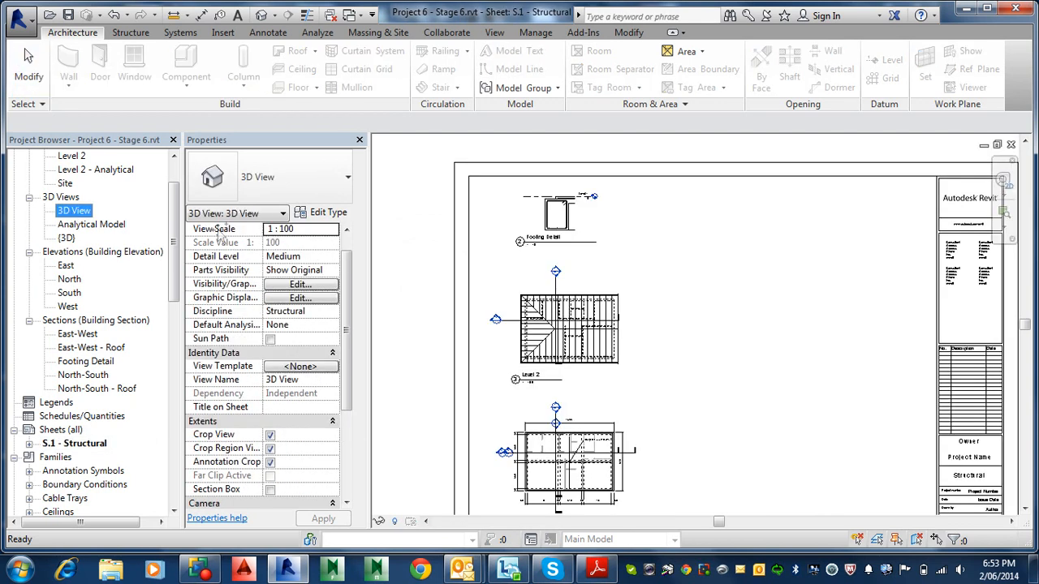
drag(768, 276, 817, 256)
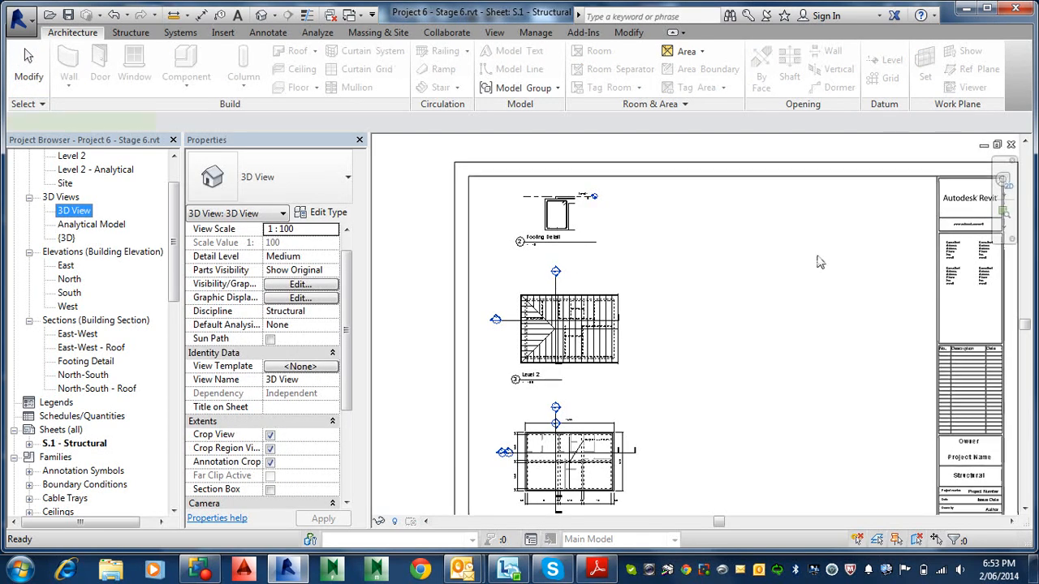
click(841, 246)
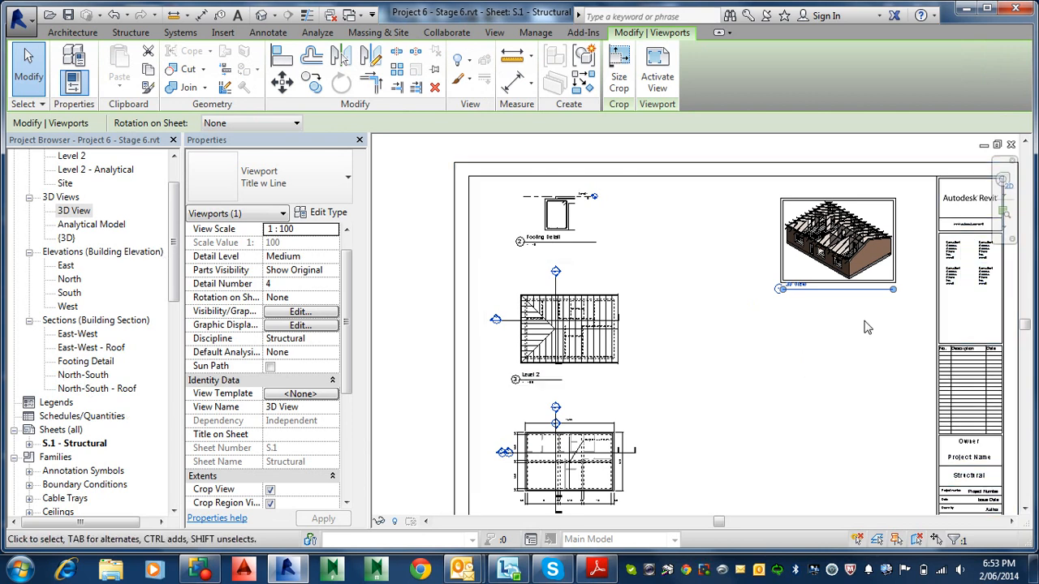
Activate the 3D View viewport on the sheet and set its view scale to 1 : 200.
right_click(847, 276)
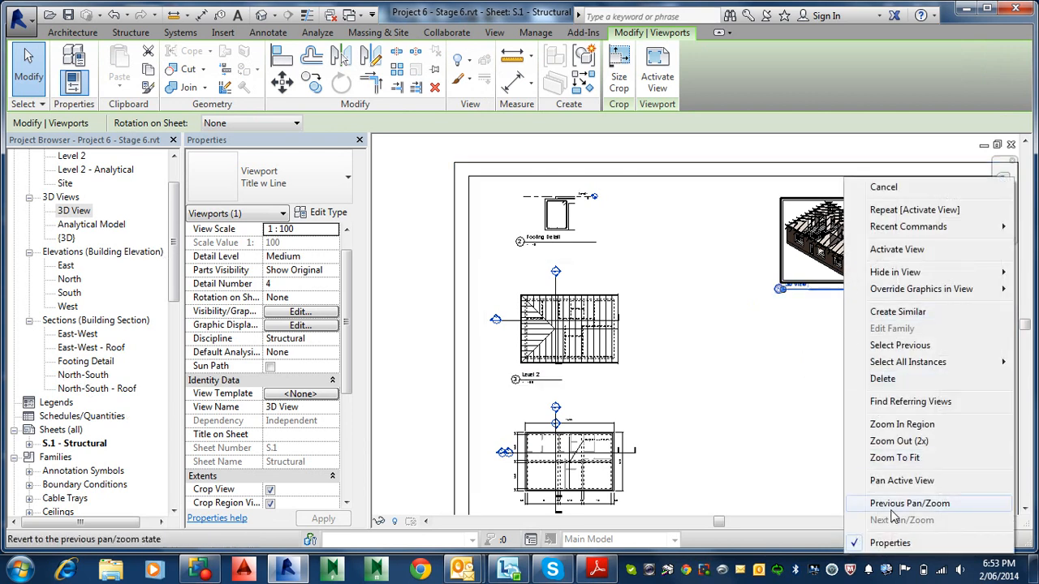
click(909, 250)
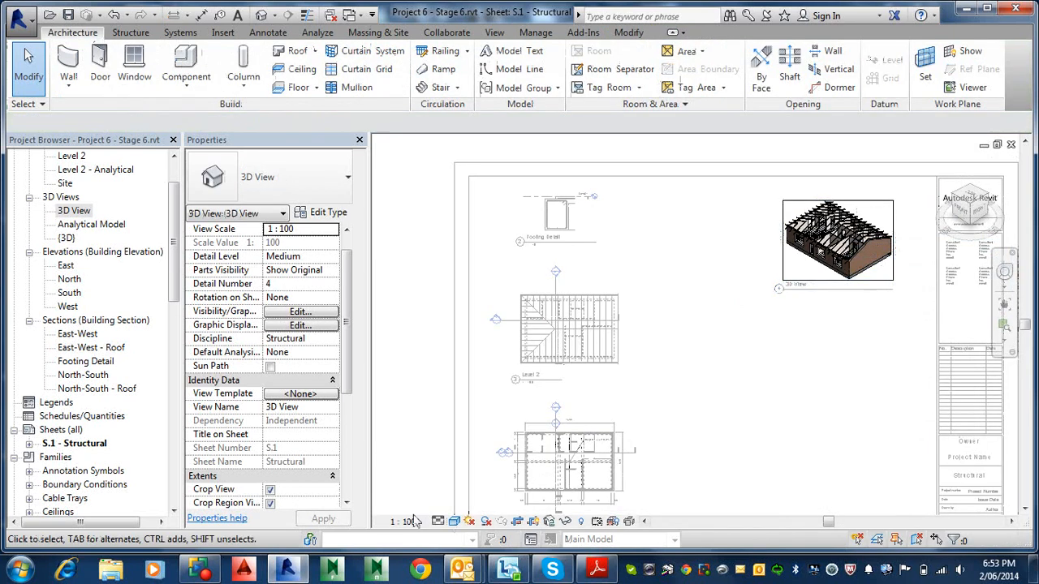
click(410, 521)
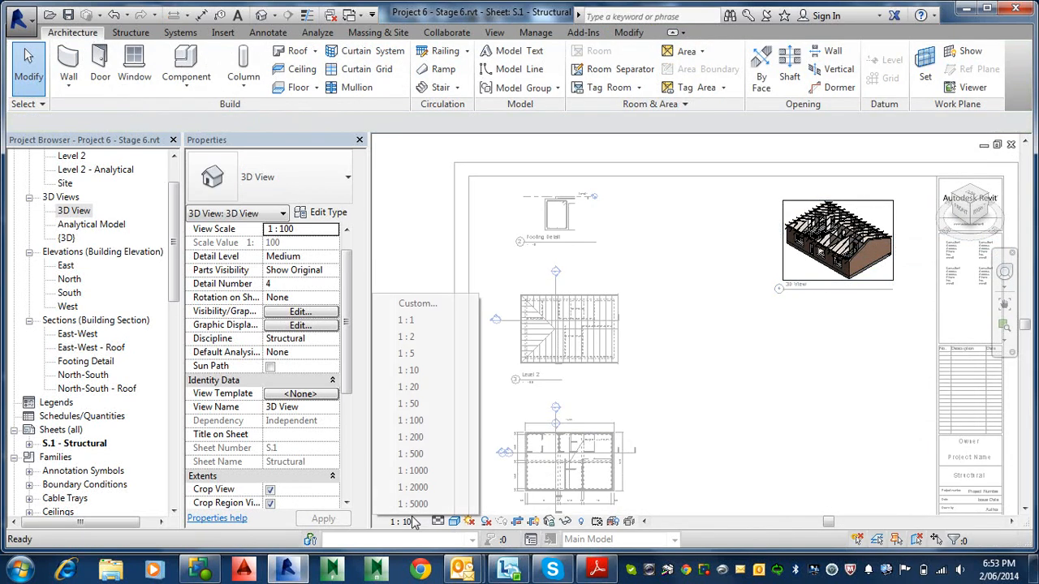
click(418, 441)
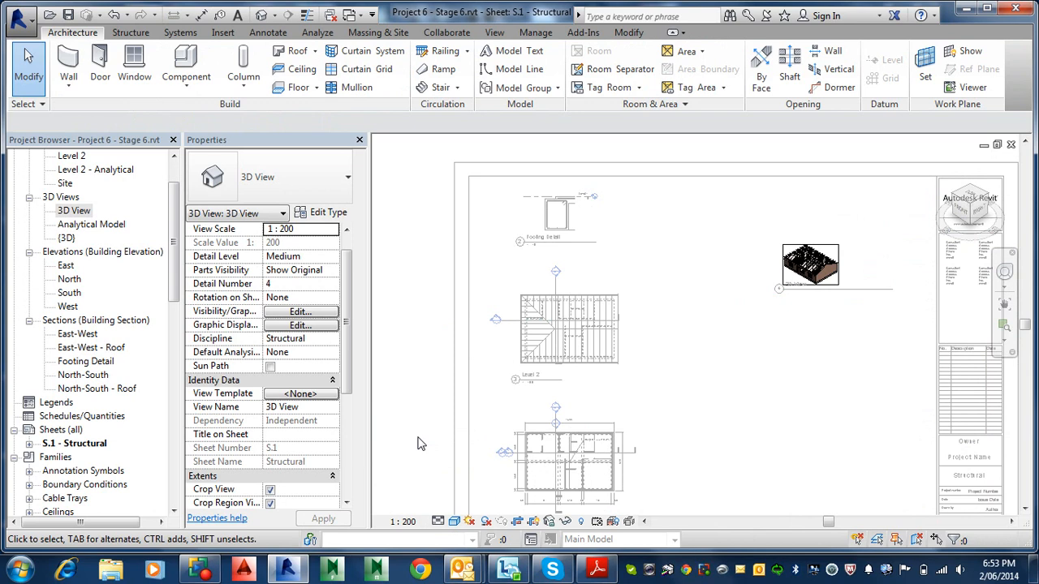
Try view scales of 1 : 100 and 1 : 50 for the active 3D View.
click(411, 521)
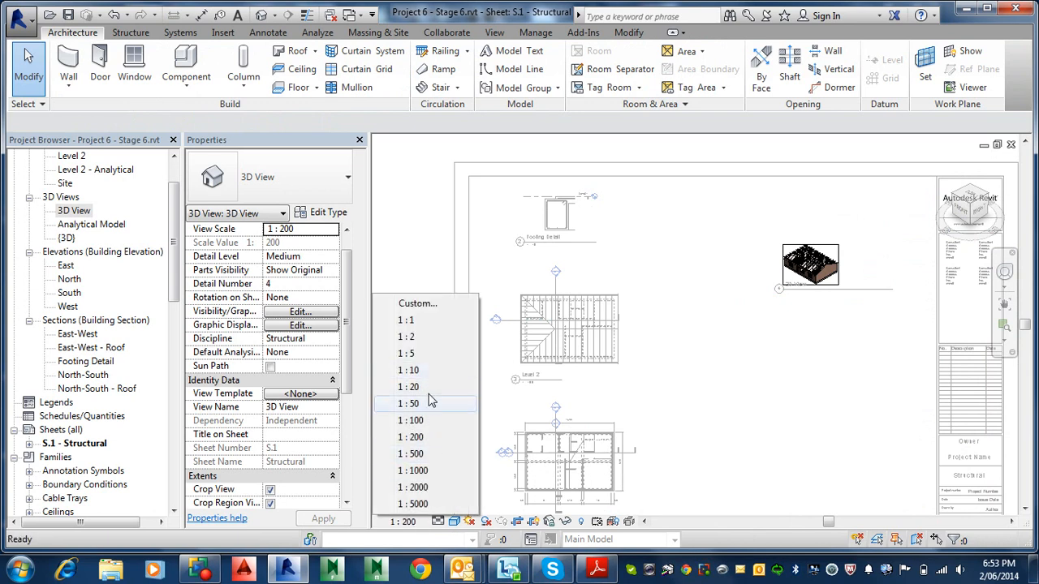
click(424, 420)
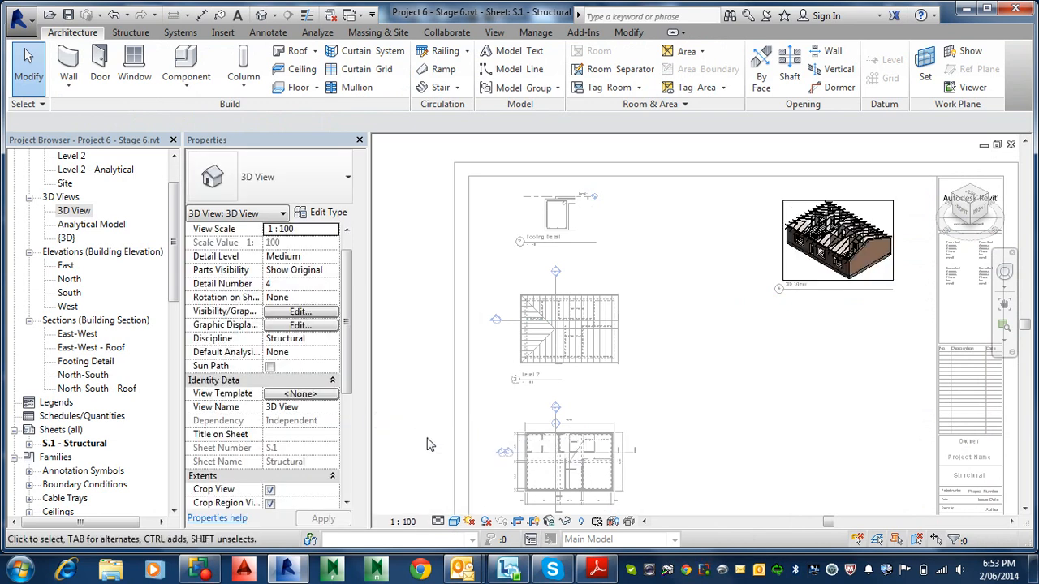
click(410, 522)
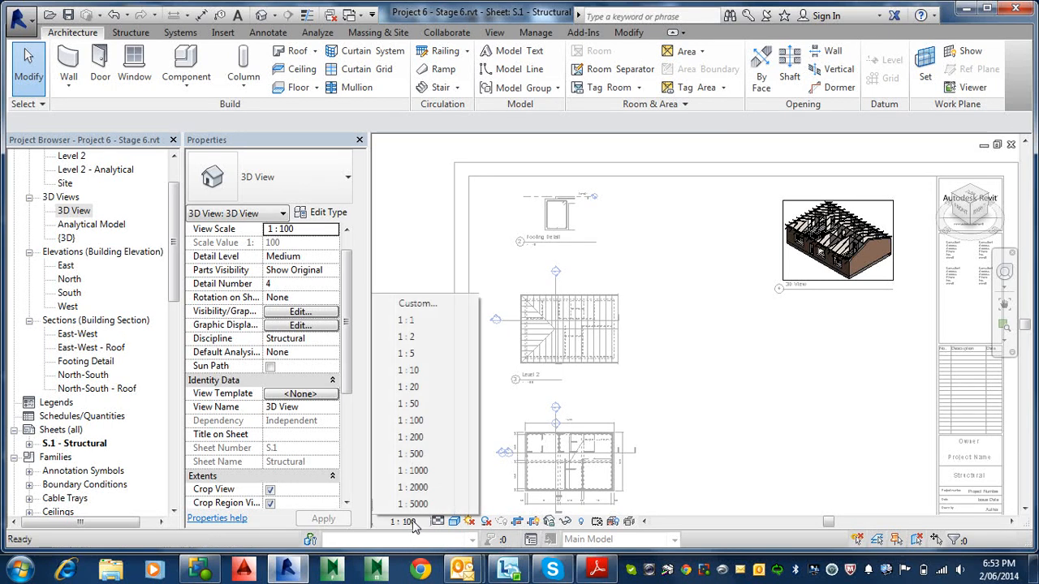
click(418, 403)
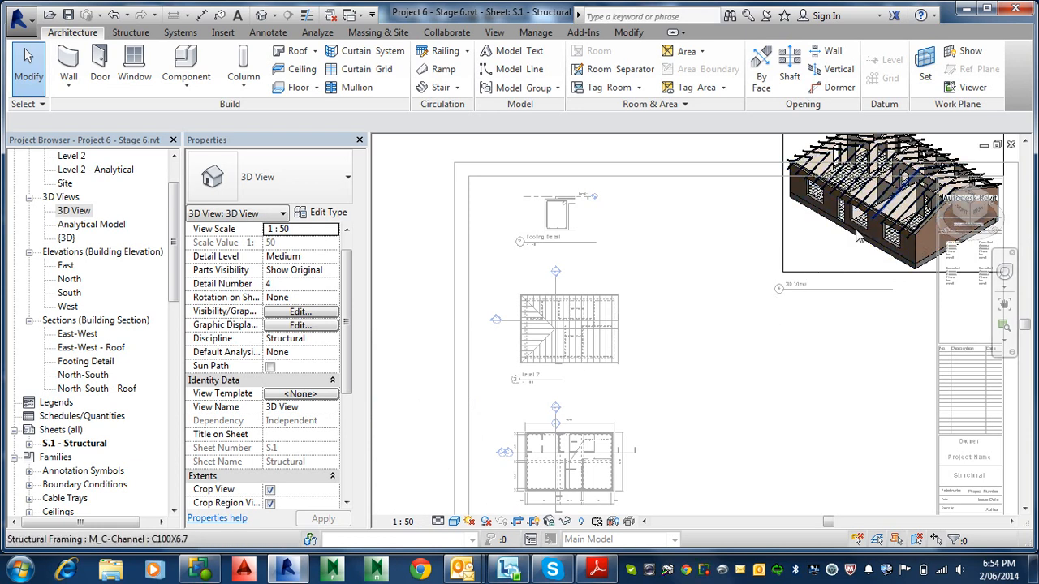
Deactivate the 3D View and move its viewport inside the sheet border, clear of the title block.
right_click(838, 270)
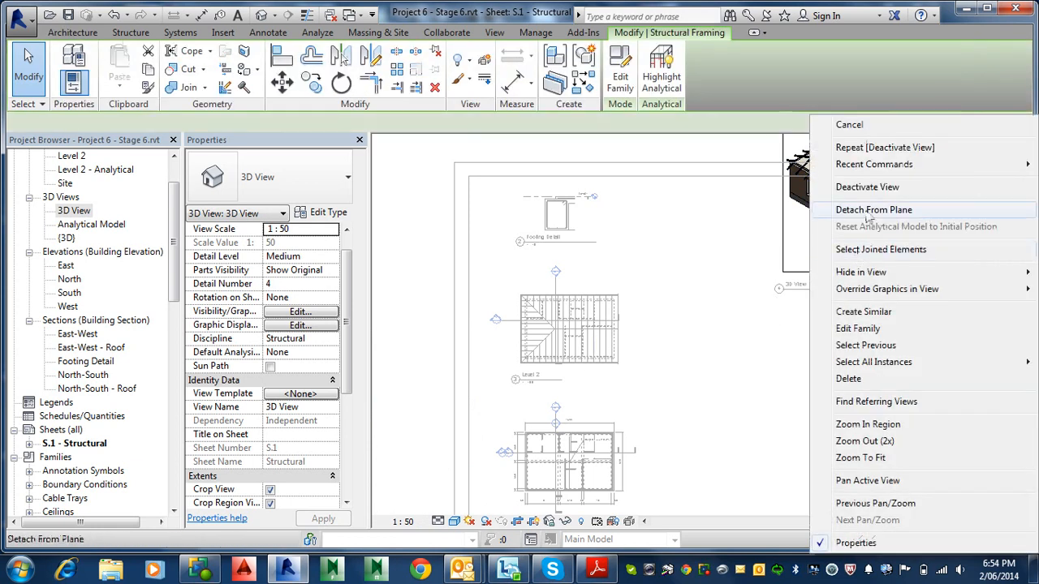
click(844, 187)
drag(814, 262, 735, 354)
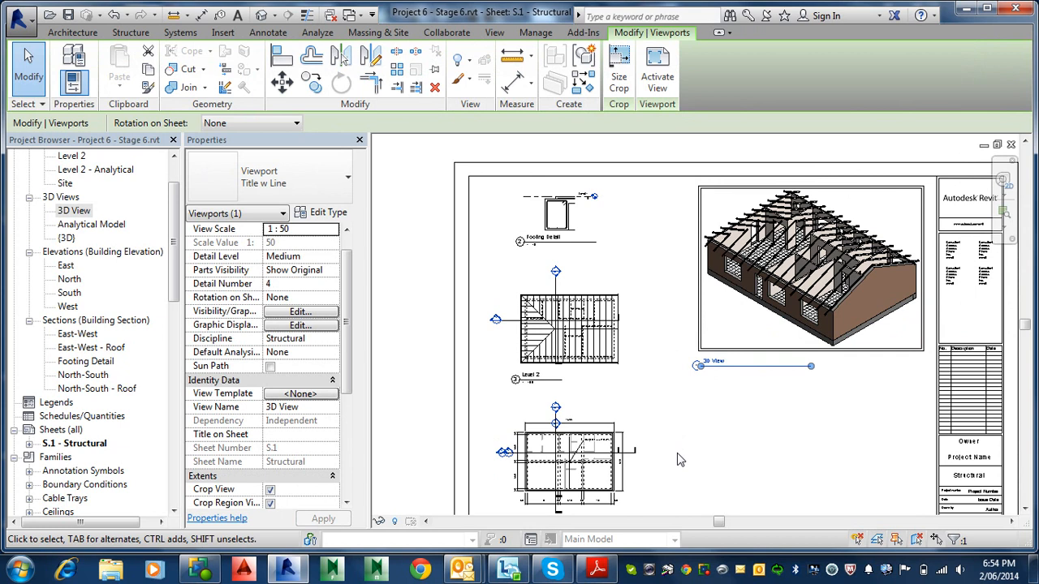
scroll(719, 433, down, 1)
middle_drag(728, 391, 709, 322)
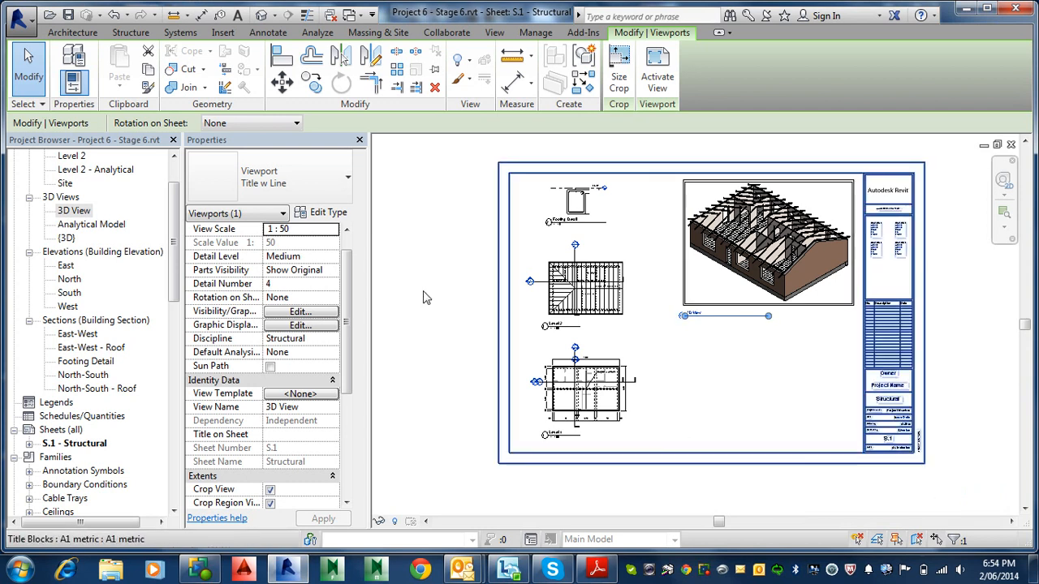
Activate the 3D View viewport and give it a custom scale of 1 : 75 without a display name.
right_click(698, 268)
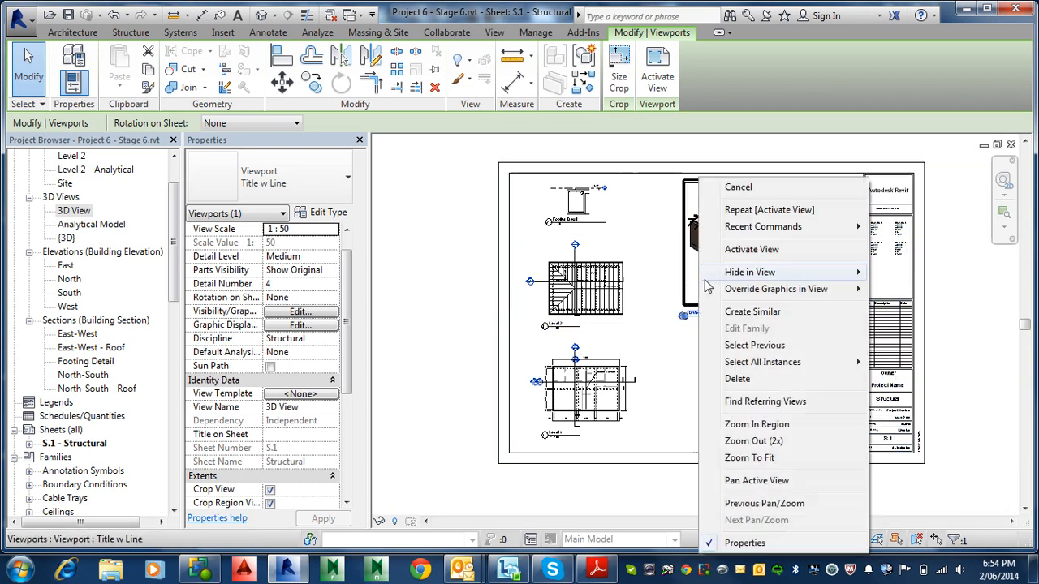
click(741, 252)
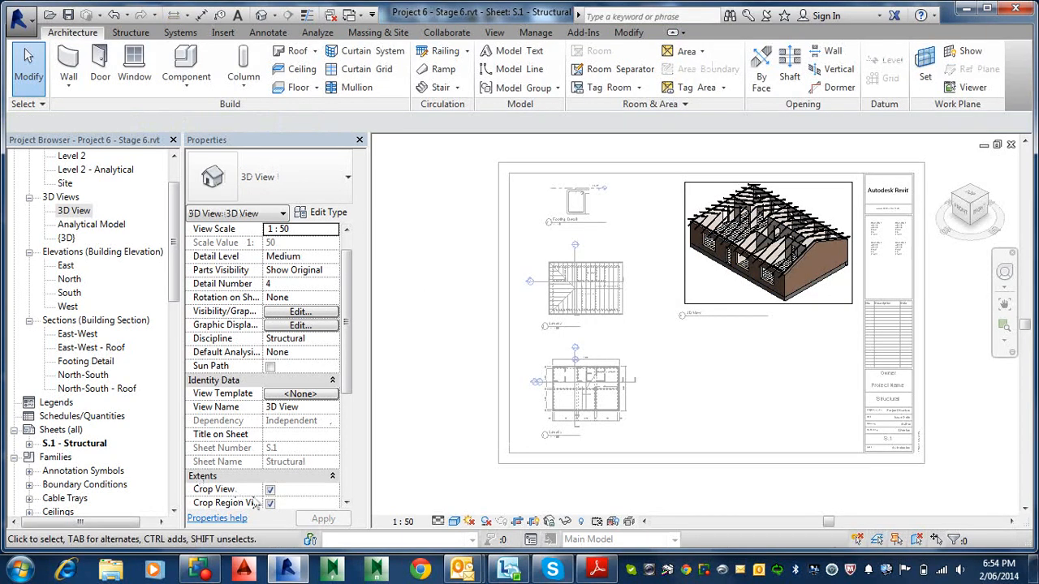
click(403, 522)
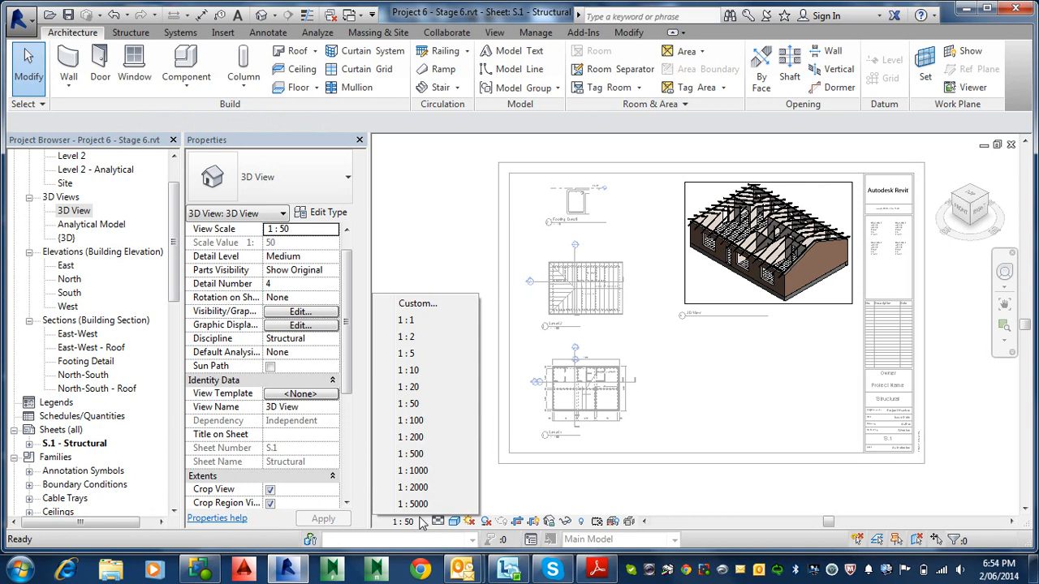
click(413, 303)
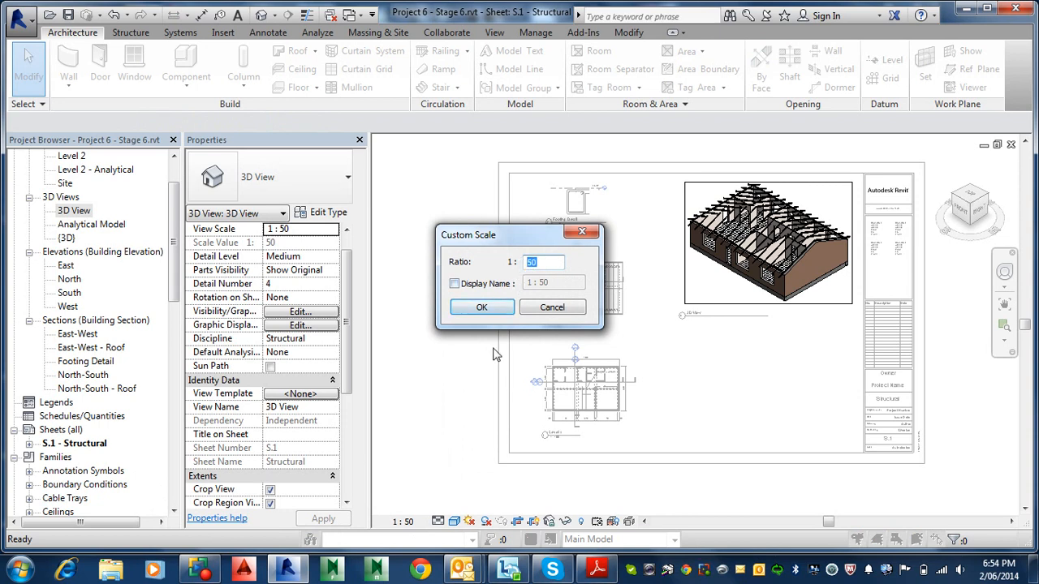
text(7)
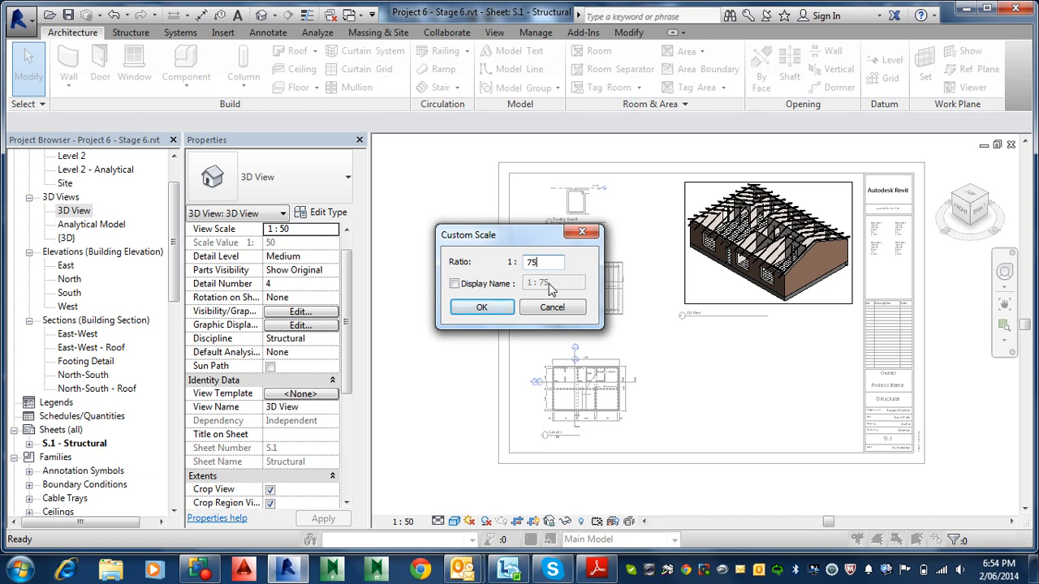
click(454, 286)
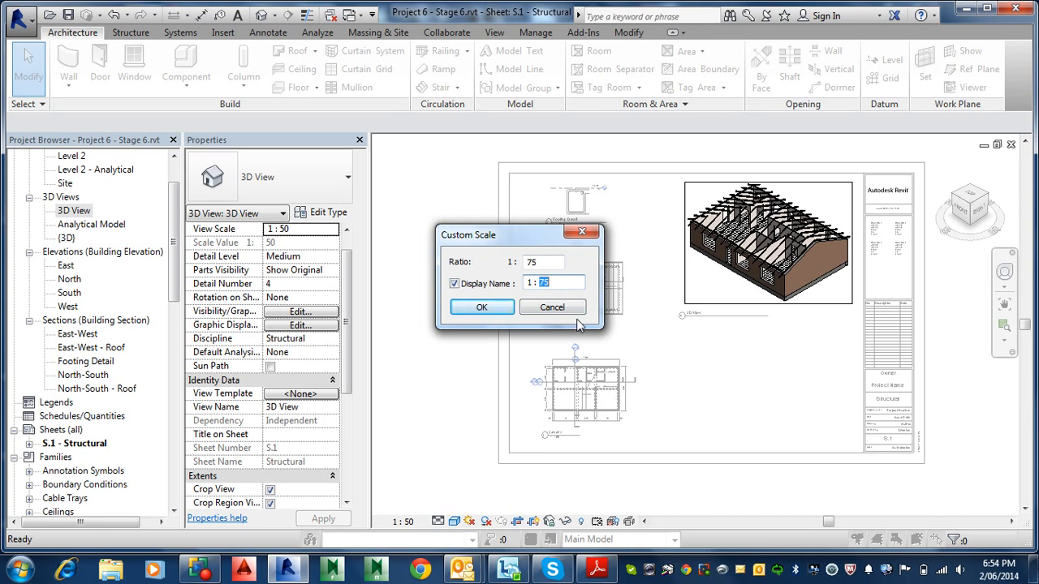
click(454, 284)
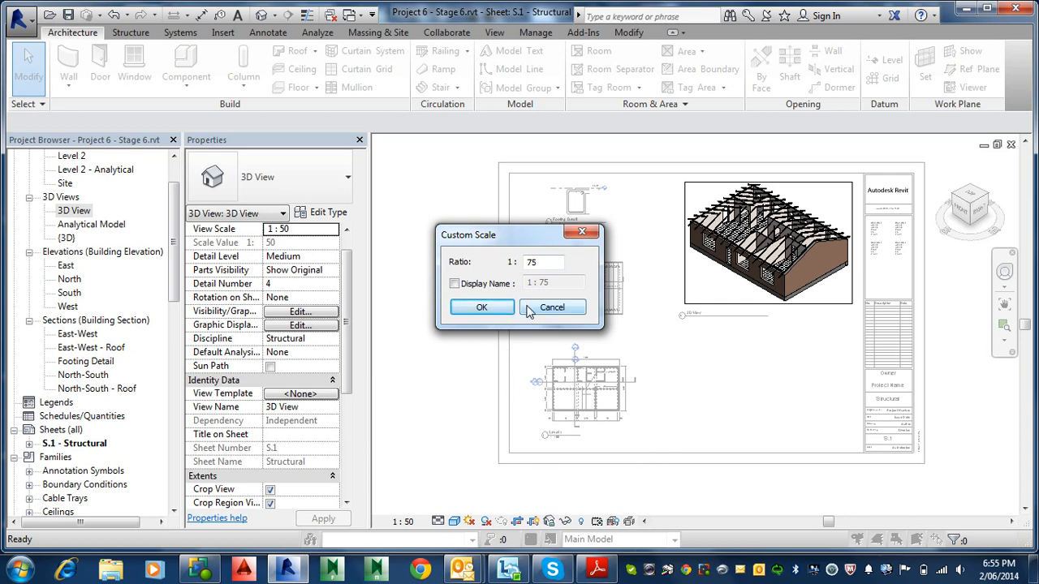
click(481, 309)
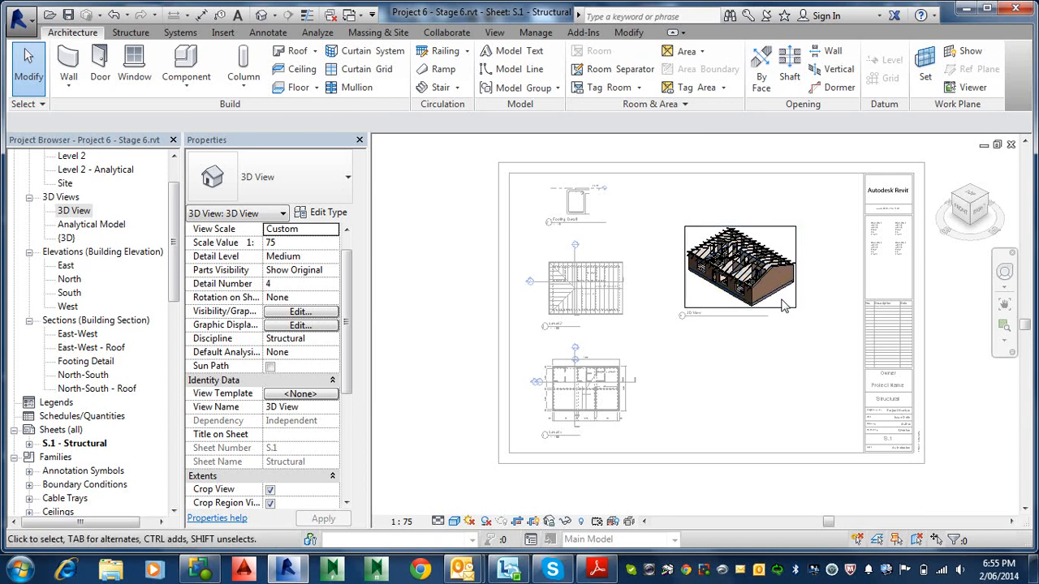
Deactivate the 3D View and move its viewport to the sheet's upper-right corner beside the title block.
right_click(783, 304)
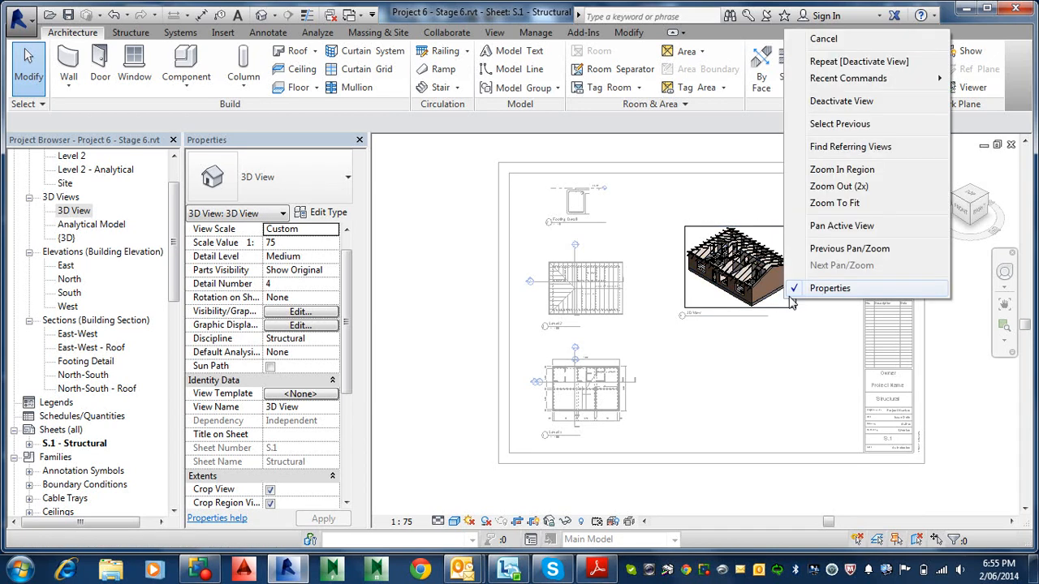
click(841, 102)
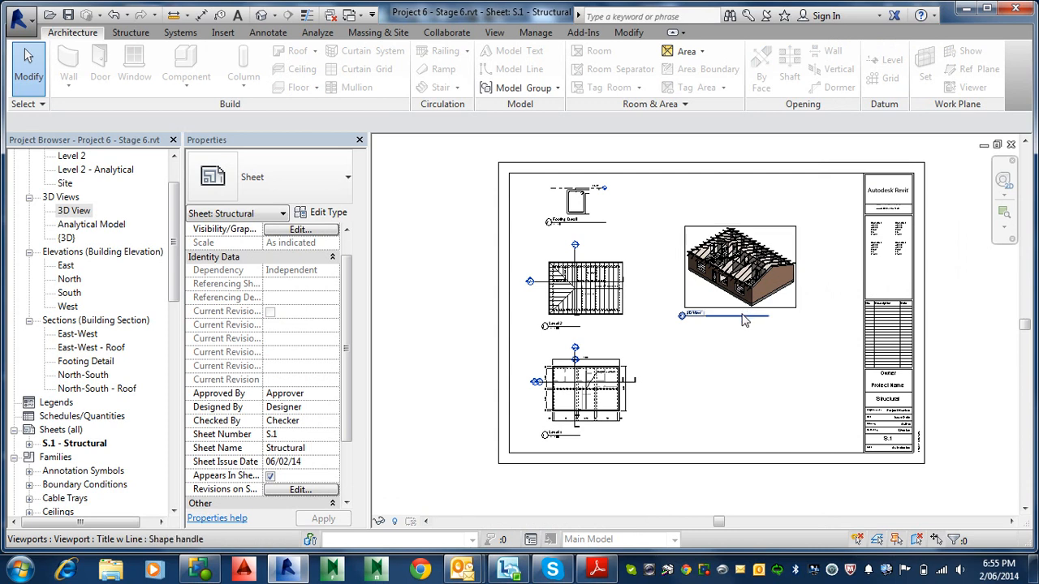
drag(745, 319, 787, 276)
click(735, 374)
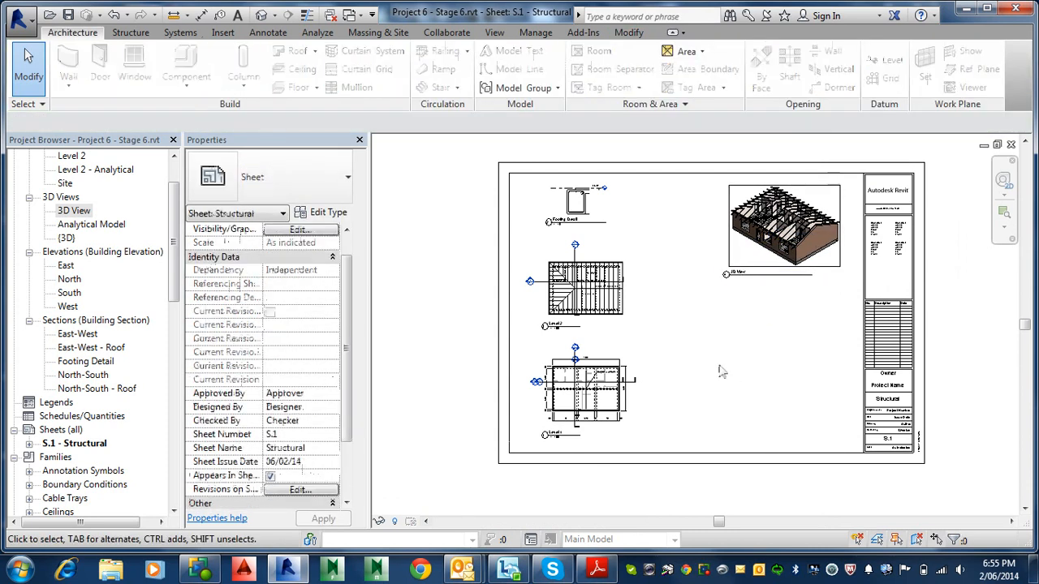
Turn off Crop Region Visible and Annotation Crop for the 3D View, working in the activated viewport and deactivating it when done.
right_click(750, 271)
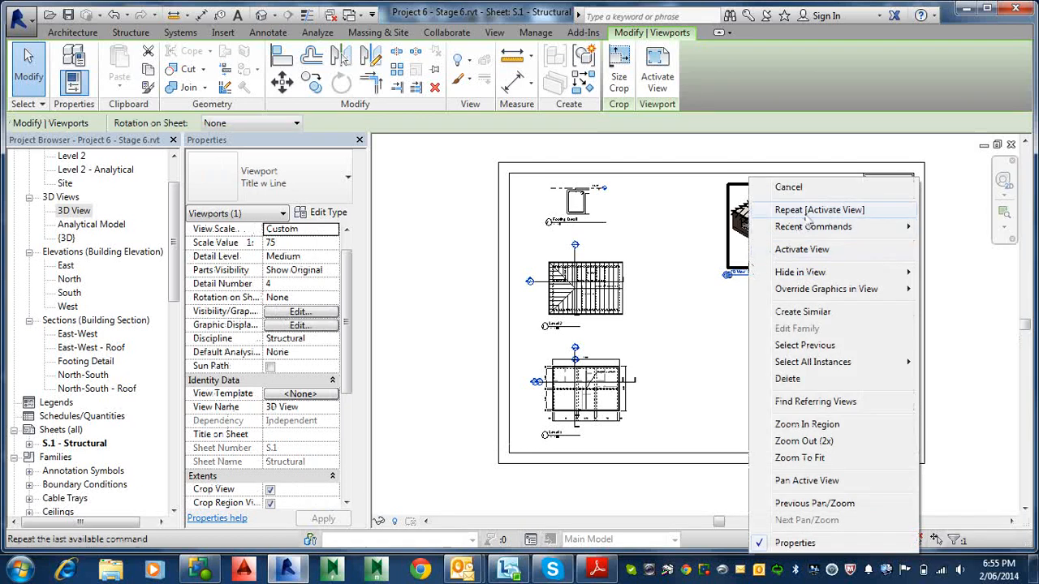
click(807, 252)
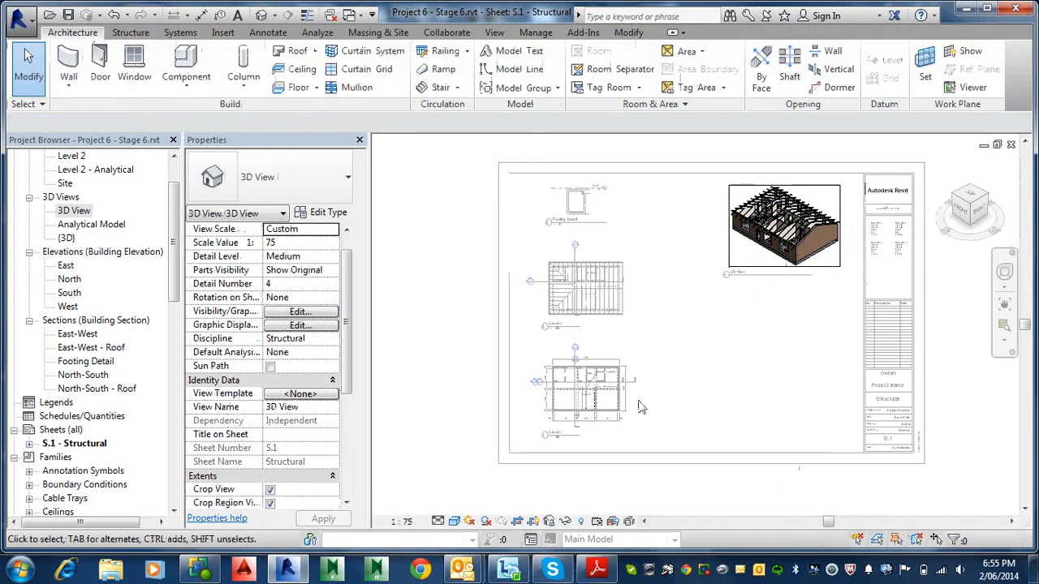
drag(347, 373, 344, 416)
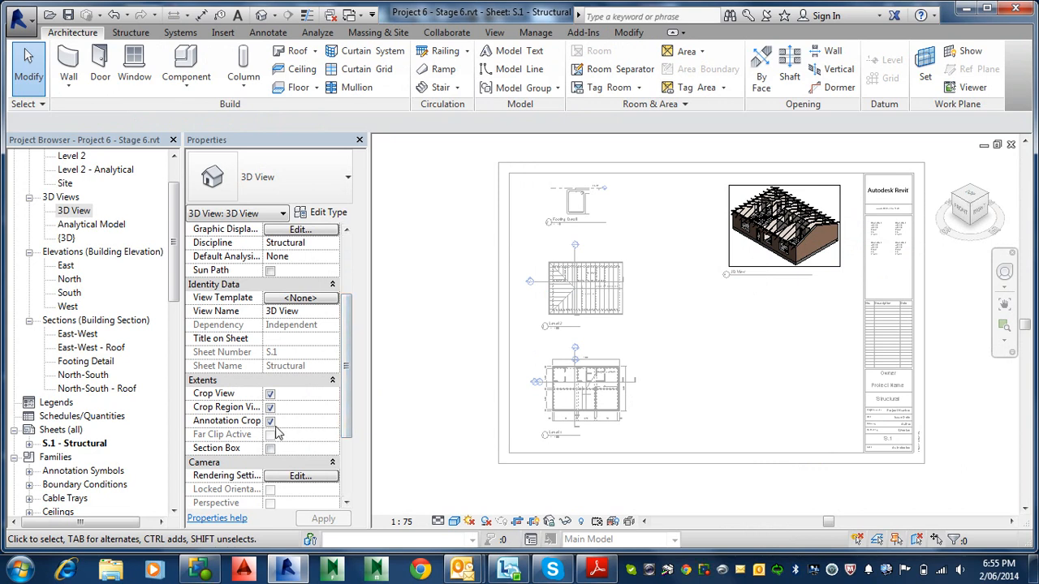
click(270, 421)
click(271, 407)
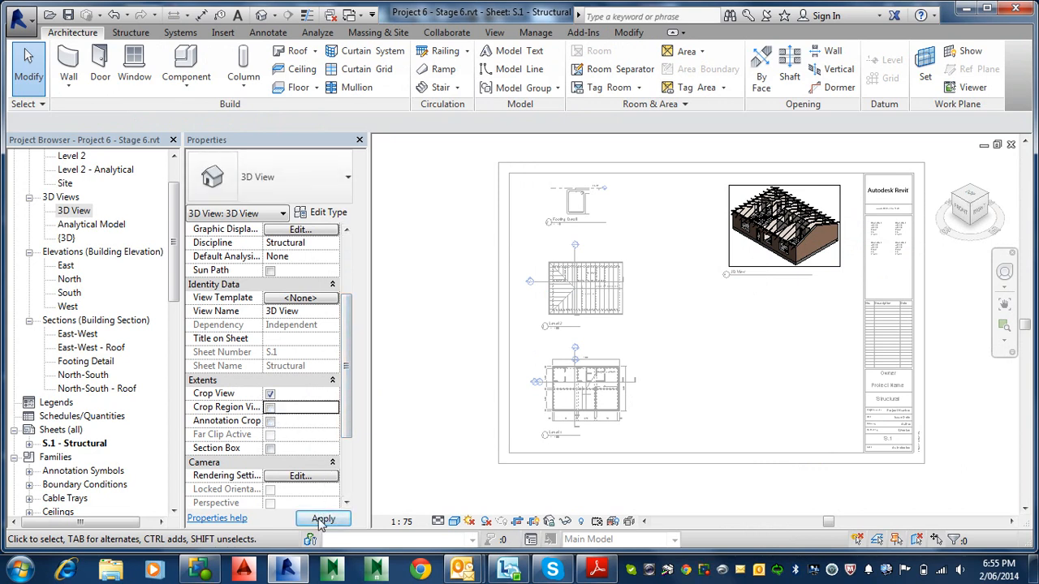
right_click(809, 260)
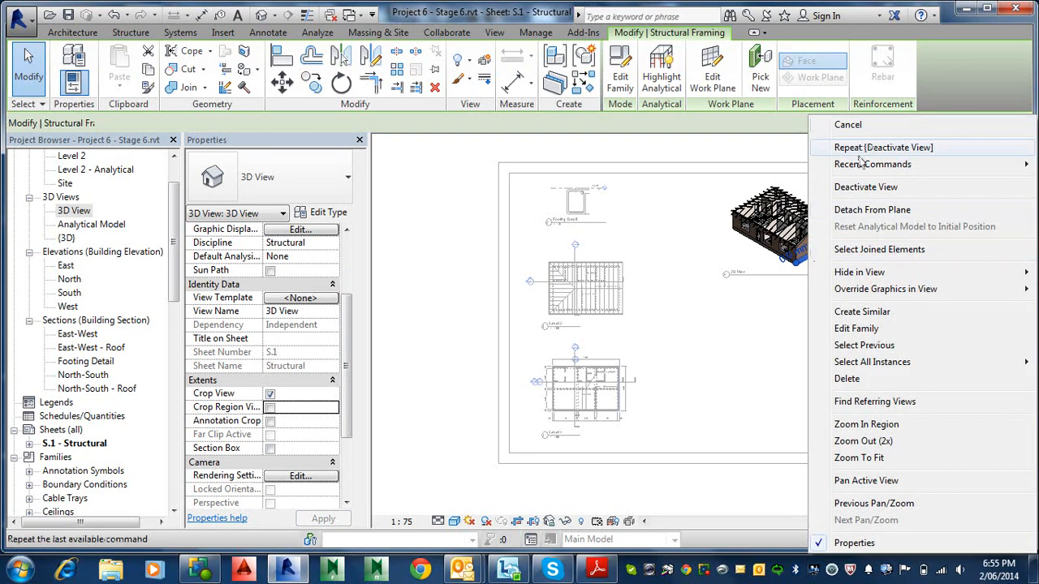
click(857, 189)
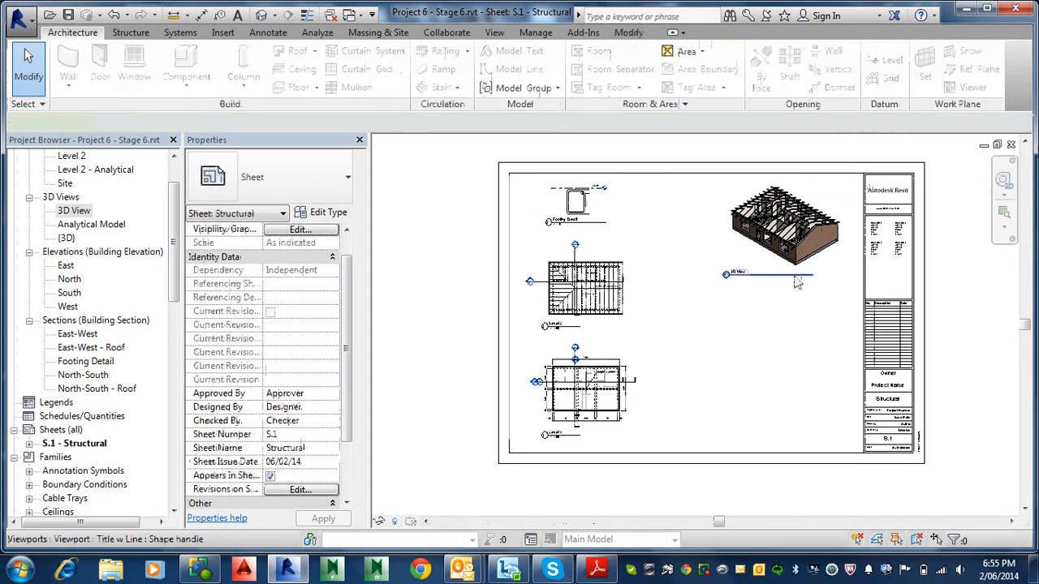
Shorten the 3D View's title line so it ends just past the title text.
click(810, 277)
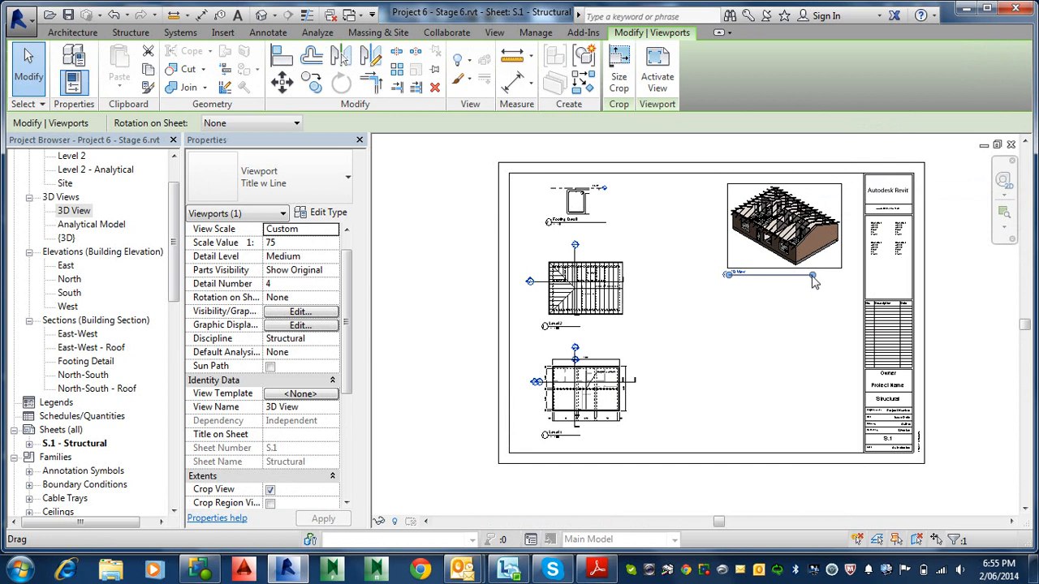
drag(809, 276, 749, 284)
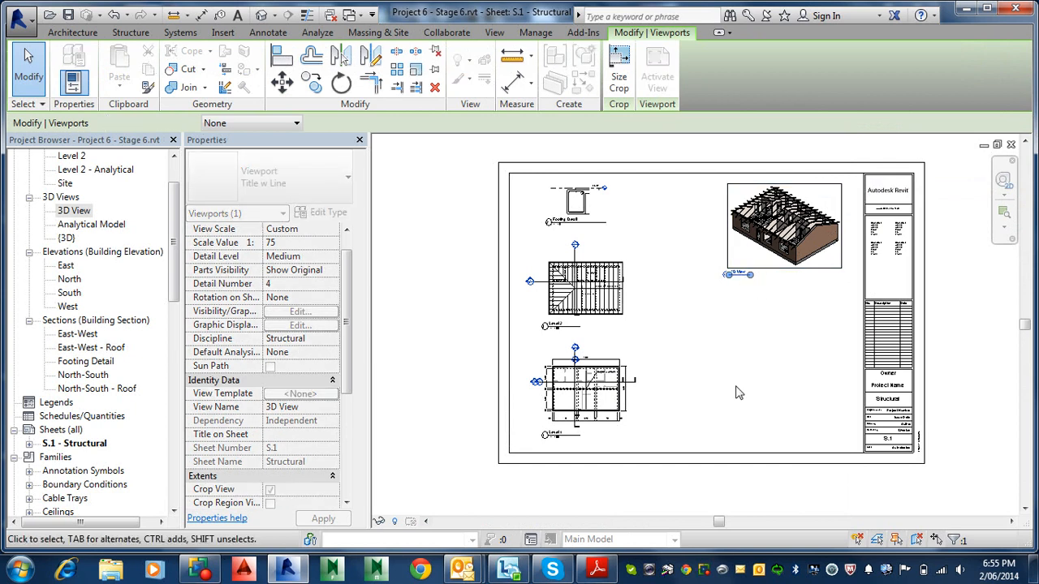
click(753, 339)
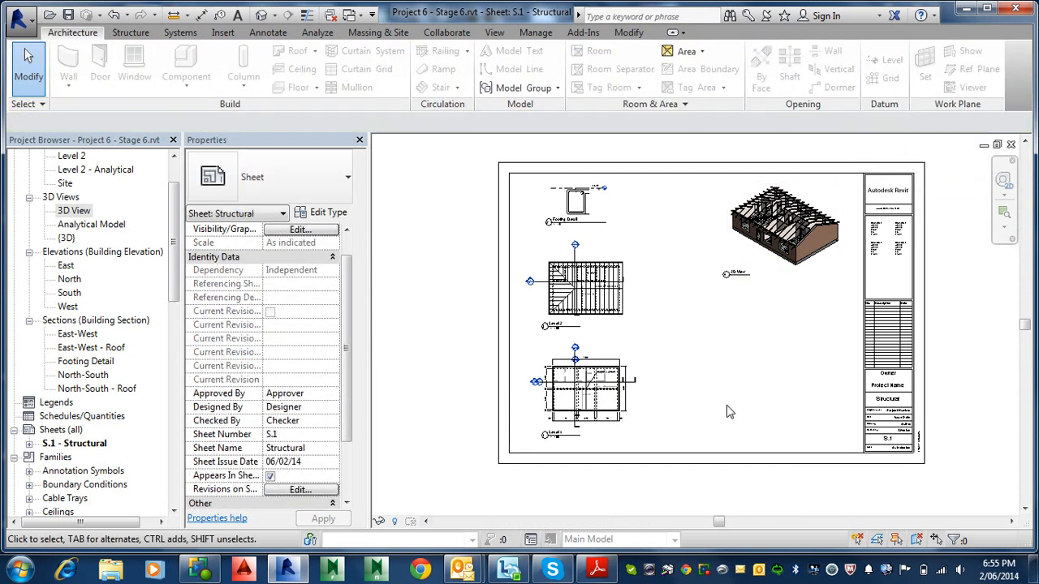
Move the 3D View title slightly right and up so it sits close beneath the building's lower-left edge.
scroll(736, 306, up, 2)
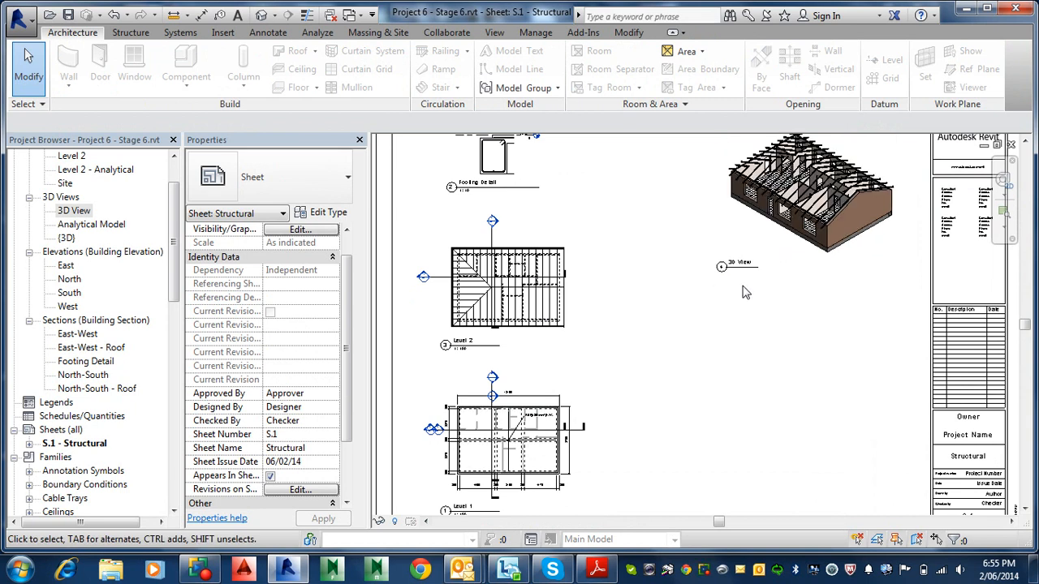
click(737, 252)
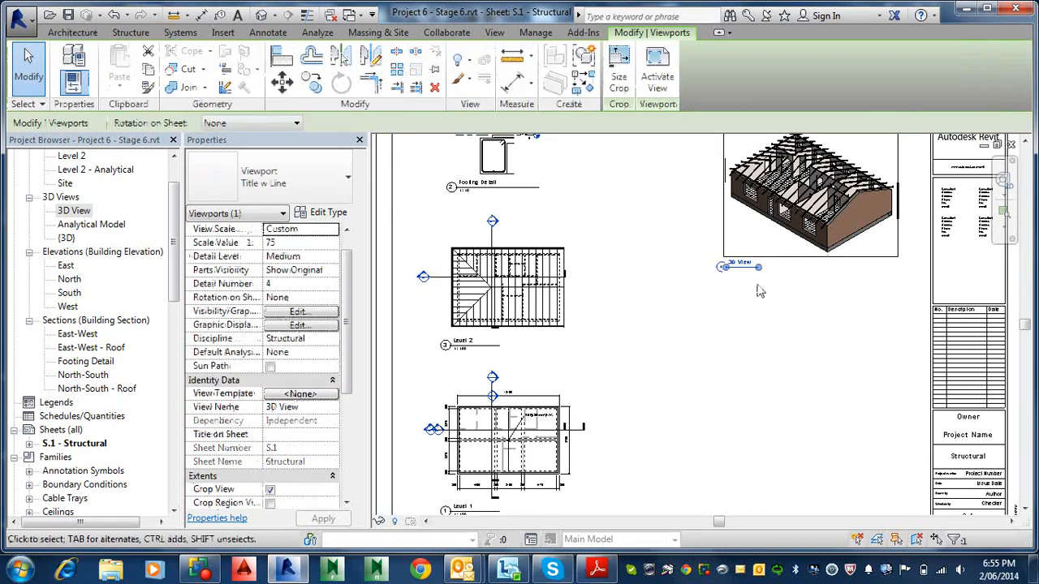
click(734, 267)
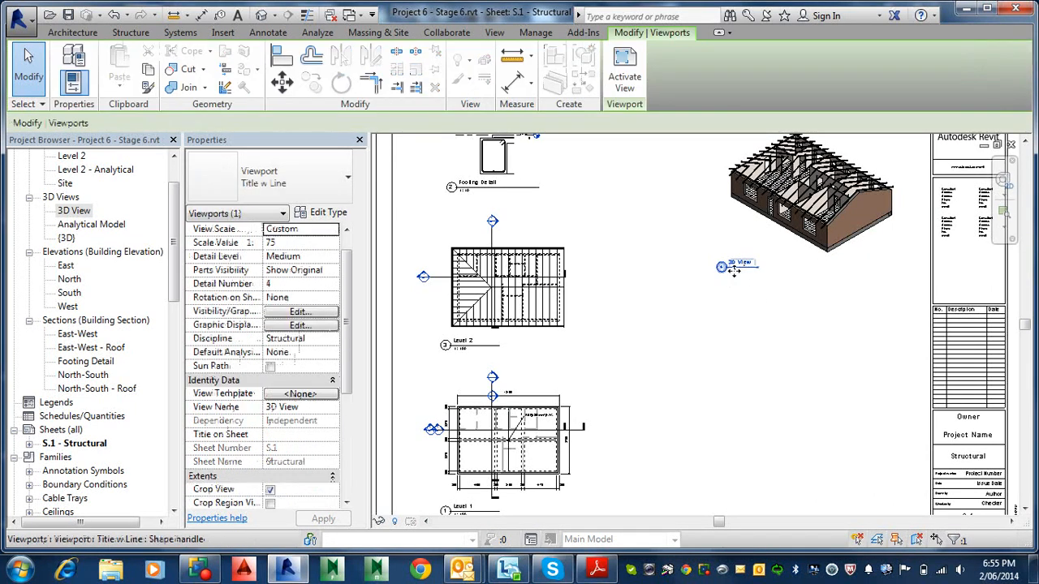
drag(735, 267, 747, 275)
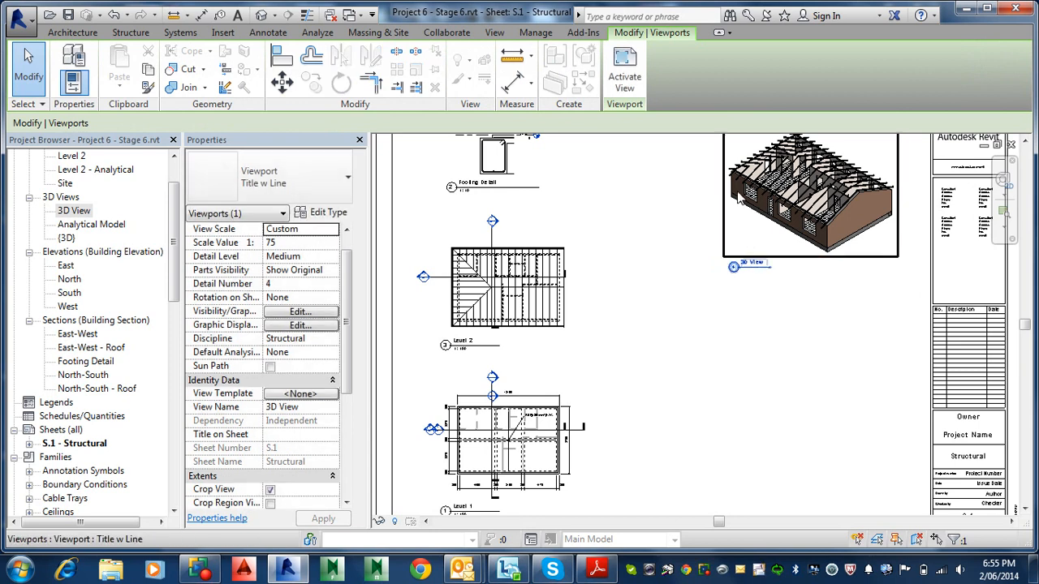
click(750, 405)
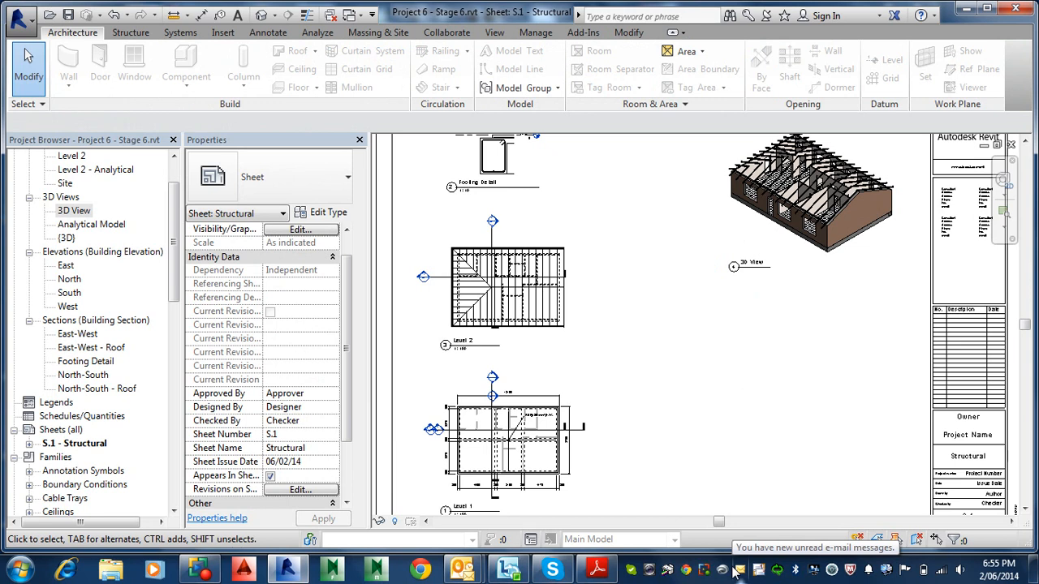
click(755, 271)
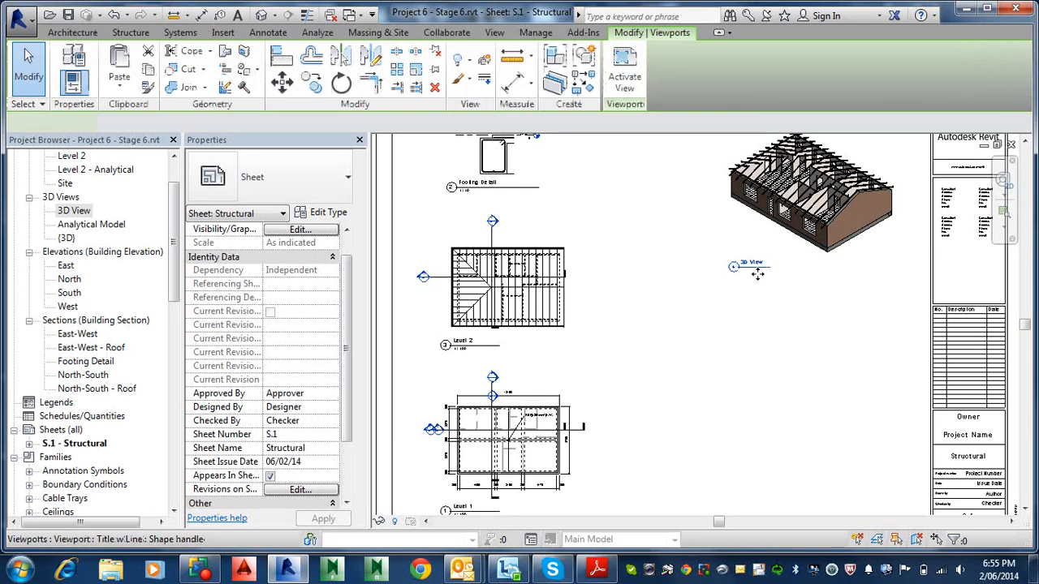
drag(757, 271, 761, 242)
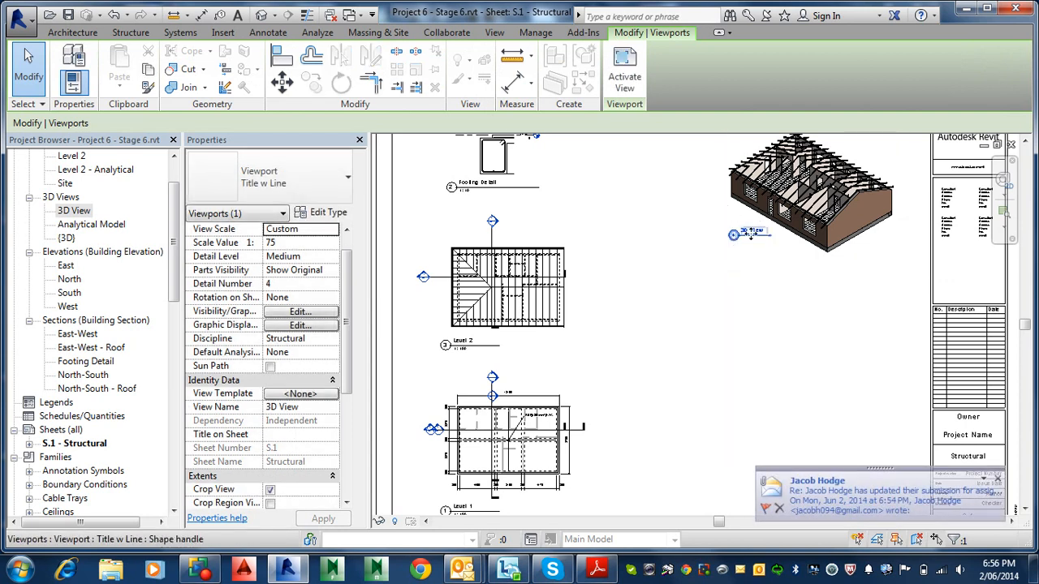
click(740, 413)
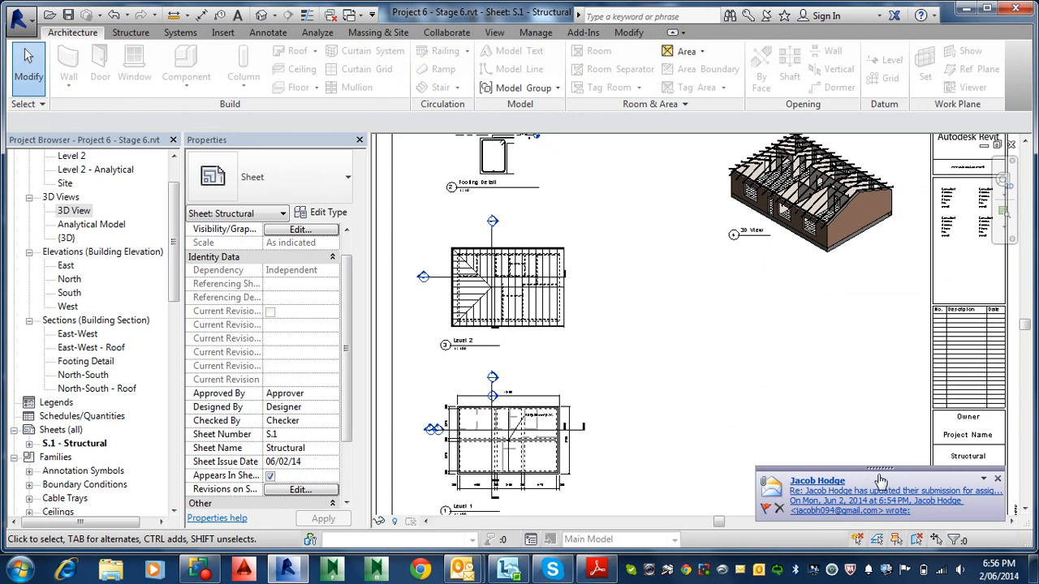
Open the North-South section view and turn off its Annotation Crop.
click(998, 480)
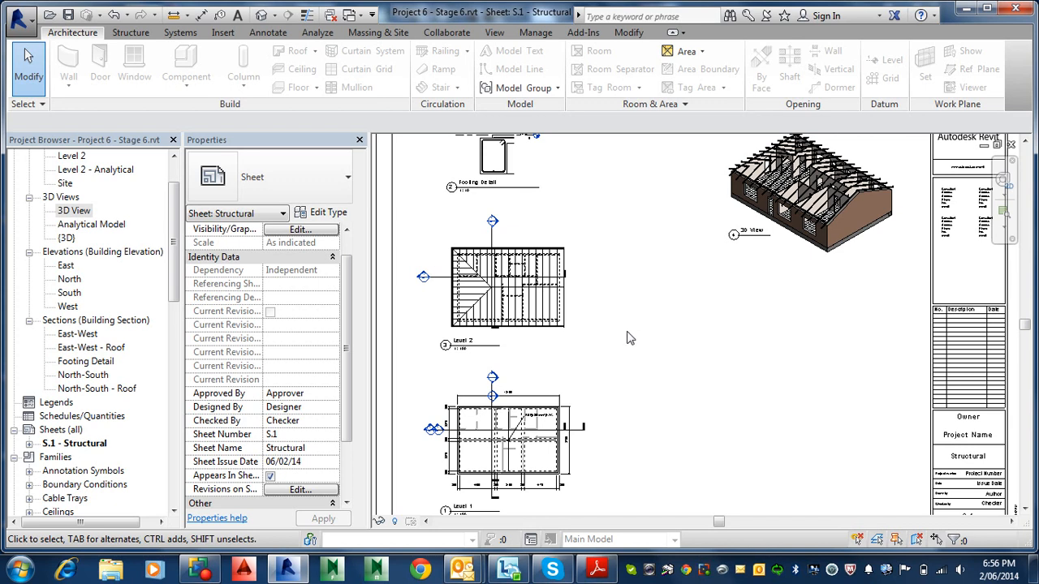
double_click(84, 375)
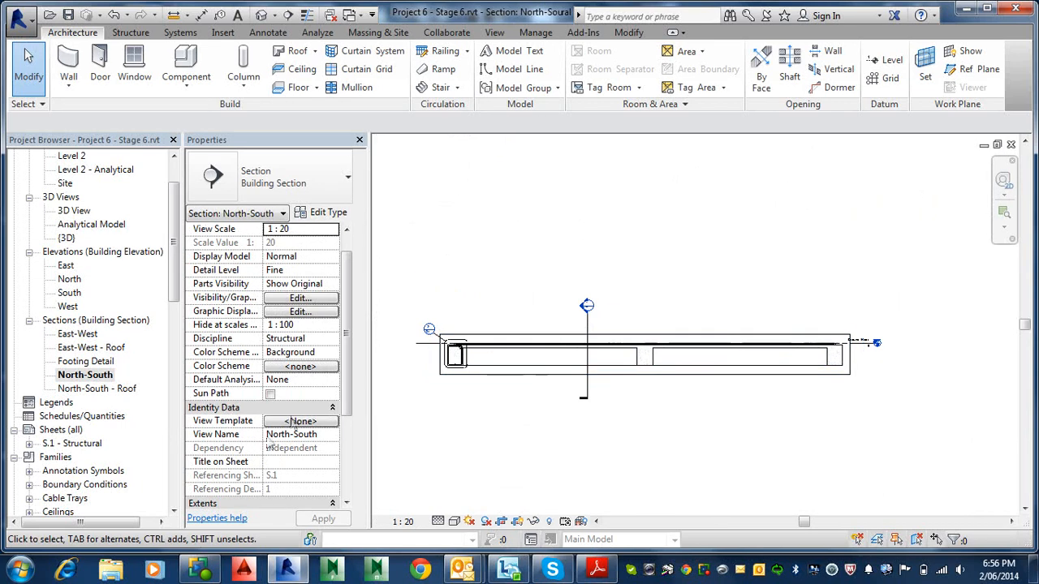
scroll(349, 430, down, 3)
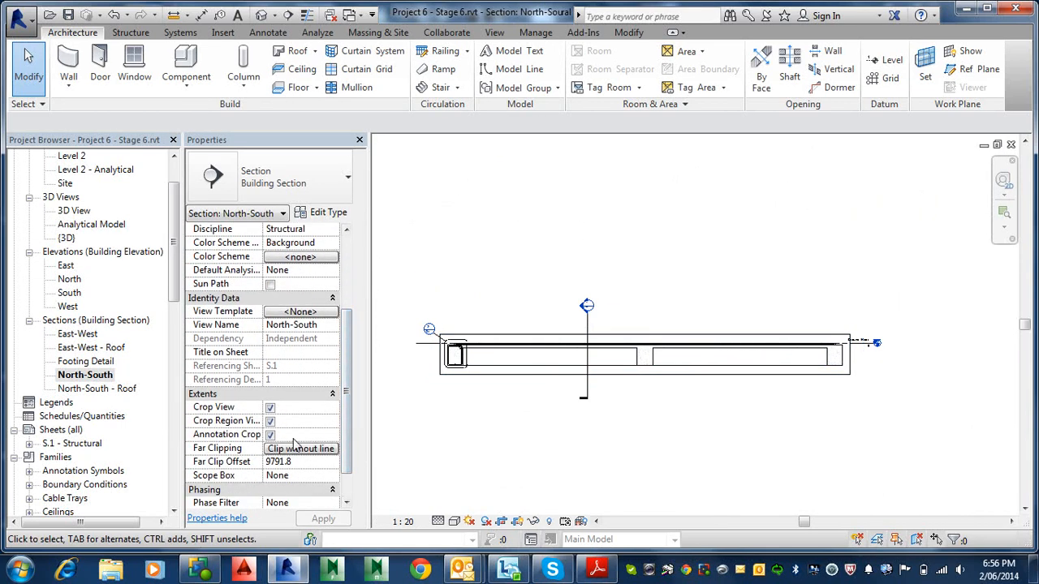
click(270, 435)
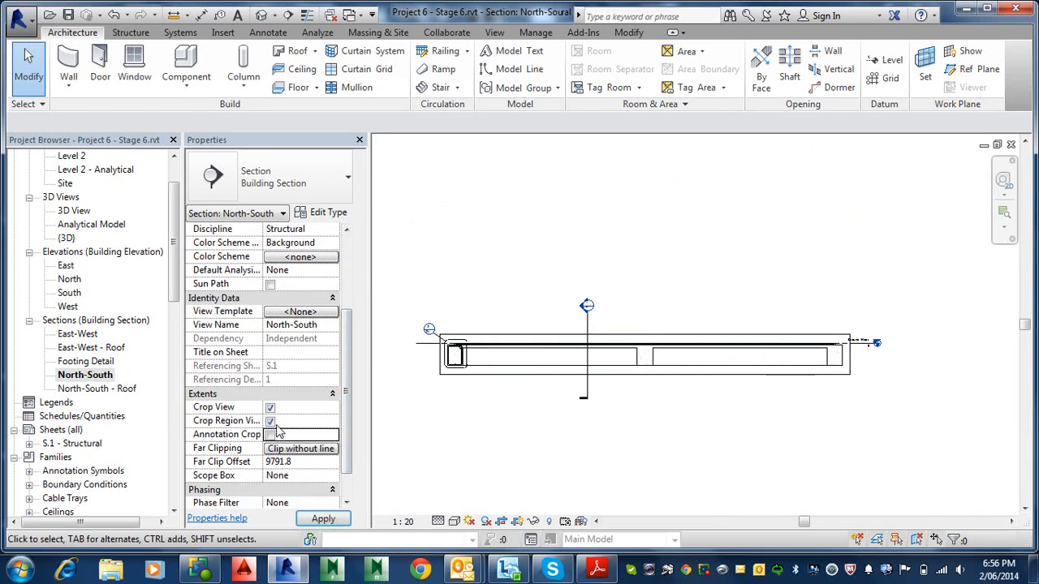
In the North-South section's visibility overrides, set the display settings of the linked House Design - Architectural-A.rvt to Custom.
scroll(907, 347, up, 5)
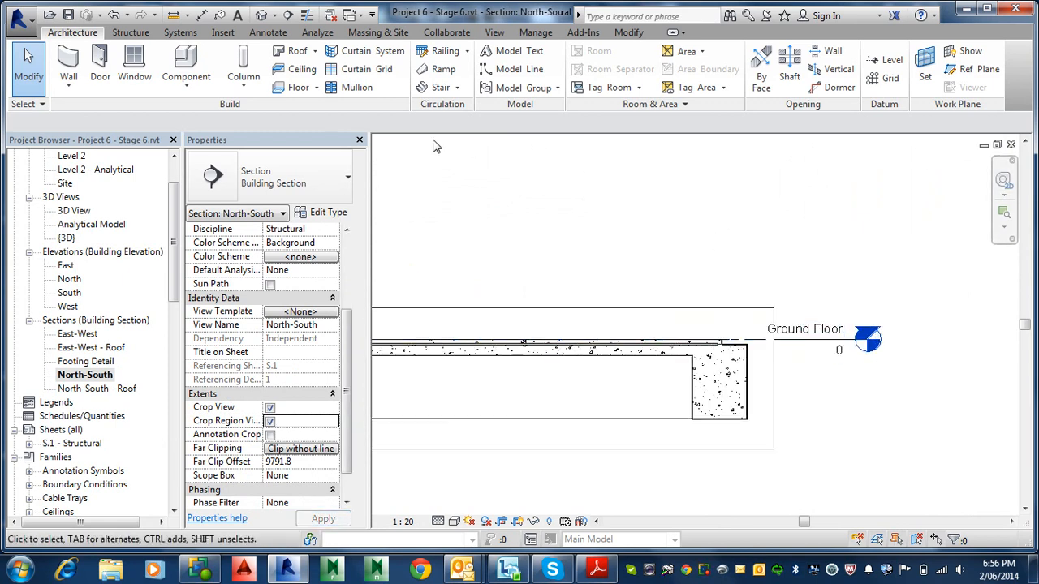
key(v)
key(g)
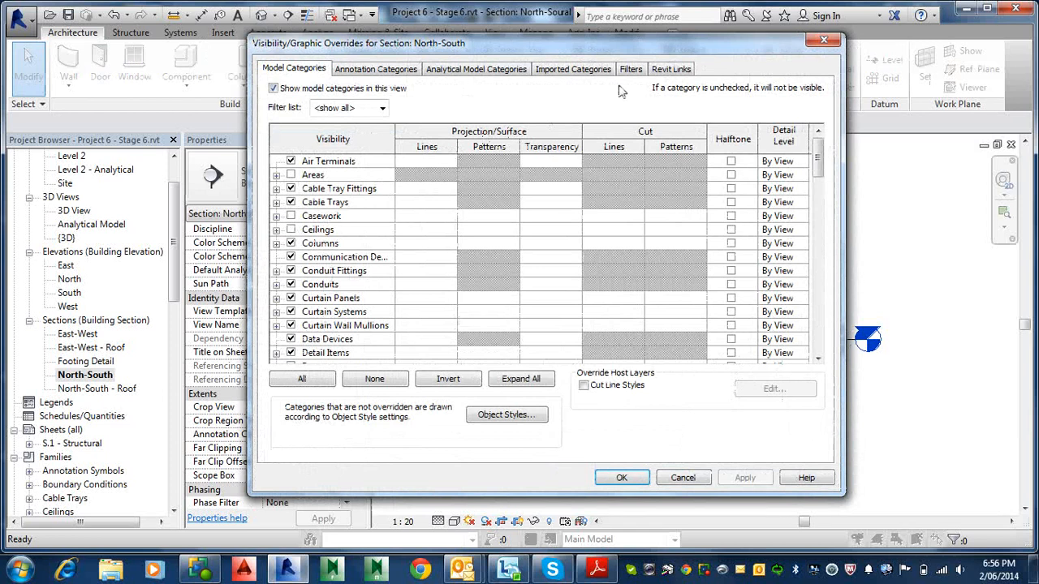
click(671, 69)
click(627, 139)
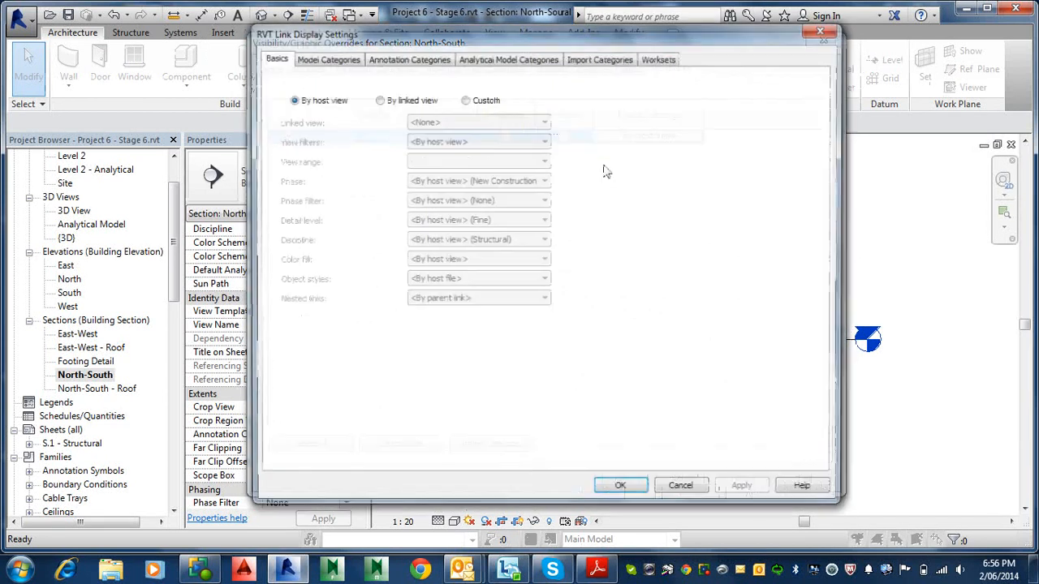
click(465, 98)
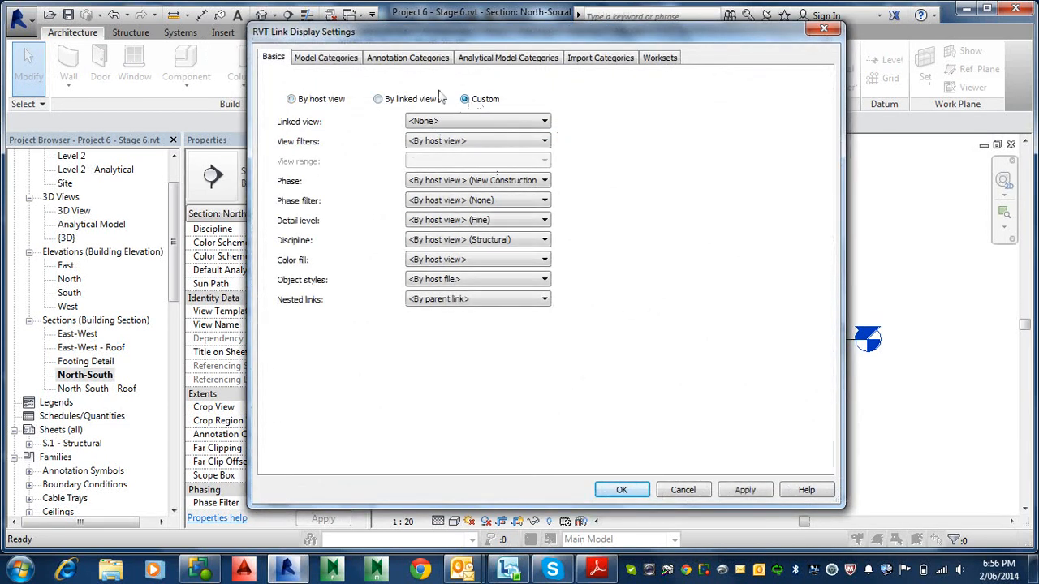
Set the link's annotation categories to Custom, hide its Levels and accept the visibility overrides.
click(392, 62)
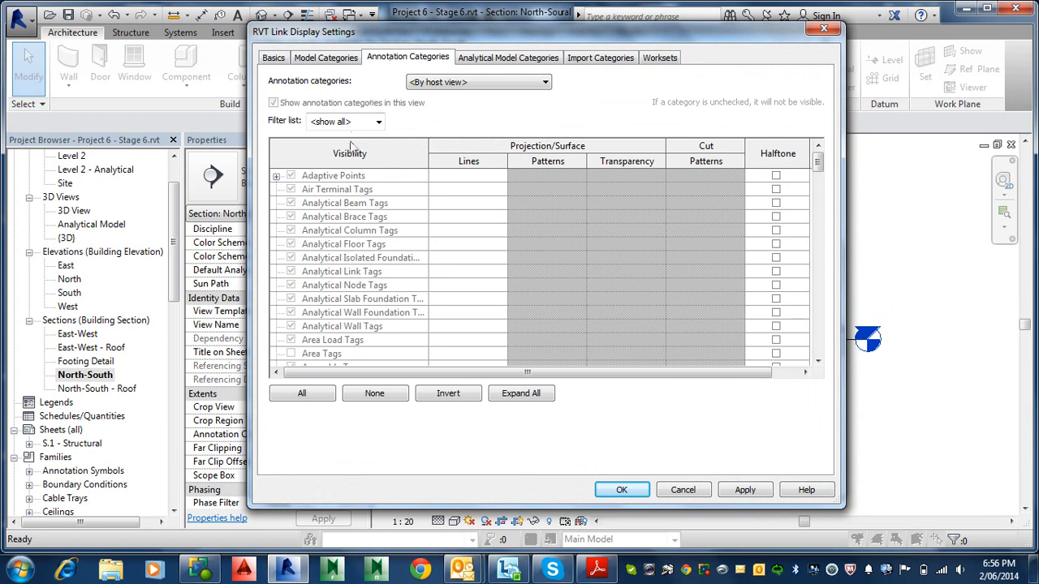
click(449, 86)
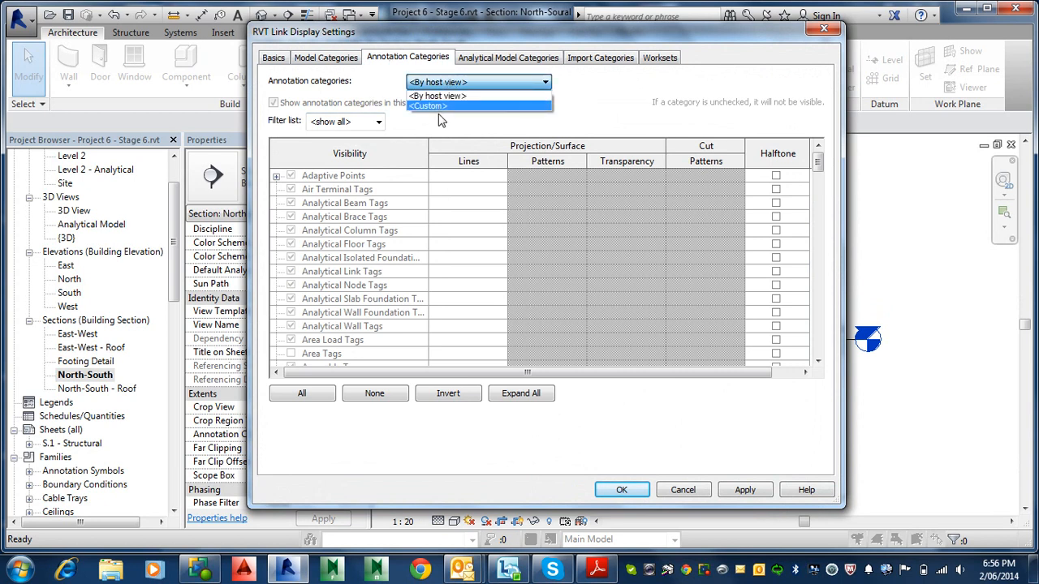
click(436, 107)
click(349, 248)
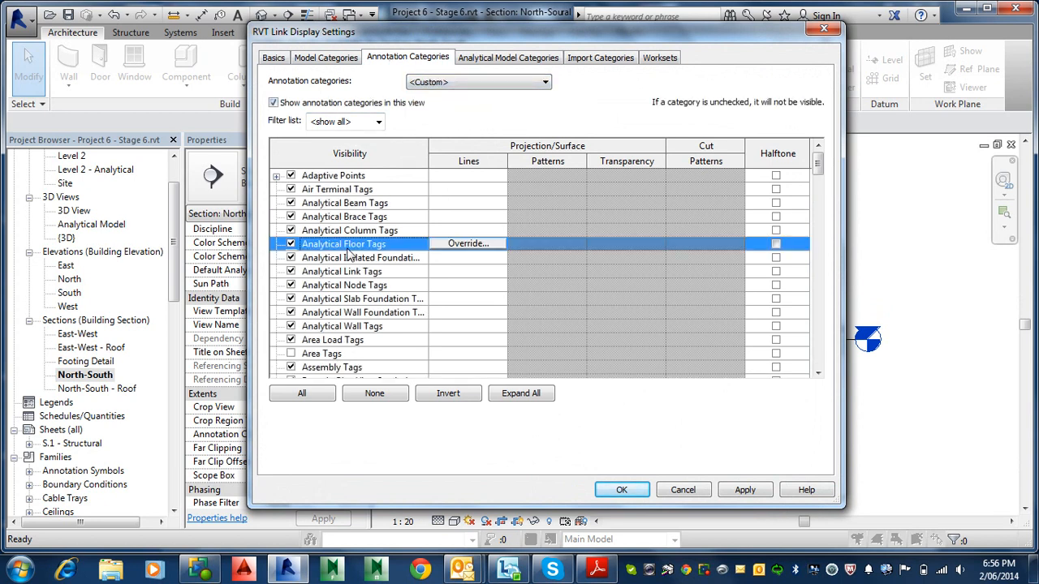
key(l)
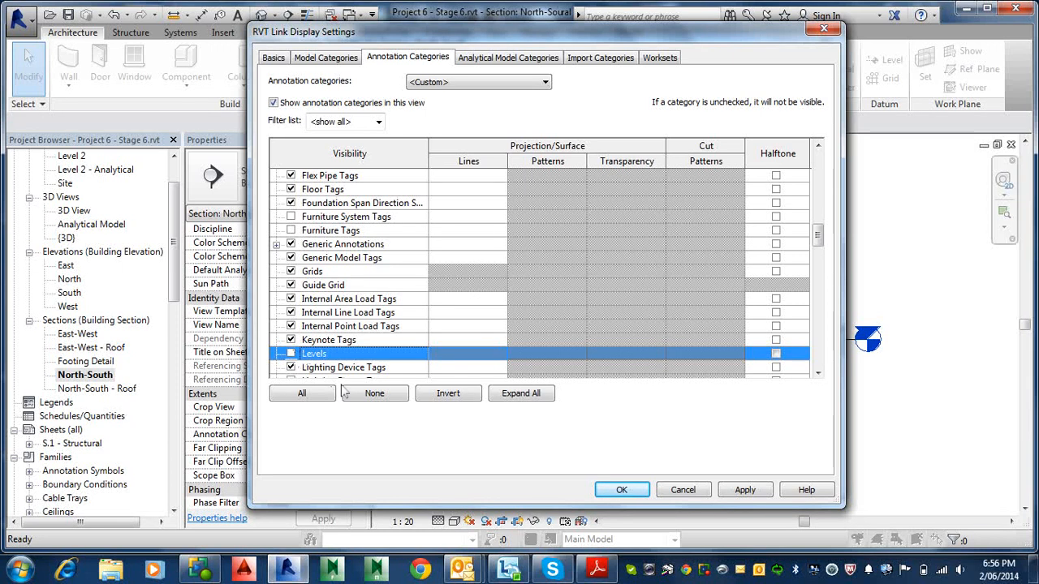
click(621, 490)
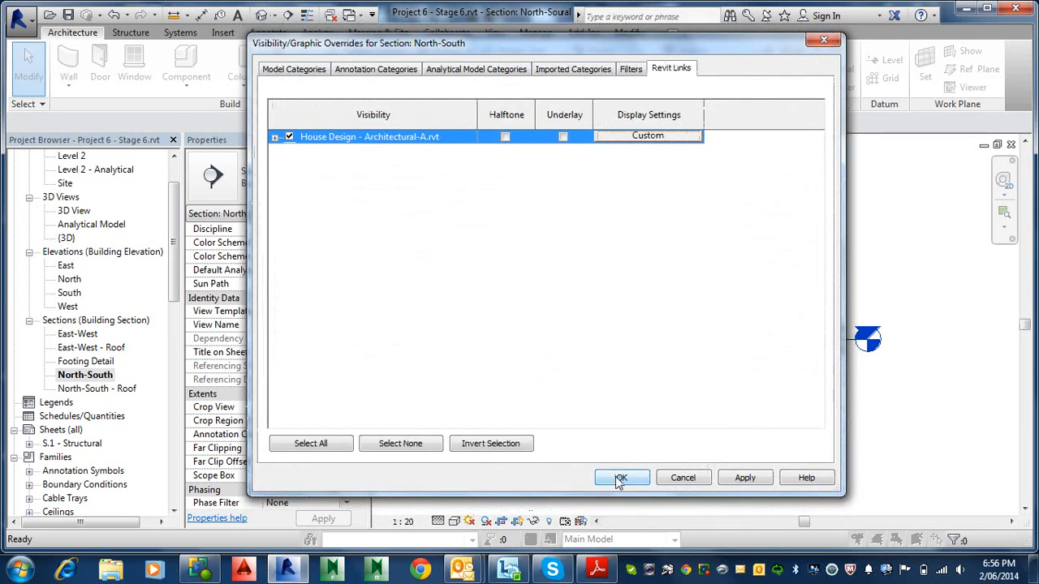
click(621, 478)
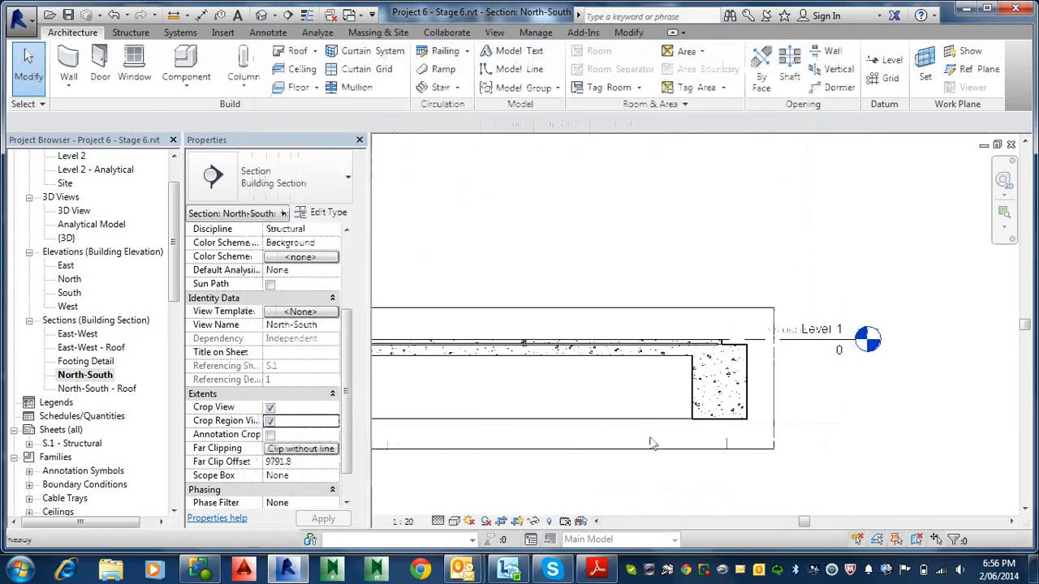
Return to sheet S.1 - Structural and place the North-South section view below the 3D View.
scroll(682, 373, down, 3)
middle_drag(670, 368, 843, 392)
scroll(691, 396, up, 4)
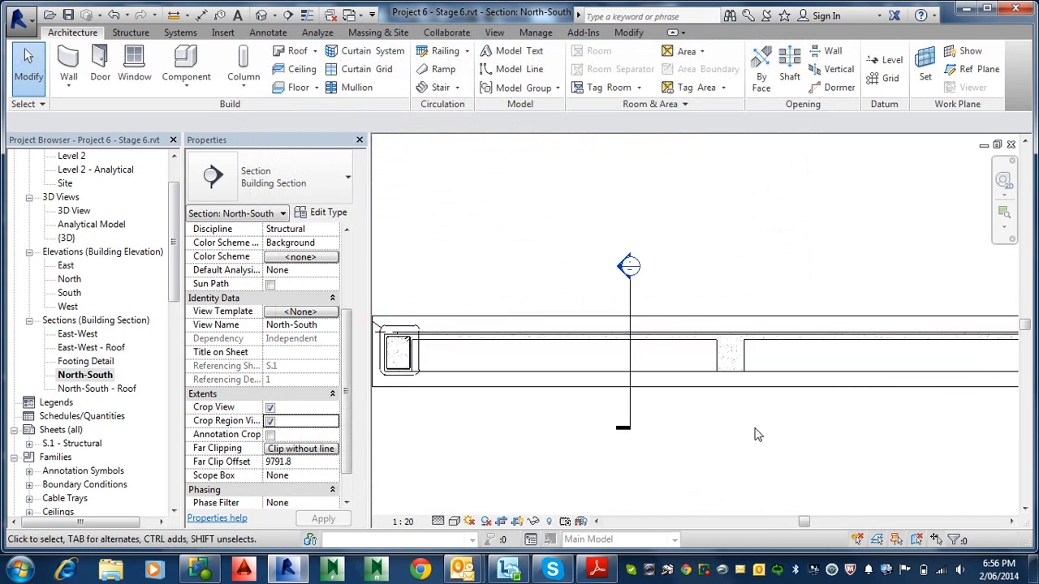
middle_drag(753, 436, 819, 435)
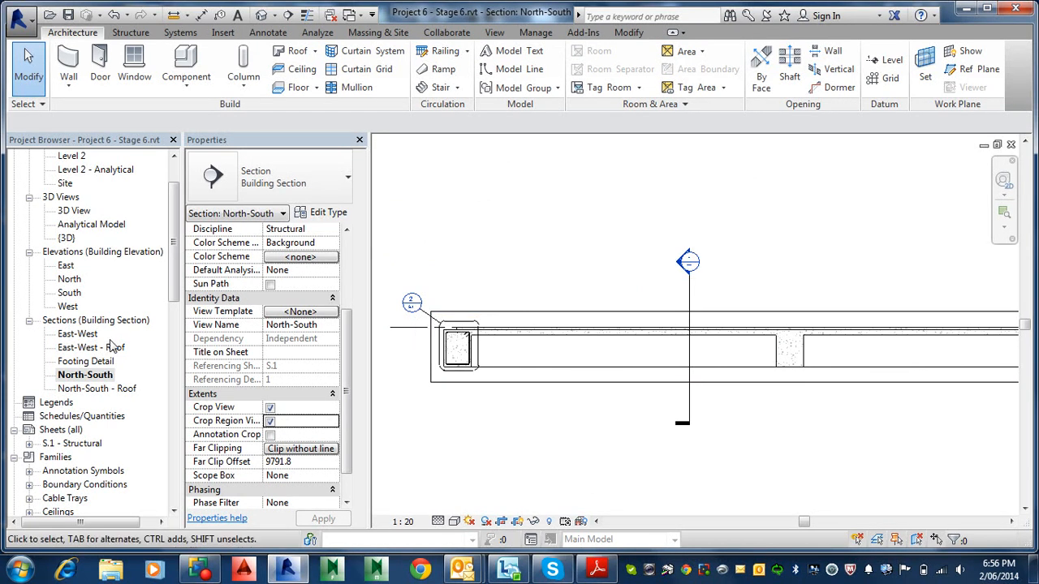
double_click(76, 443)
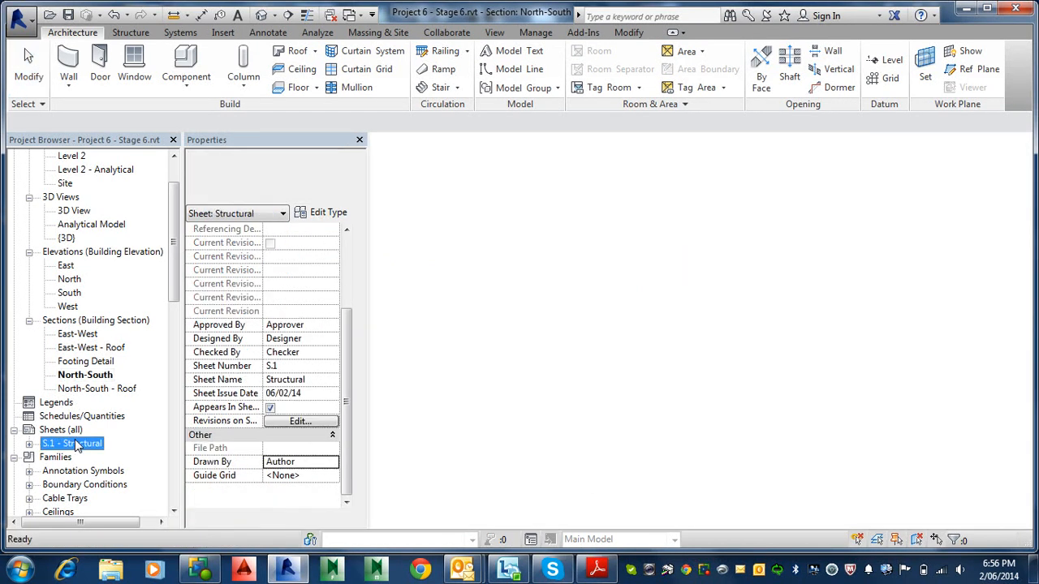
click(83, 374)
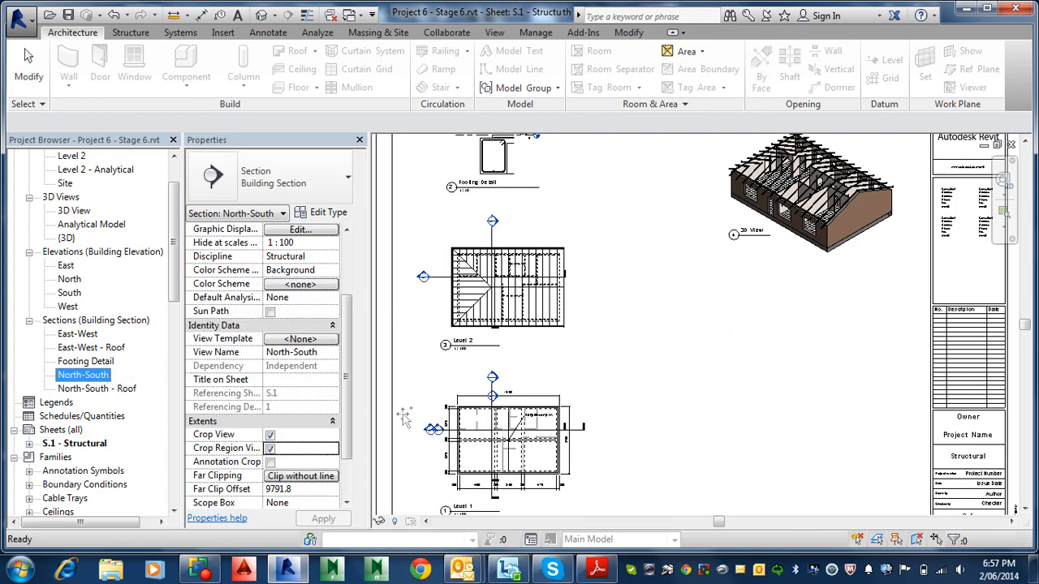
drag(661, 344, 667, 346)
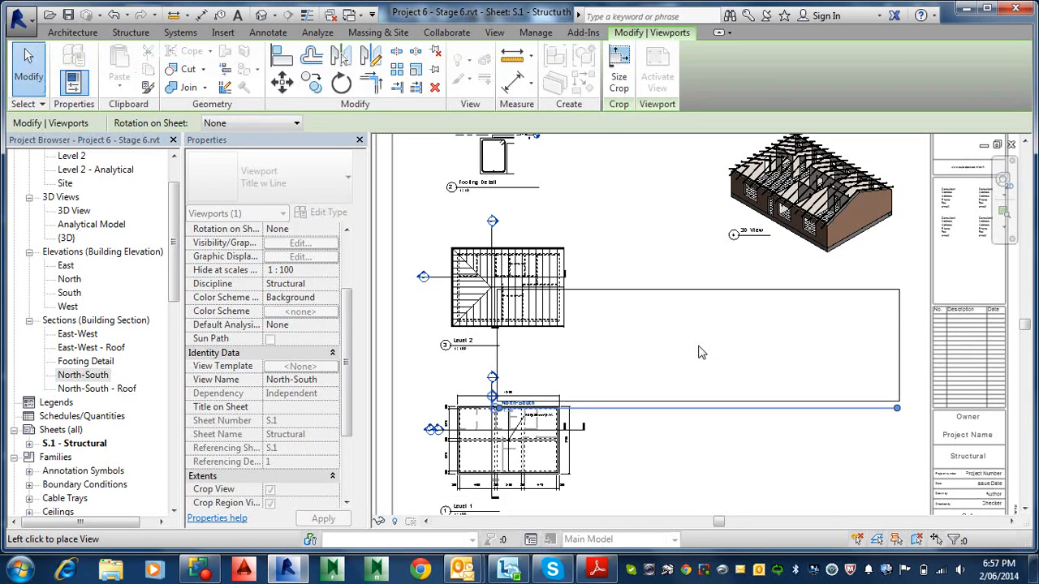
click(702, 352)
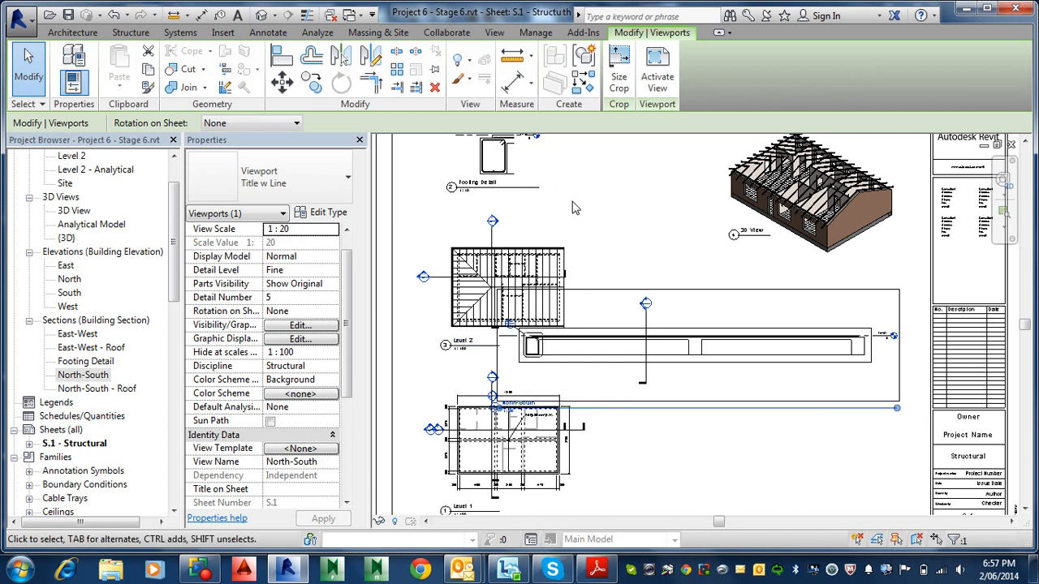
Activate the Level 2 viewport and shorten the North-South - Roof section line so its head sits just above the roof's upper edge.
click(520, 240)
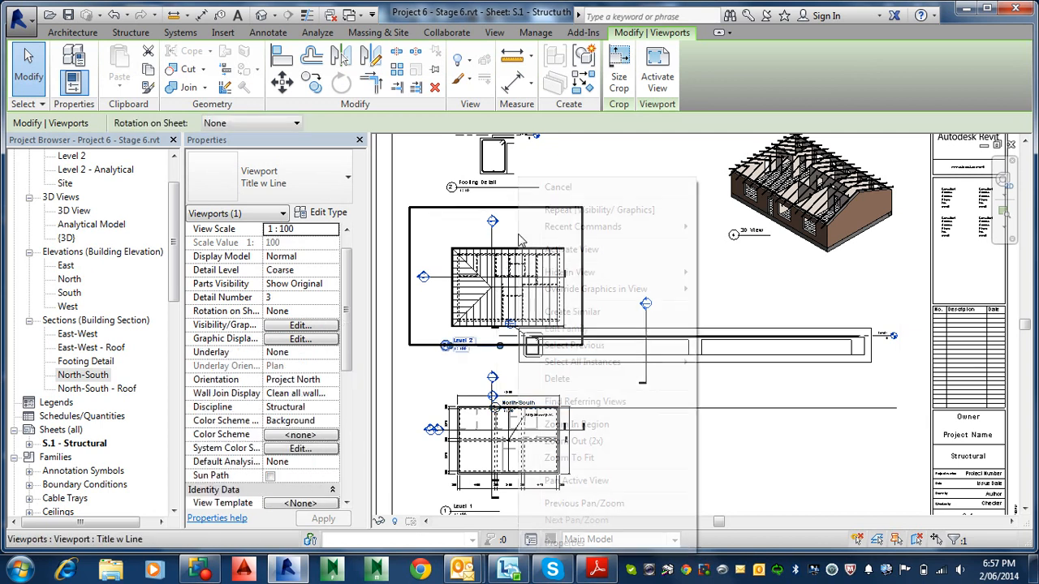
right_click(521, 241)
click(535, 247)
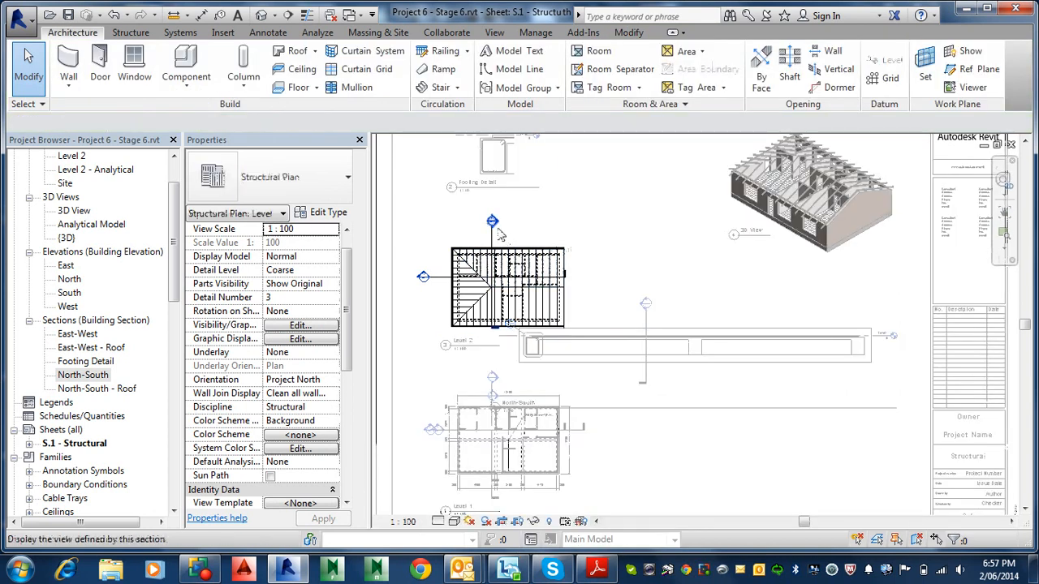
click(489, 236)
scroll(488, 236, up, 2)
scroll(486, 236, up, 2)
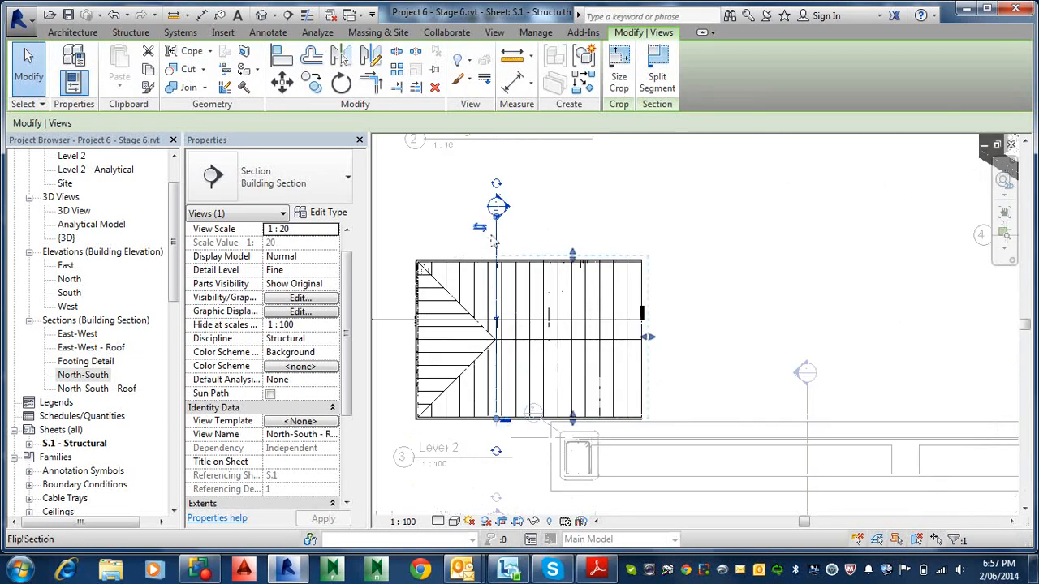
scroll(491, 238, up, 1)
scroll(493, 237, down, 1)
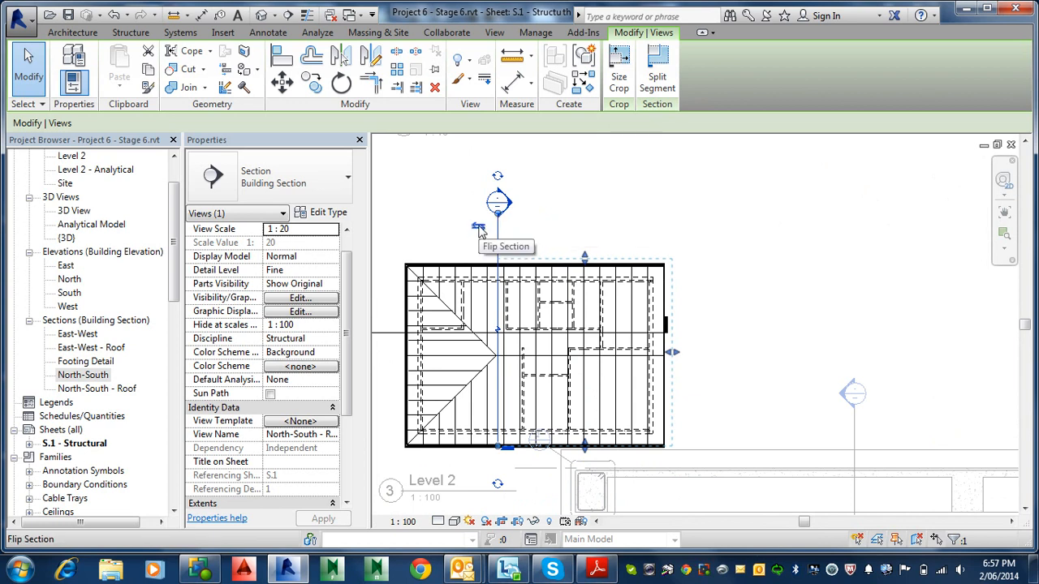
click(497, 211)
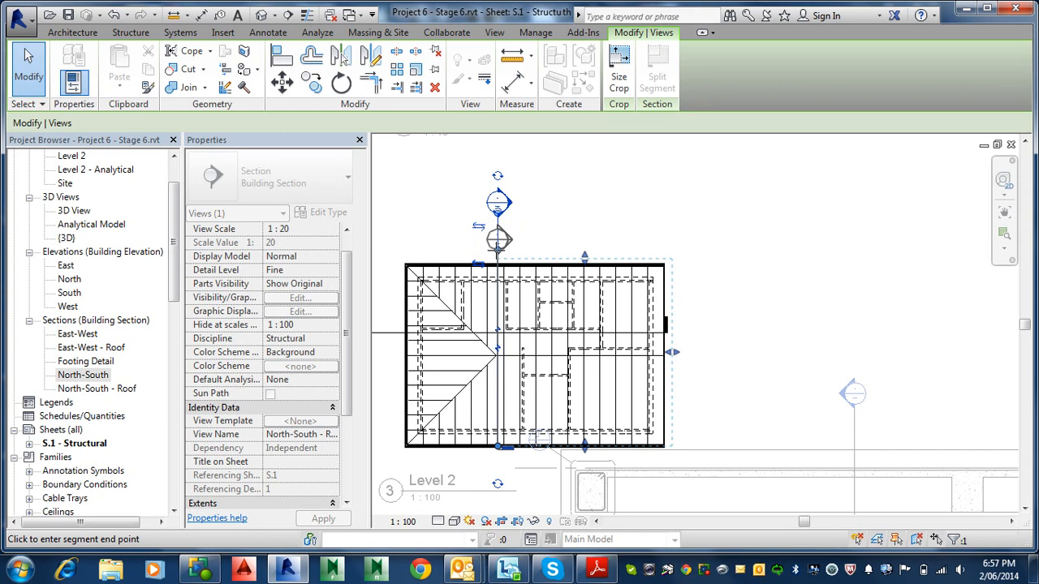
click(498, 250)
Extend the lower end of the North-South - Roof section line slightly past the roof's lower edge.
scroll(506, 258, down, 2)
middle_drag(527, 354, 542, 276)
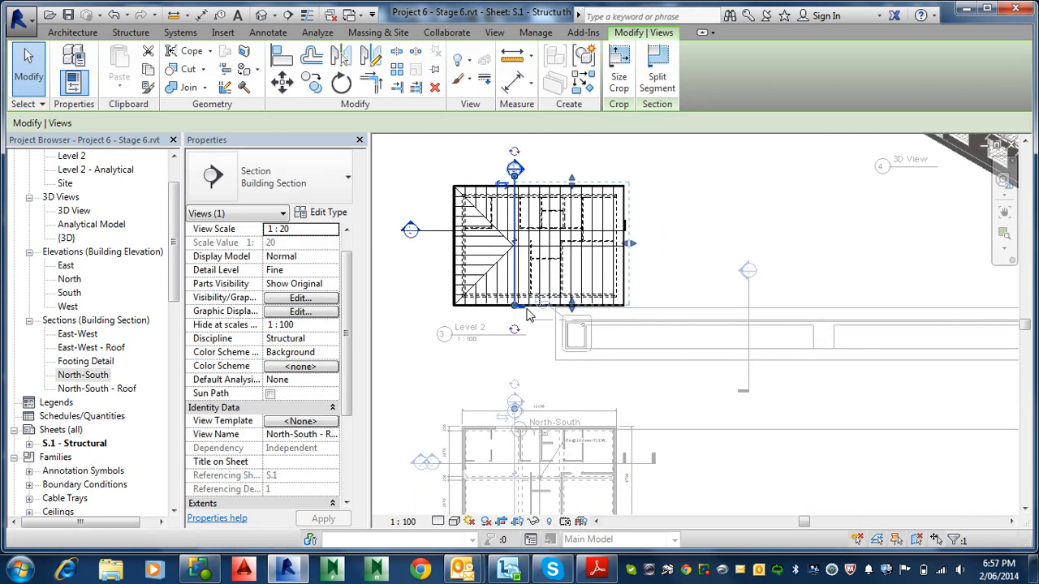
scroll(523, 310, up, 2)
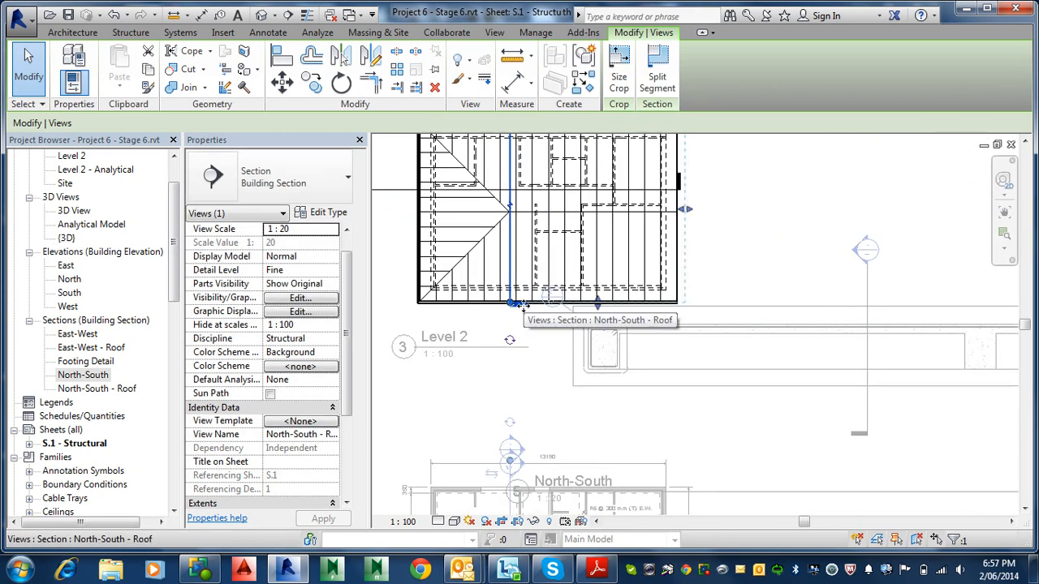
scroll(492, 269, down, 1)
scroll(510, 282, up, 2)
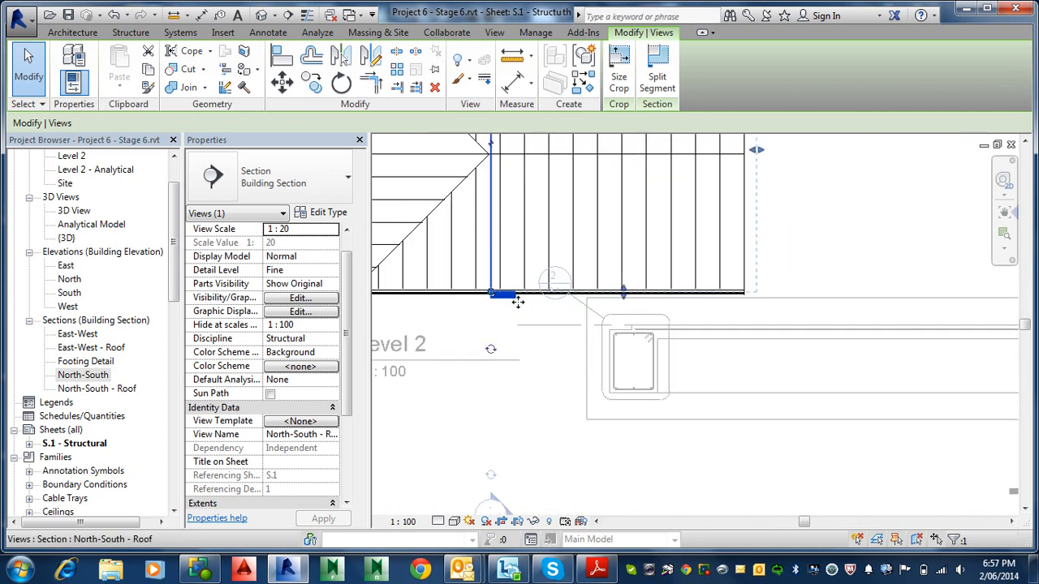
drag(490, 293, 487, 311)
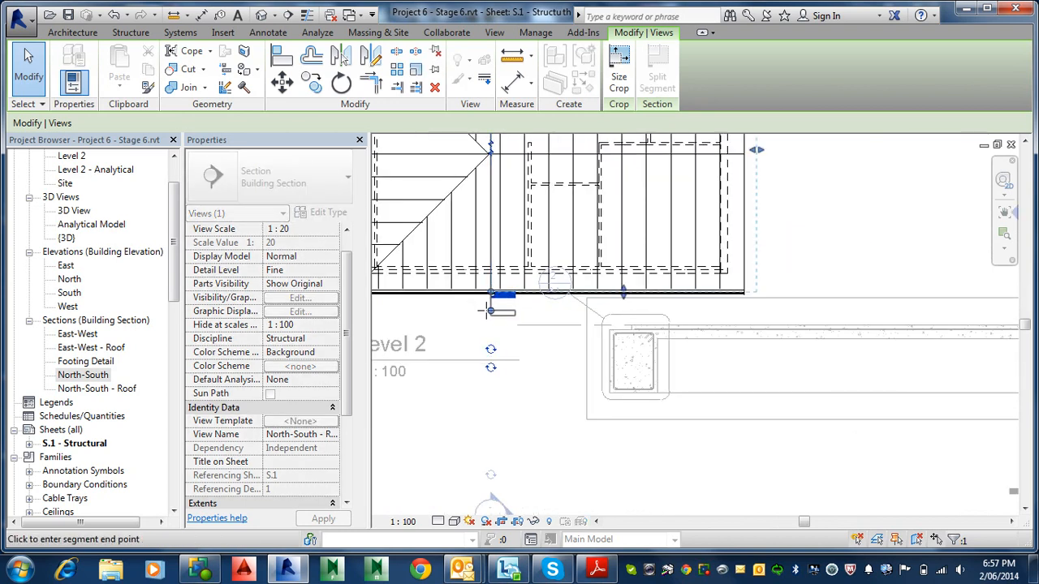
click(489, 313)
scroll(519, 288, down, 3)
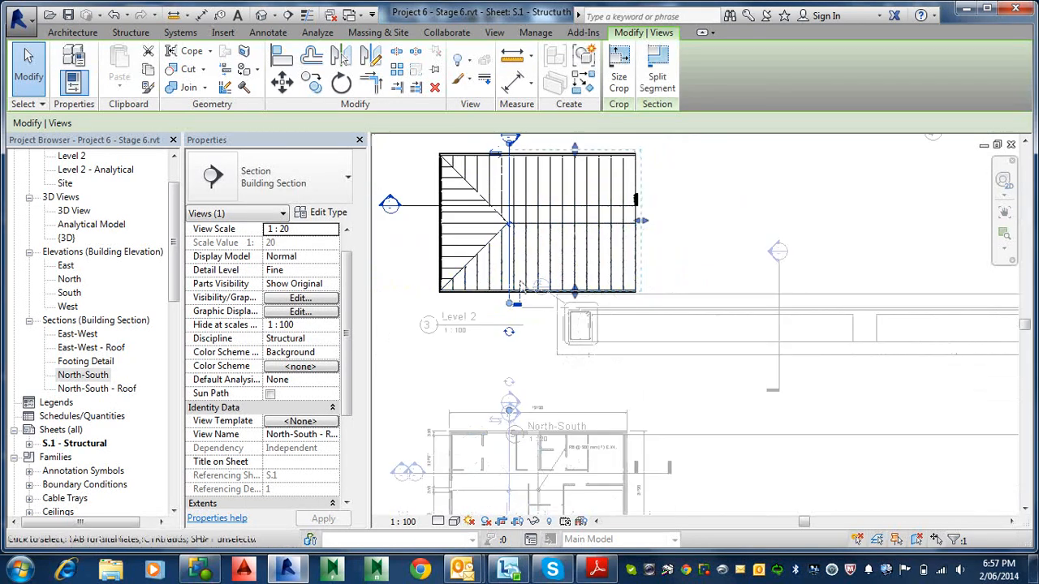
Bring the East-West - Roof section head close to the roof's left edge and extend its tail slightly past the right edge.
middle_drag(520, 287, 608, 298)
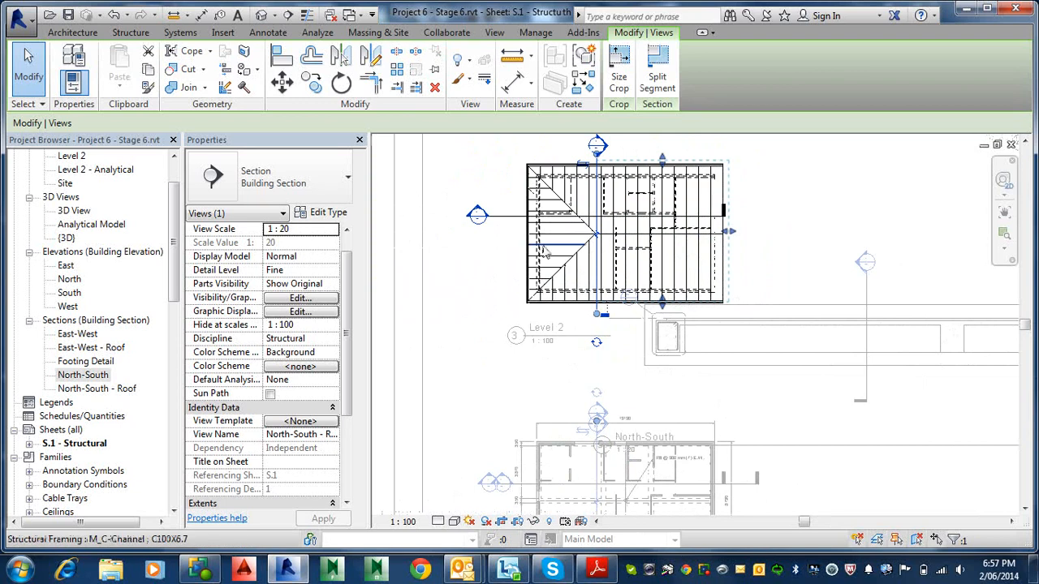
click(501, 216)
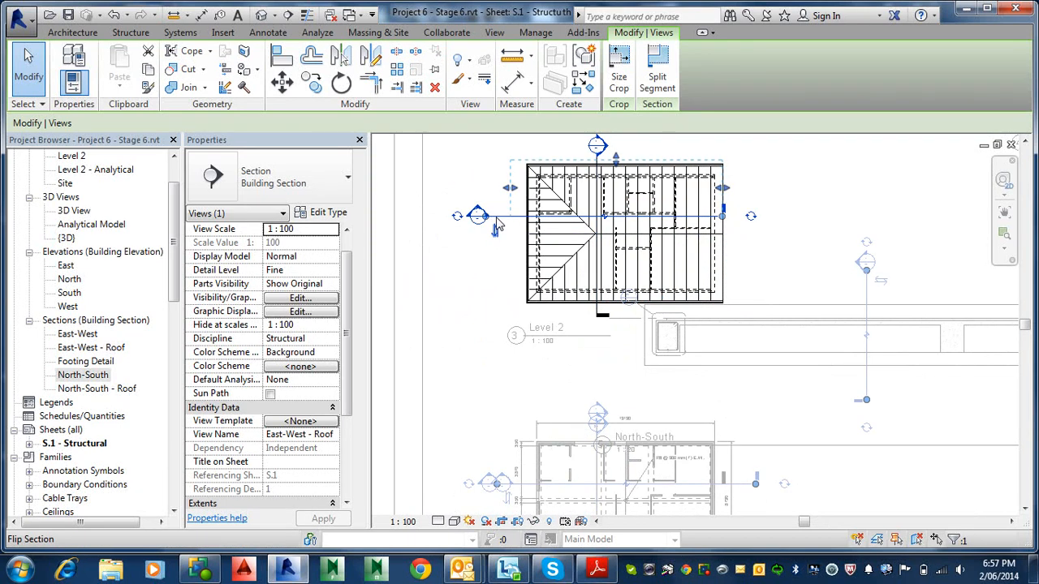
drag(485, 216, 520, 192)
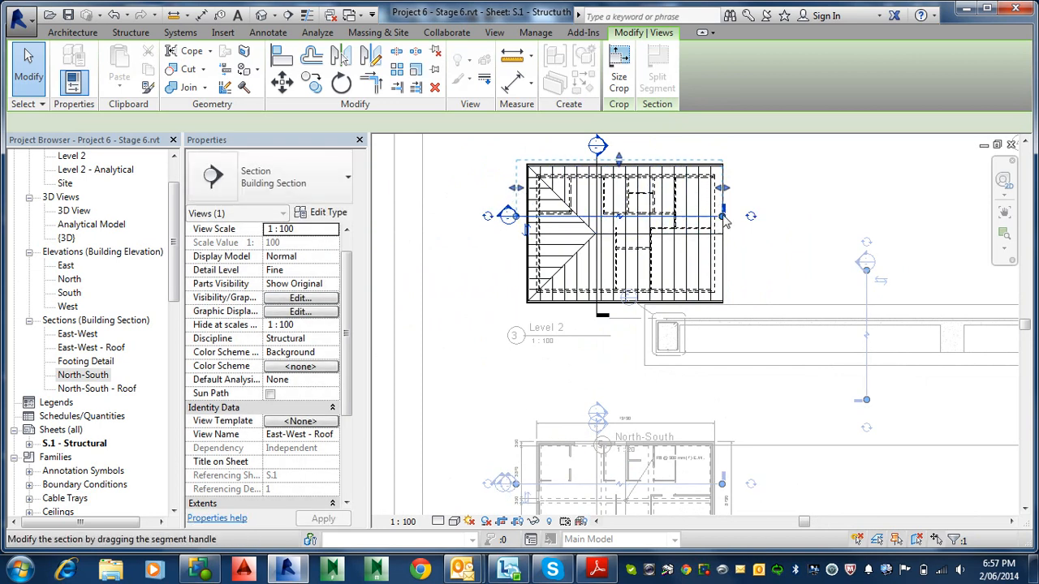
drag(722, 216, 730, 189)
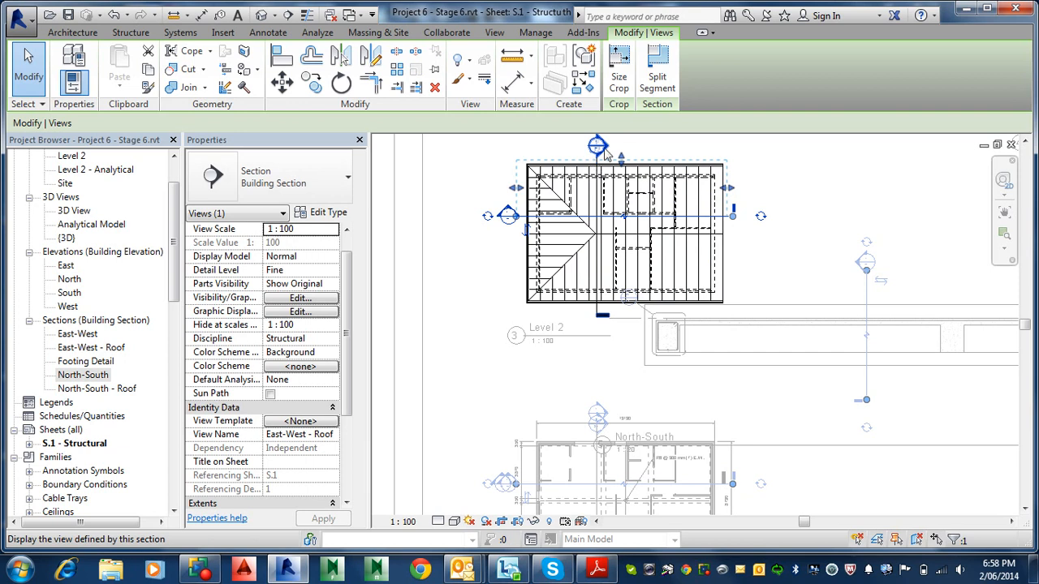
Flip the North-South - Roof section to face the hipped end, pull its depth limit close to the section line, and deactivate the Level 2 viewport.
click(597, 280)
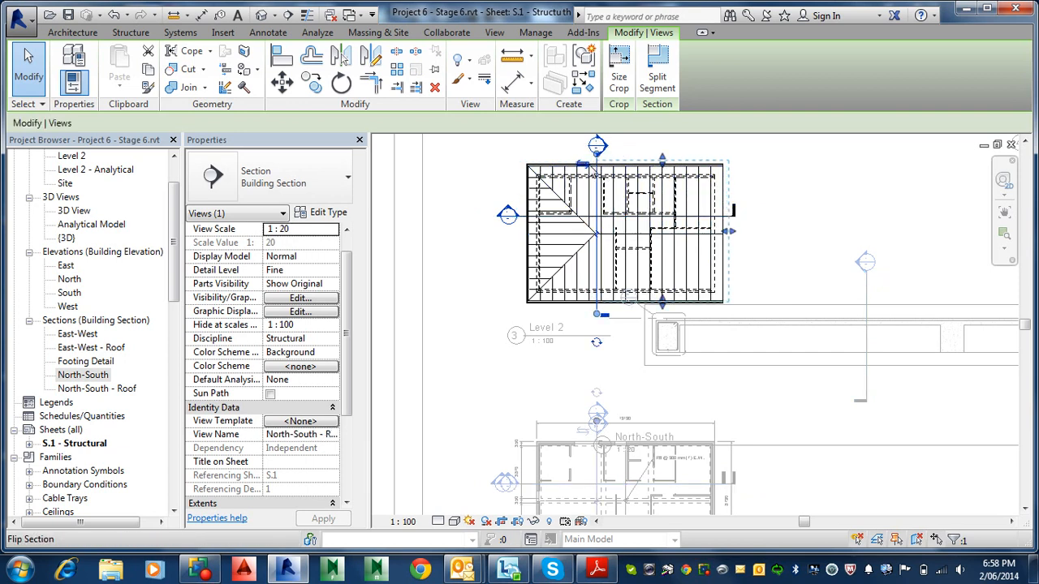
click(581, 166)
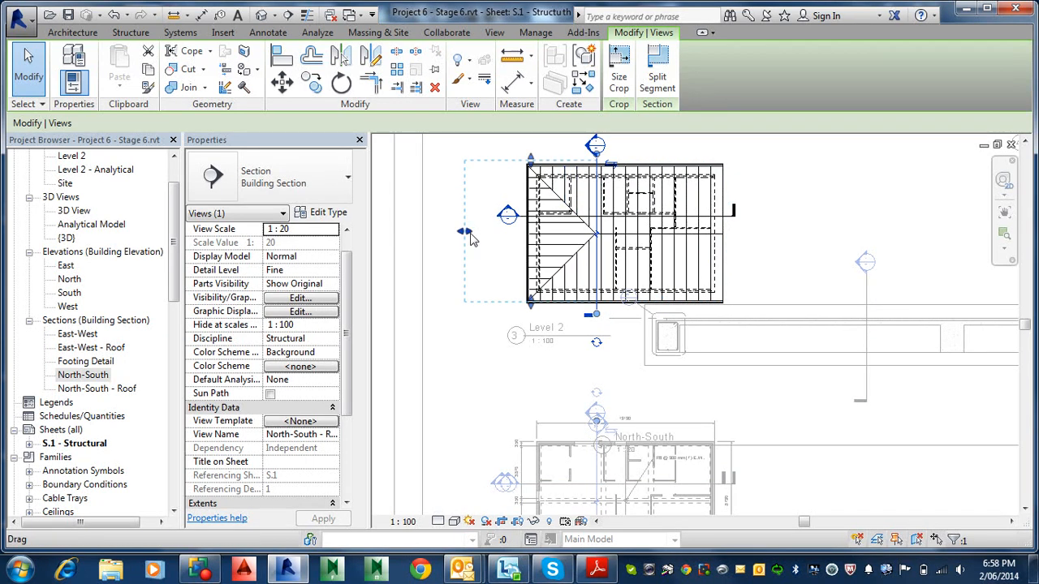
drag(465, 234, 576, 248)
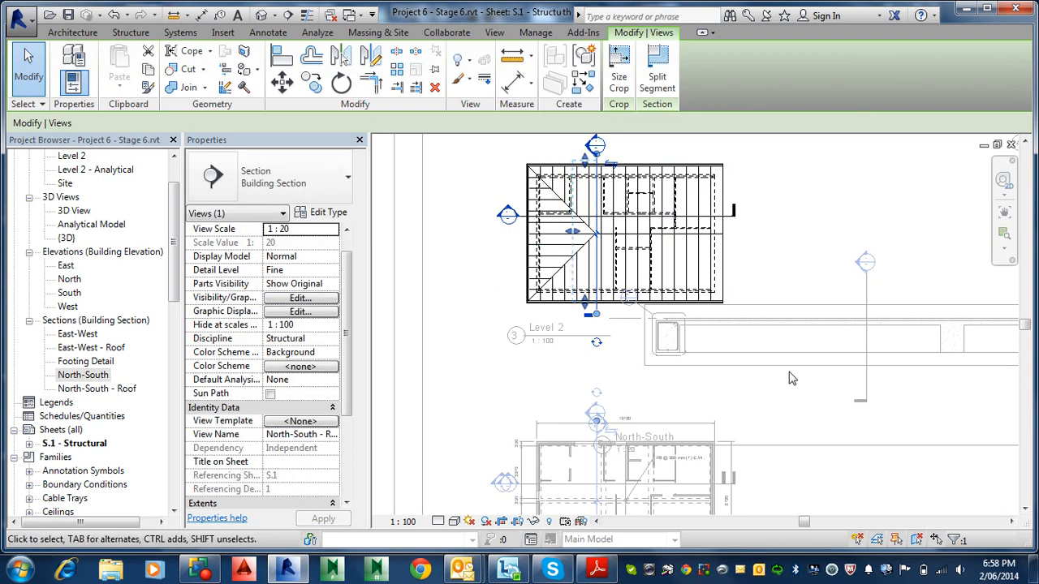
right_click(715, 268)
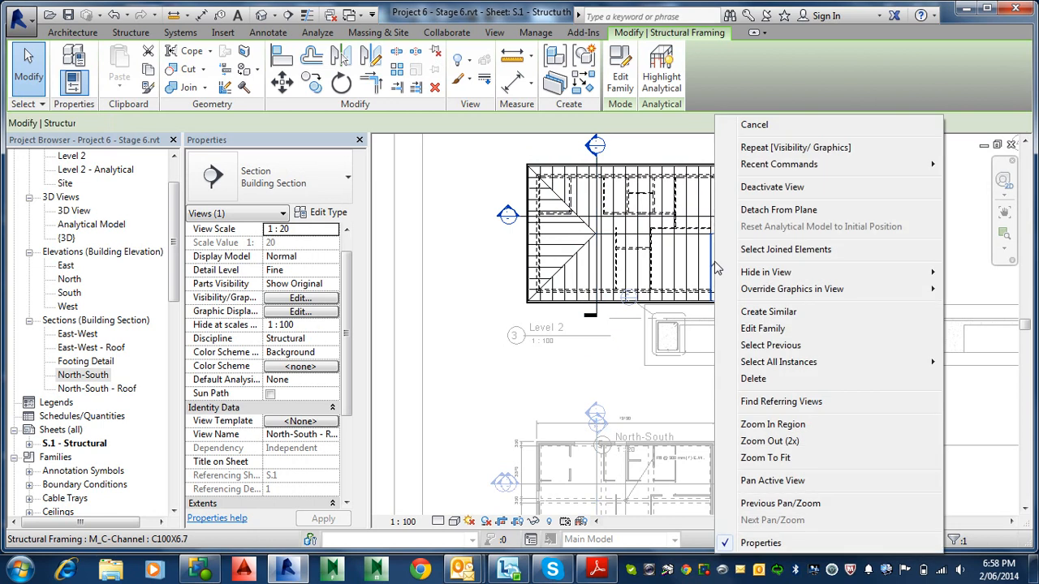
click(794, 188)
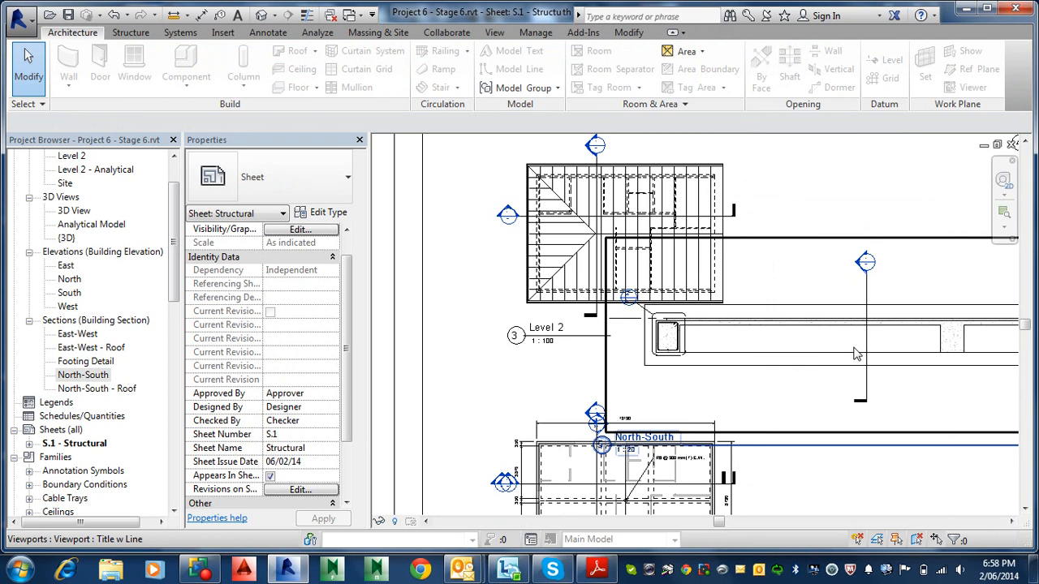
Open the Level 2 structural plan and turn on its crop region visibility and annotation crop.
scroll(818, 341, down, 1)
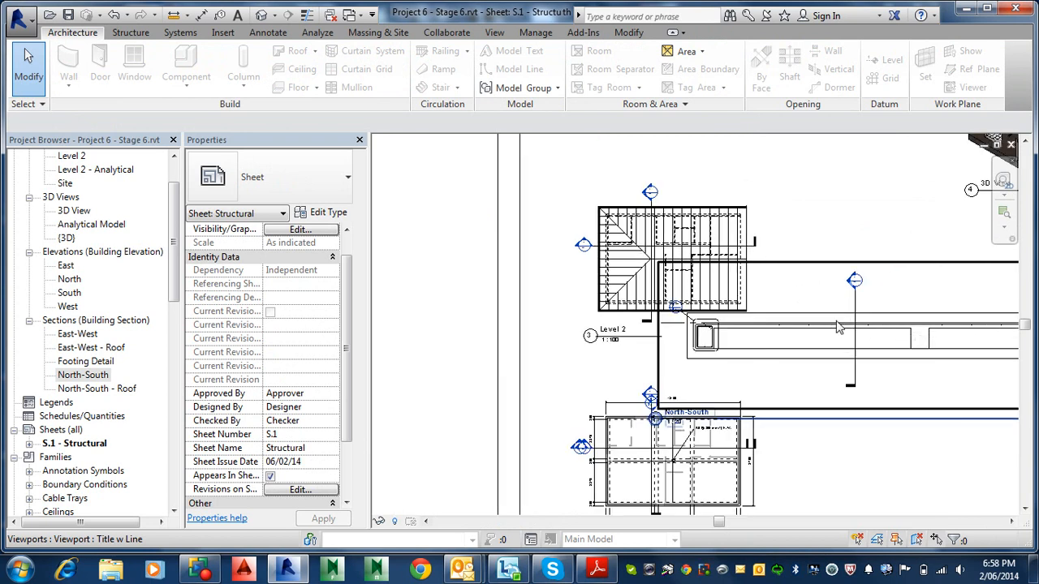
middle_drag(839, 327, 759, 306)
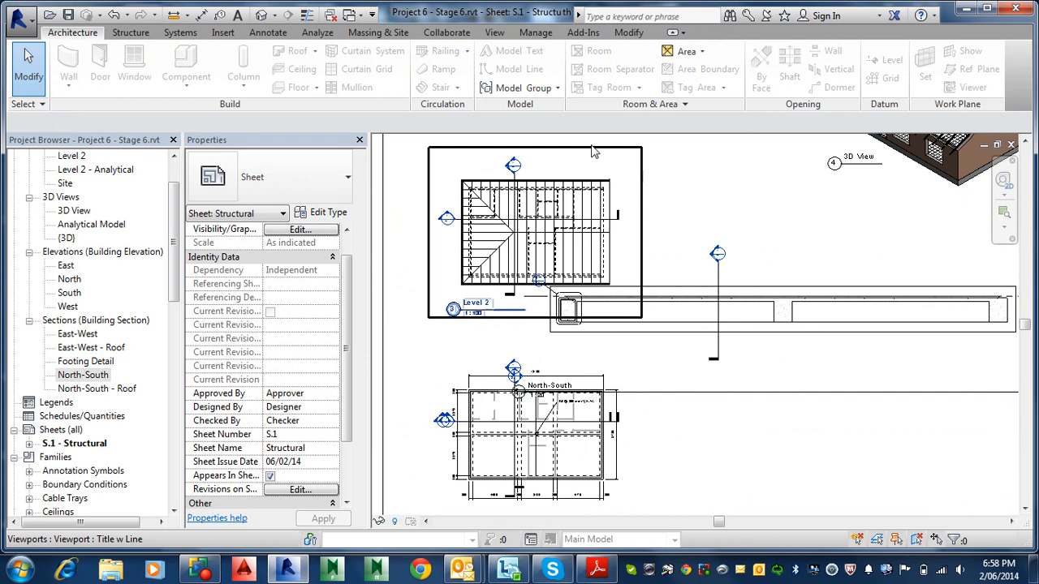
click(568, 169)
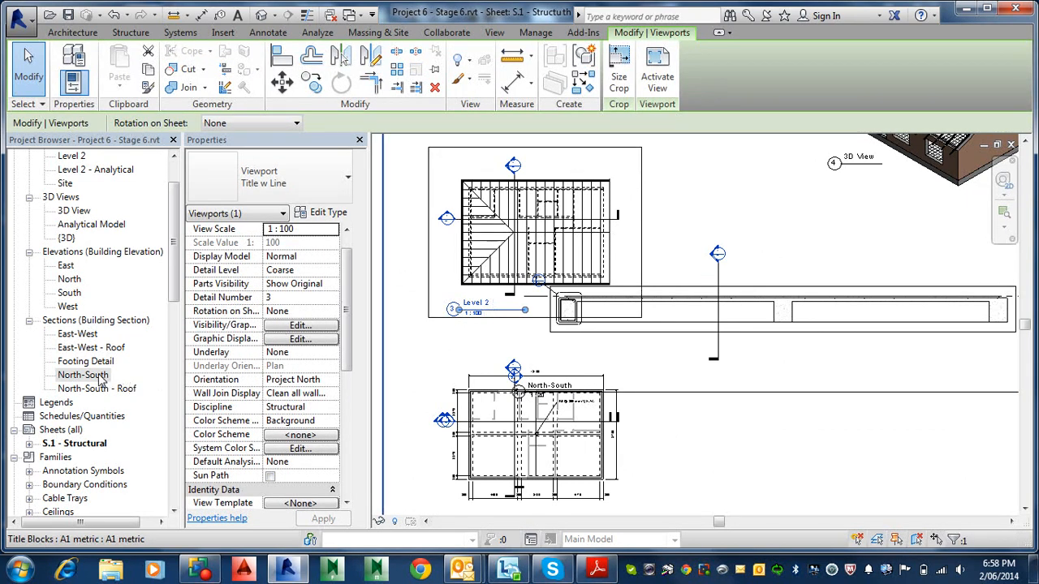
double_click(73, 157)
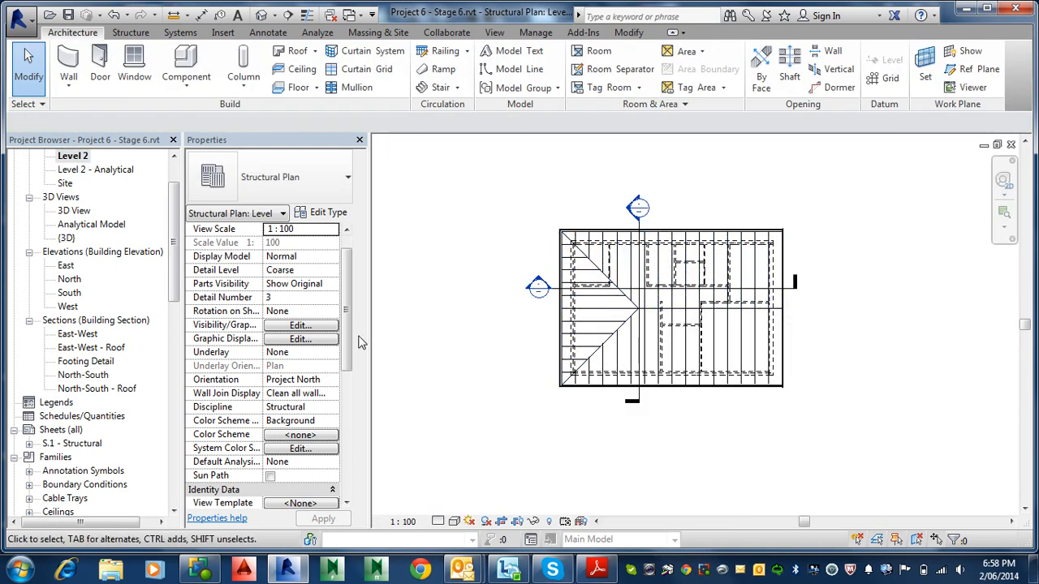
scroll(294, 432, down, 5)
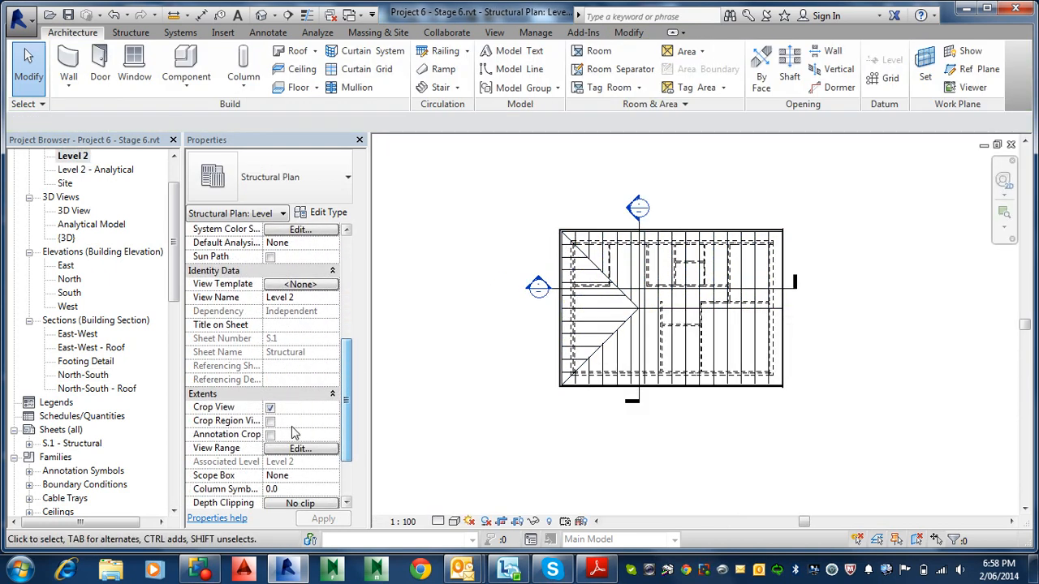
click(270, 421)
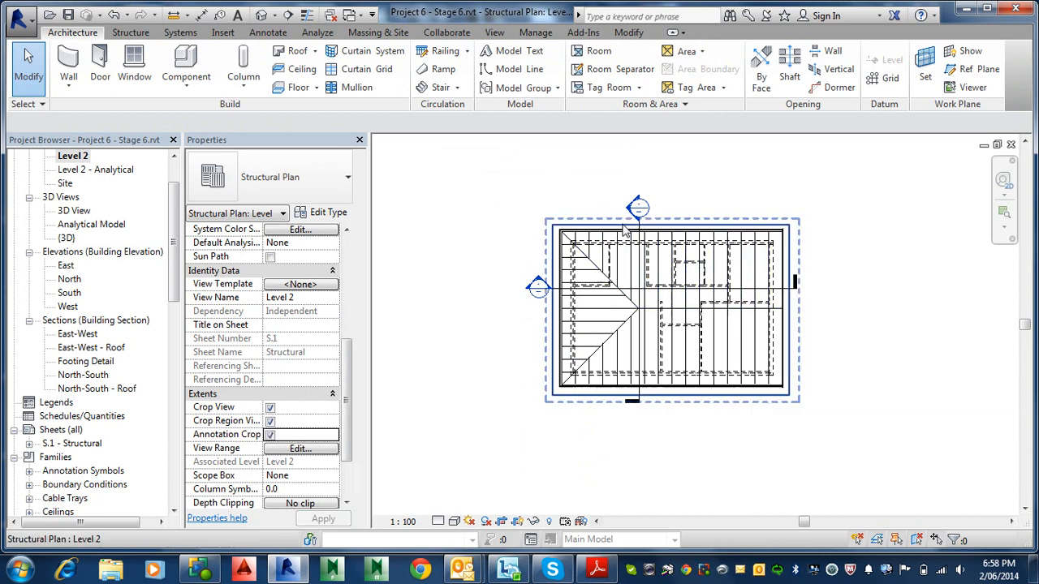
scroll(622, 226, down, 3)
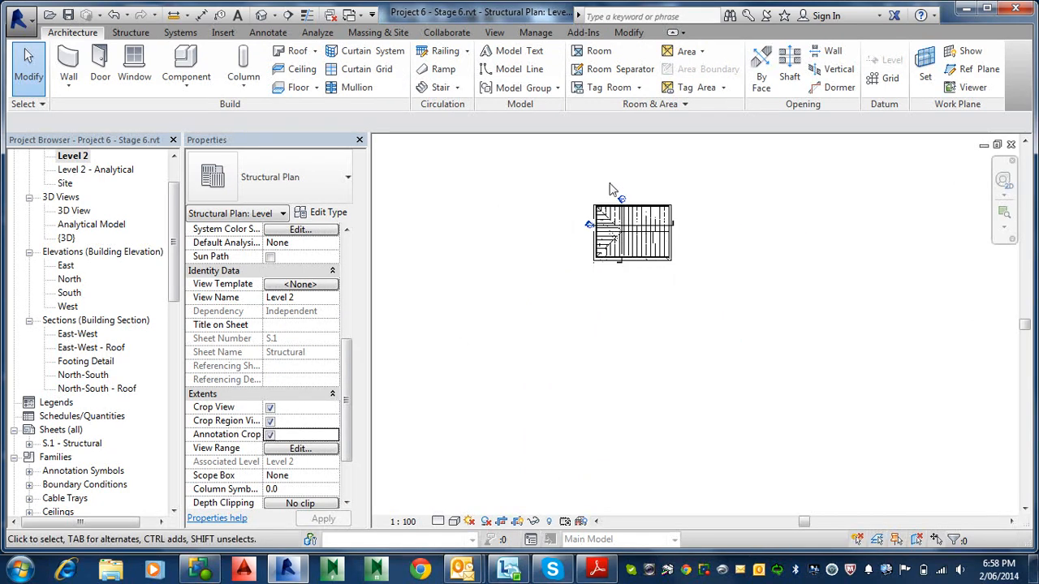
middle_drag(614, 190, 616, 301)
scroll(616, 294, down, 2)
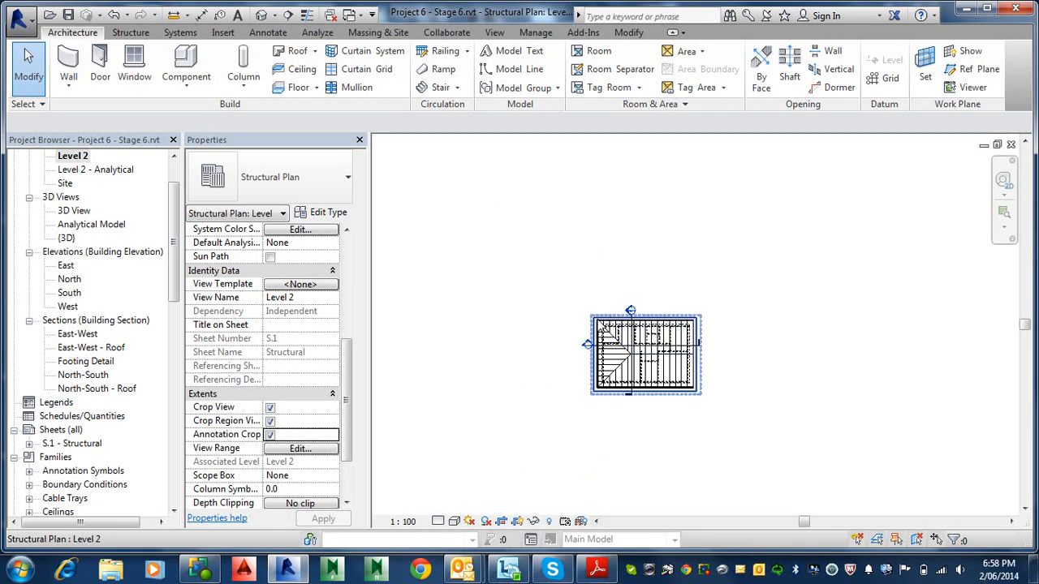
Replace the Level 2 viewport on sheet S.1 by deleting it and placing the Level 2 plan again above the Level 1 plan.
double_click(73, 443)
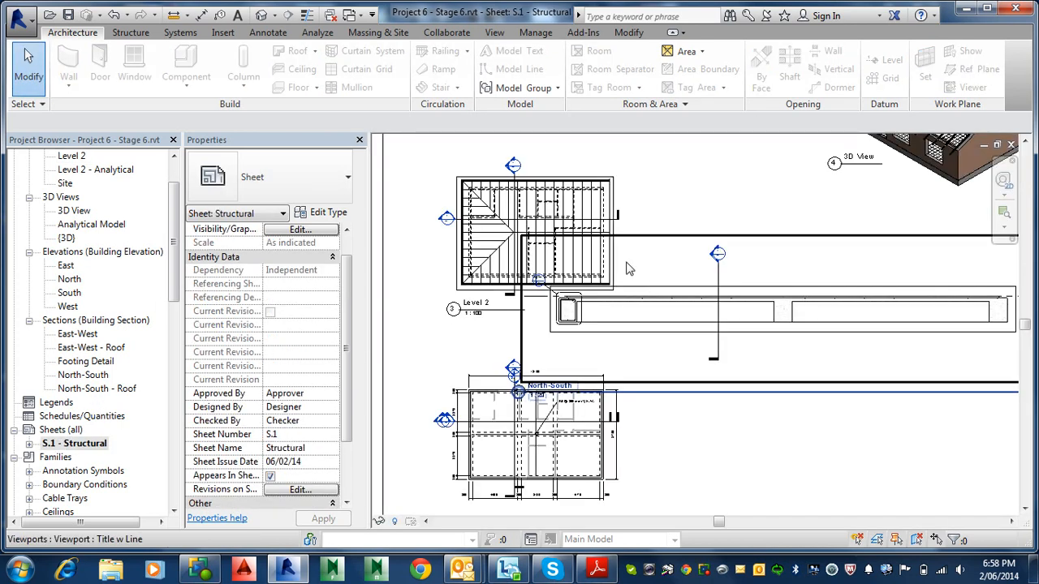
click(615, 151)
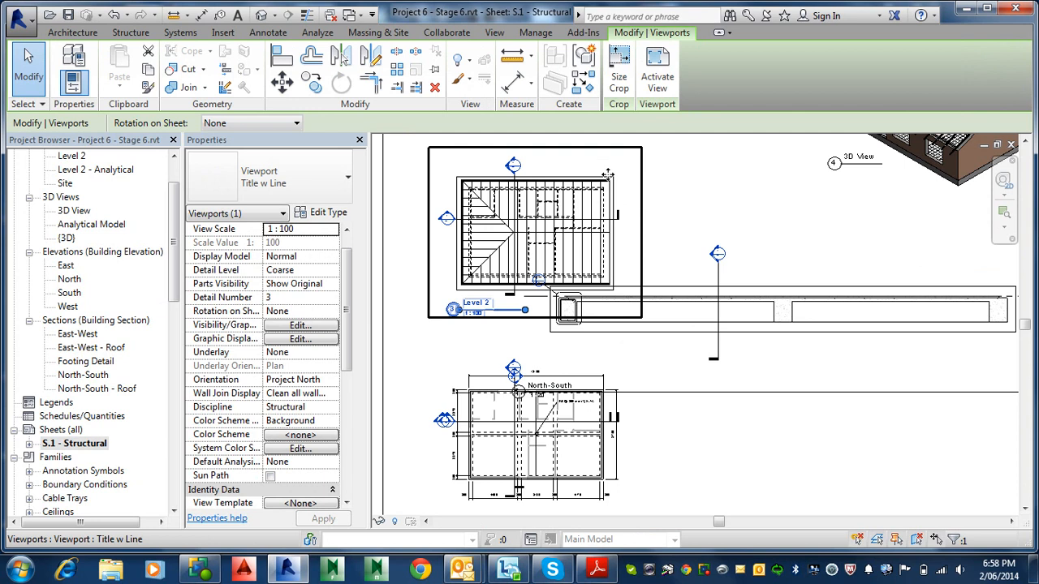
key(Delete)
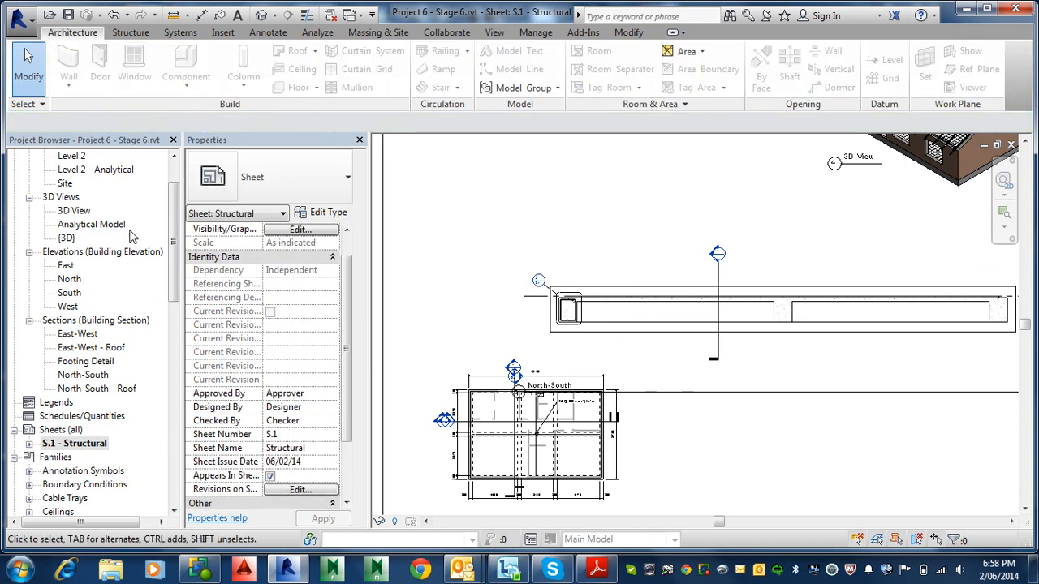
drag(71, 156, 500, 183)
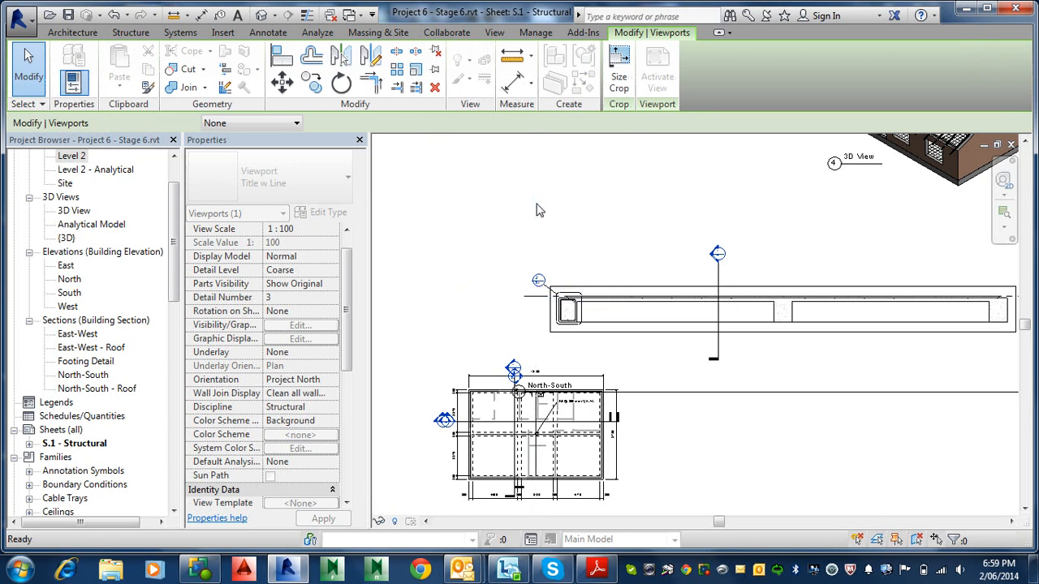
click(537, 208)
scroll(543, 253, down, 2)
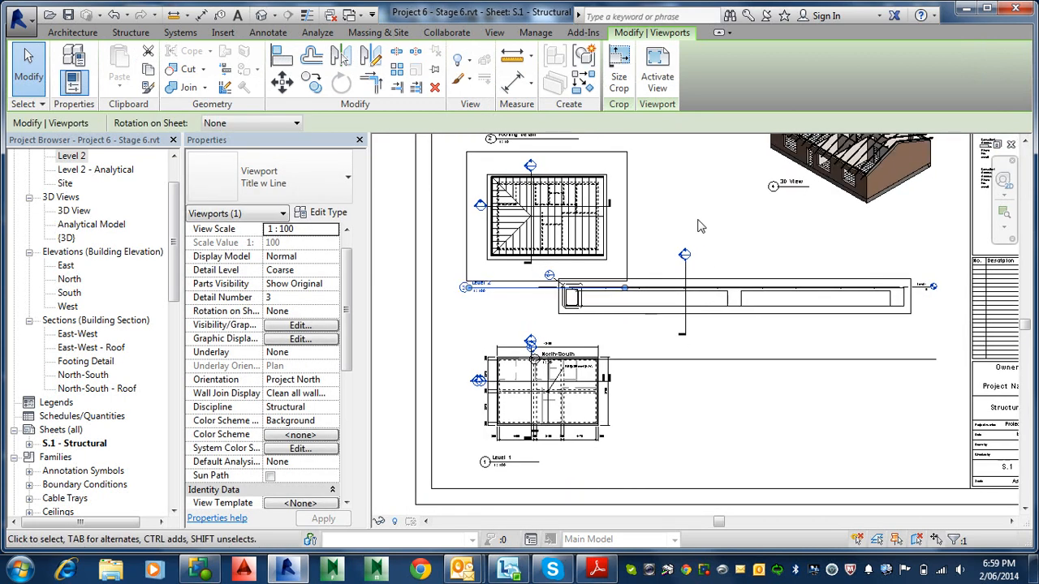
key(Escape)
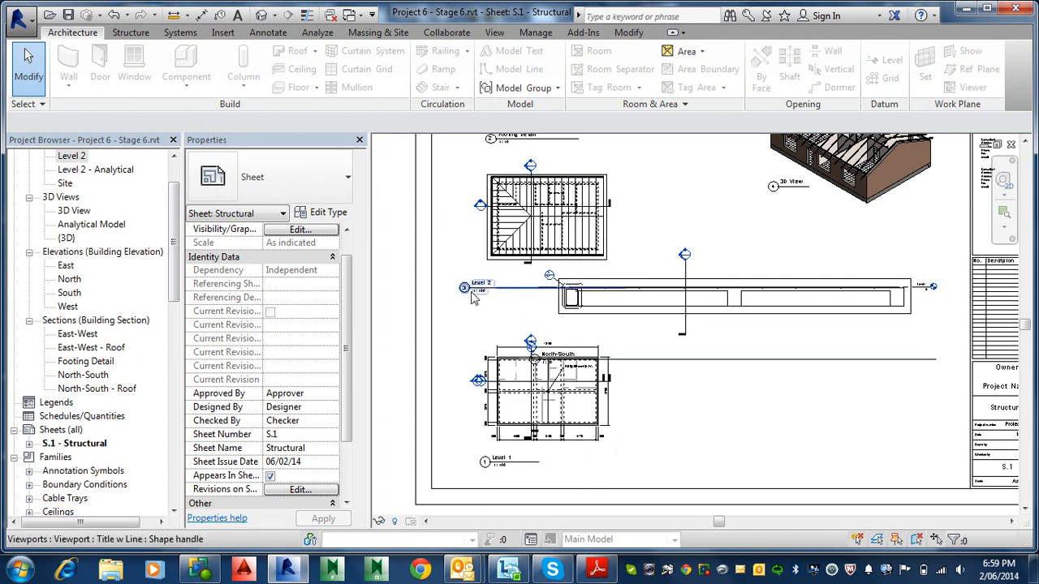
Place the Level 2 view title directly beneath its plan and shorten the title line.
click(523, 292)
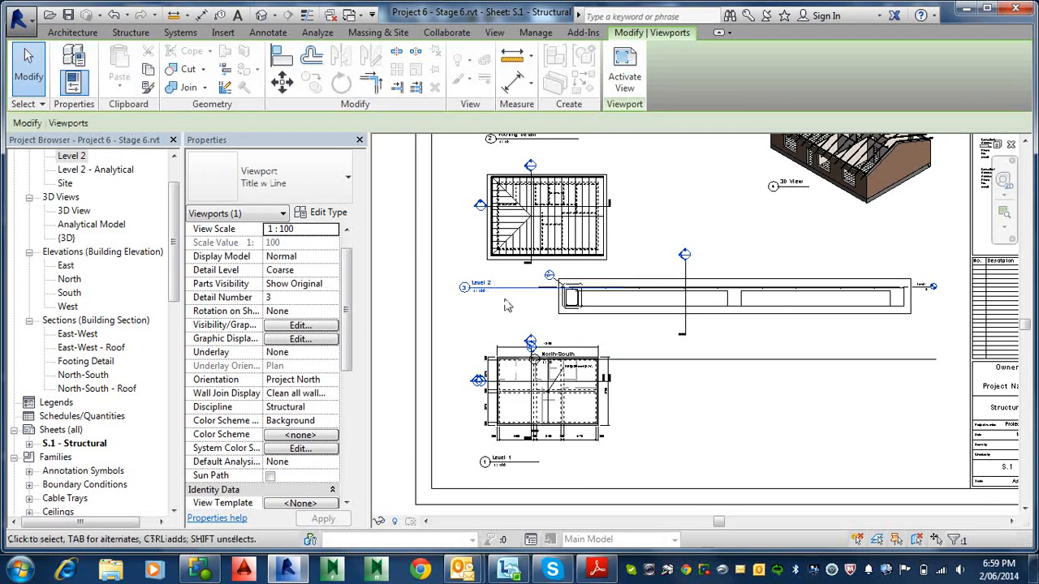
drag(505, 288, 540, 279)
scroll(657, 205, down, 3)
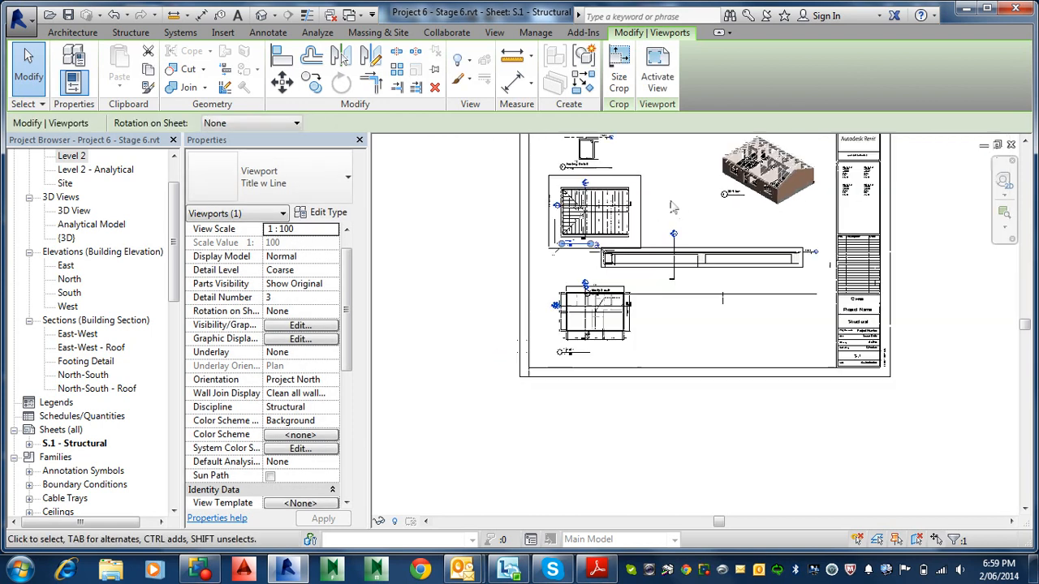
Shift the North-South section viewport slightly down and to the right, clear of the Level 2 plan.
middle_drag(668, 205, 643, 190)
click(698, 268)
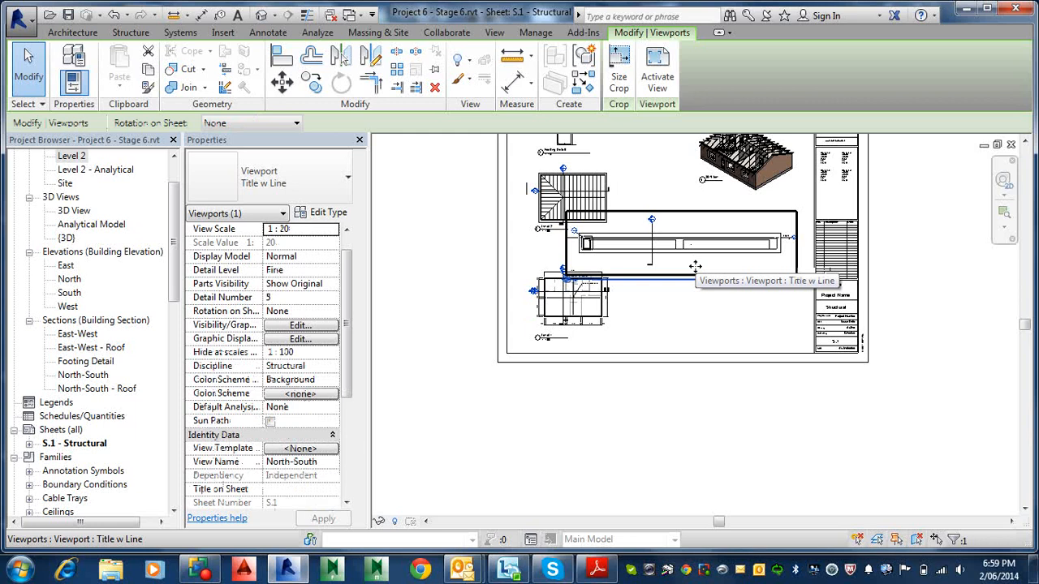
drag(702, 274, 702, 287)
click(534, 401)
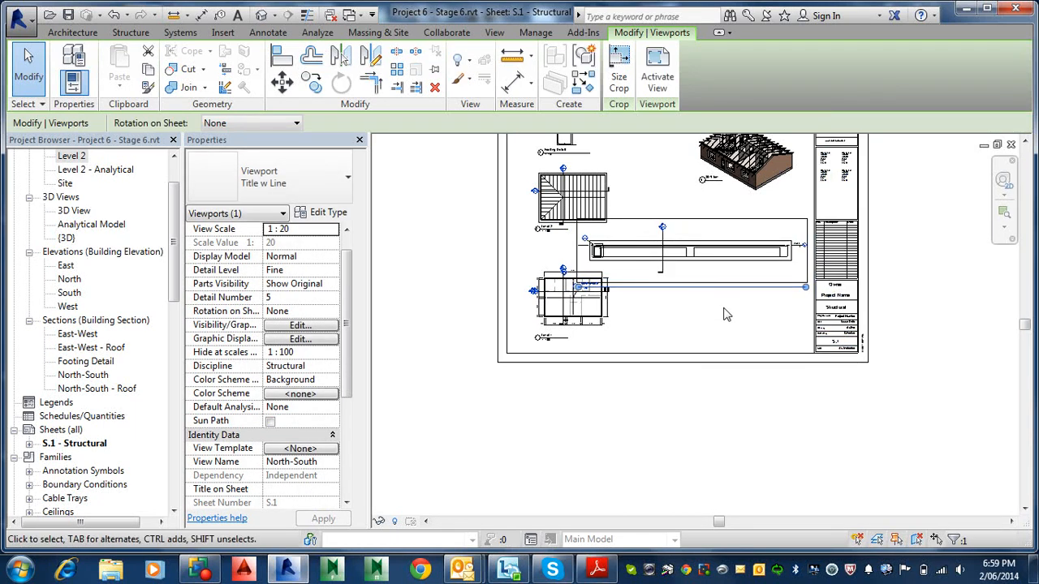
Move the North-South title directly under its section and shorten the title line to about the width of its text.
click(653, 288)
drag(653, 288, 749, 277)
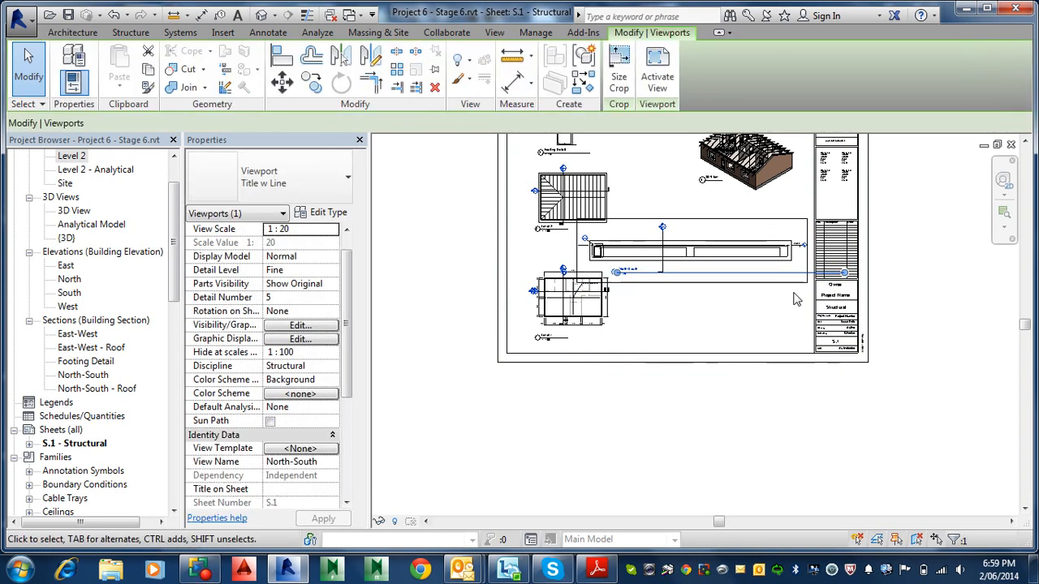
drag(844, 276, 656, 284)
click(677, 337)
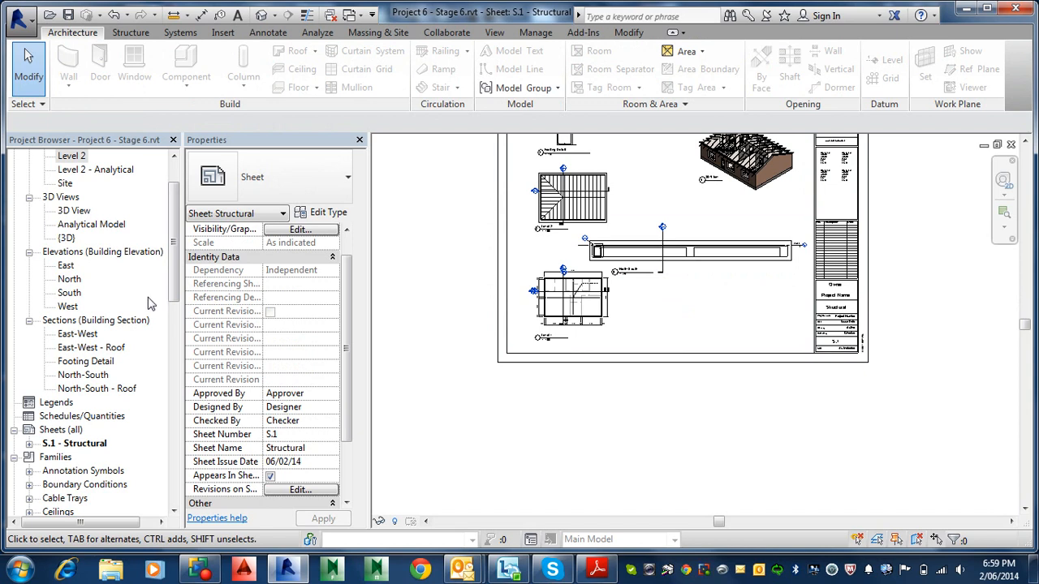
Open the North-South - Roof section and turn off its crop region visibility and annotation crop.
double_click(97, 390)
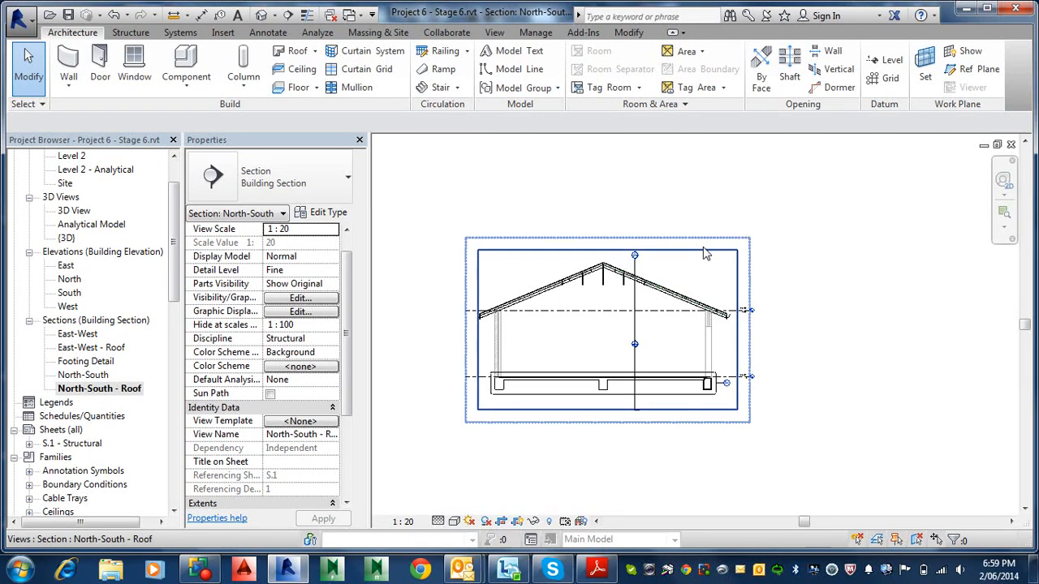
scroll(341, 387, down, 4)
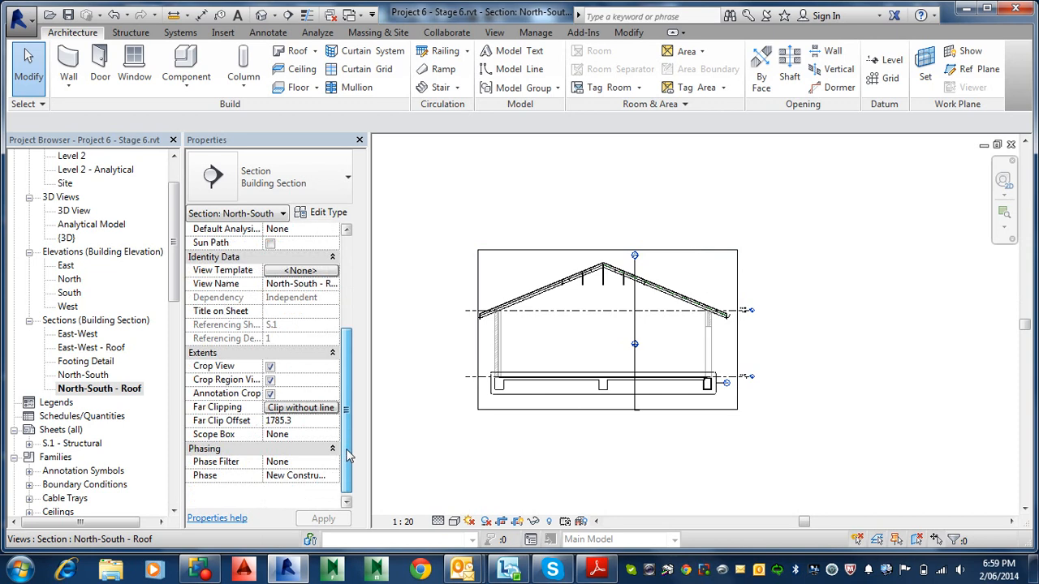
click(270, 379)
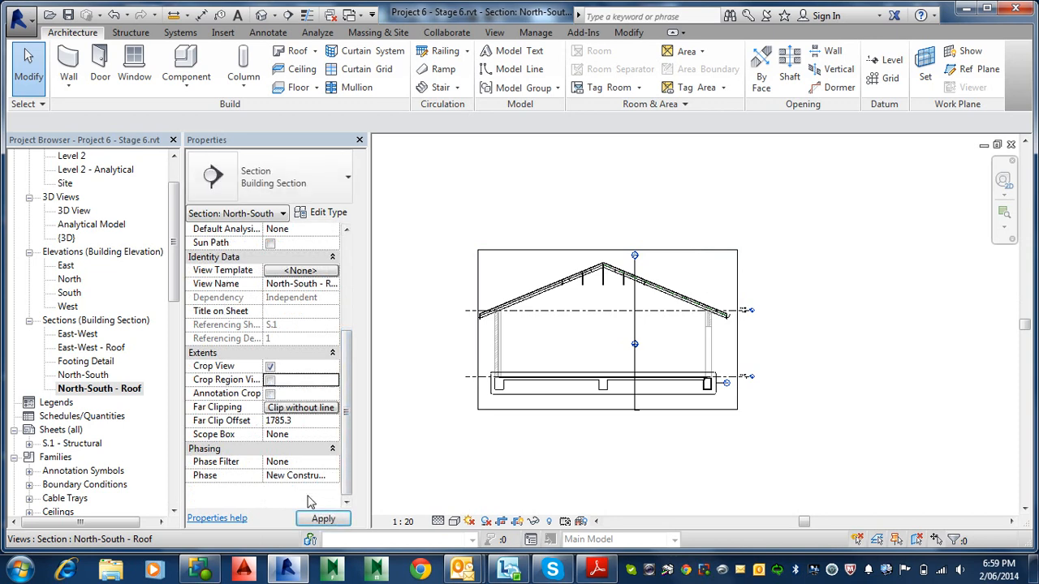
click(323, 517)
Return to sheet S.1 - Structural and place the North-South - Roof section in the lower right area of the sheet.
double_click(81, 443)
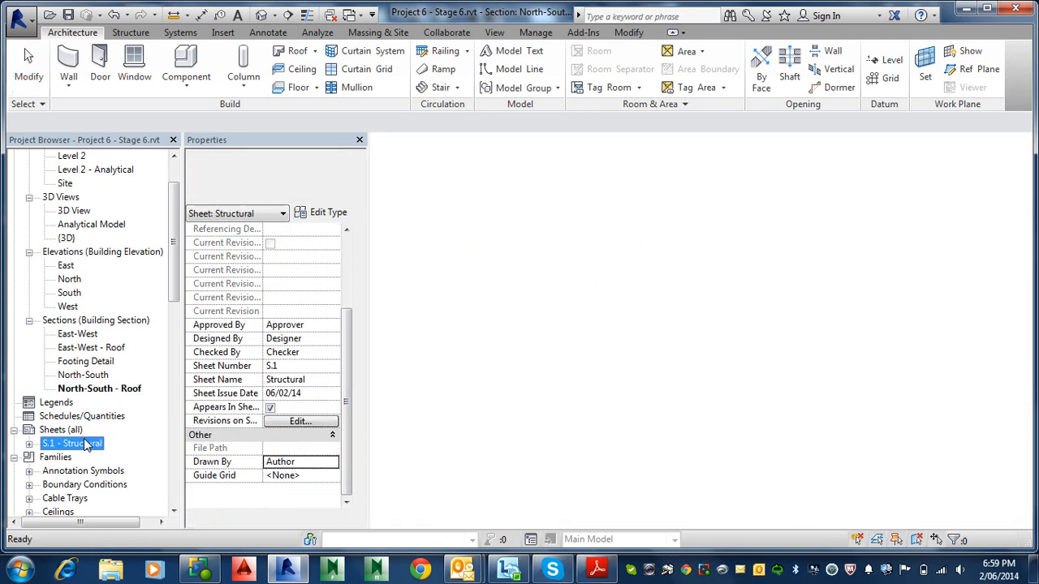
click(97, 389)
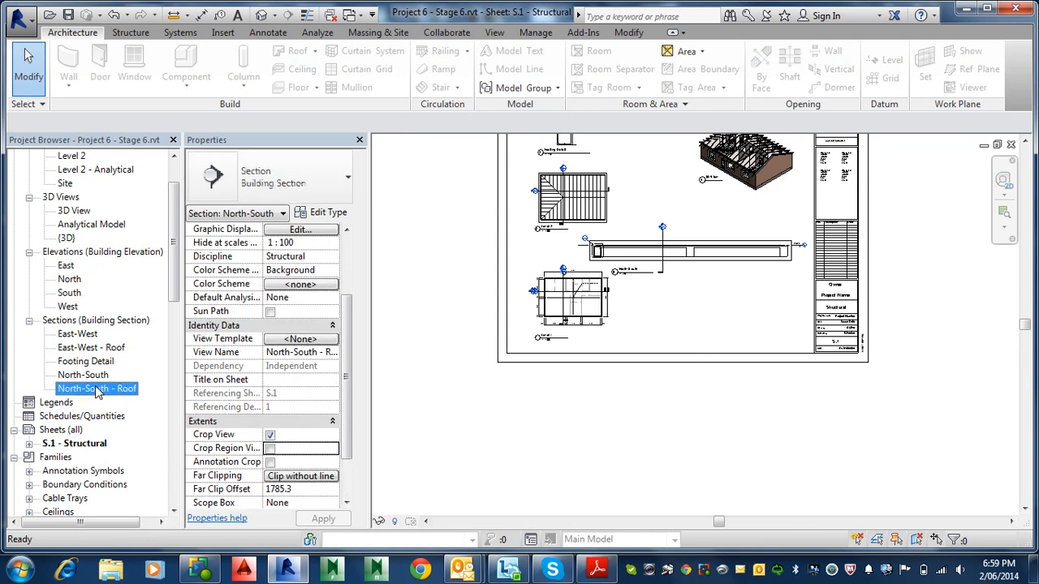
drag(585, 334, 722, 309)
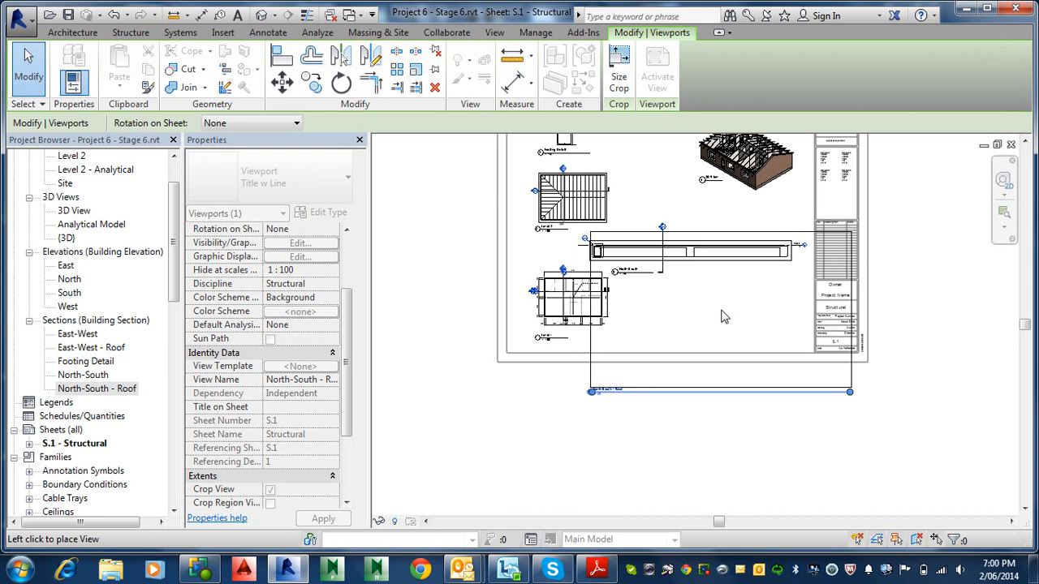
click(725, 317)
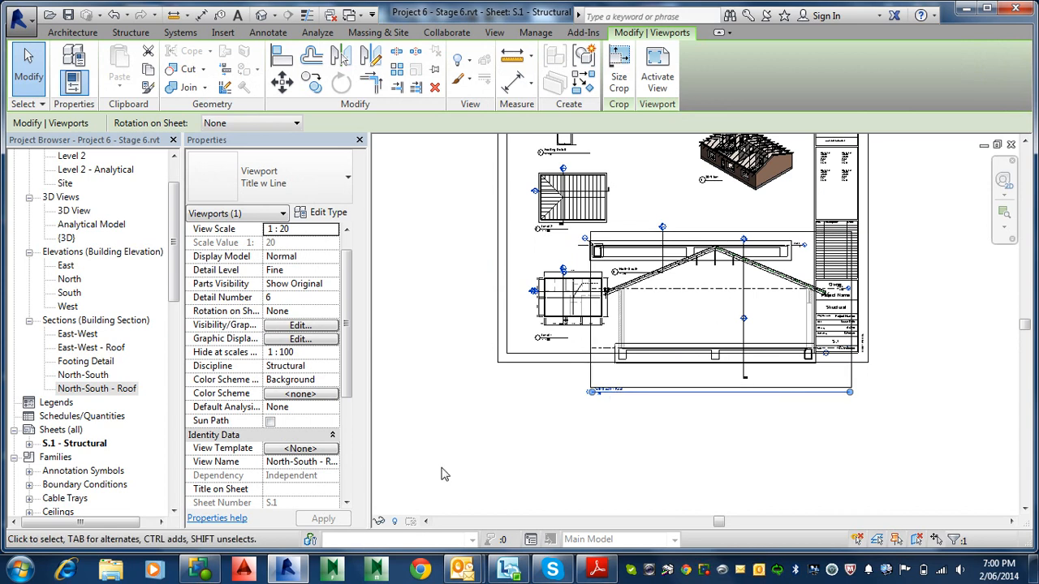
click(551, 413)
Open the North-South - Roof section and set its view scale to 1 : 50.
double_click(98, 389)
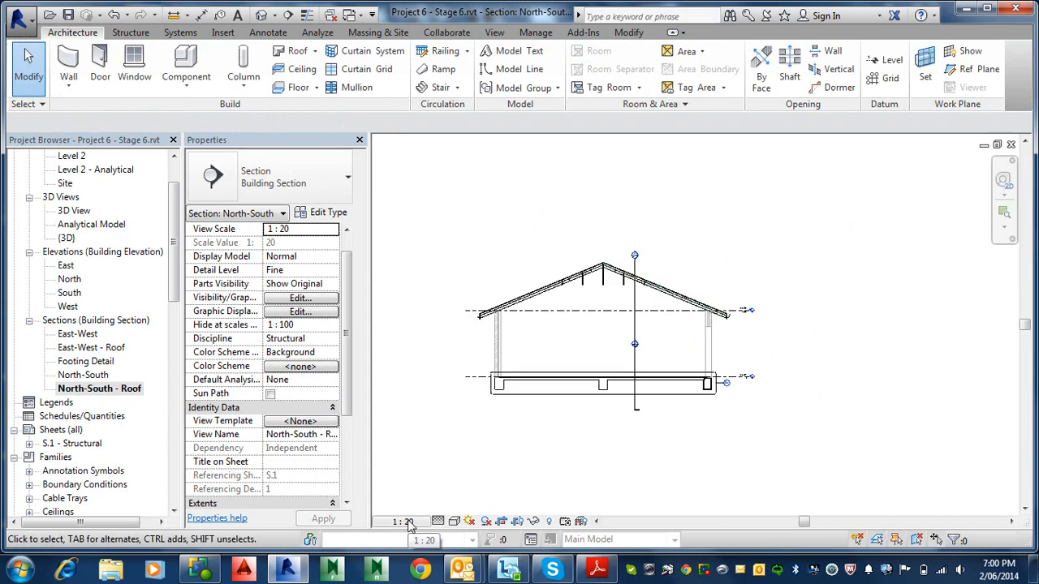
click(410, 524)
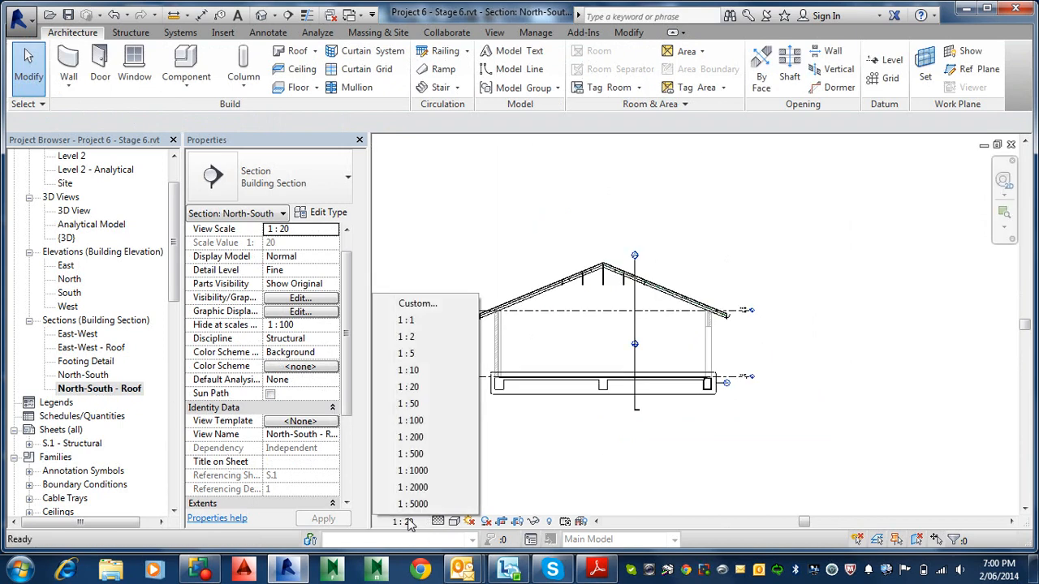
click(426, 406)
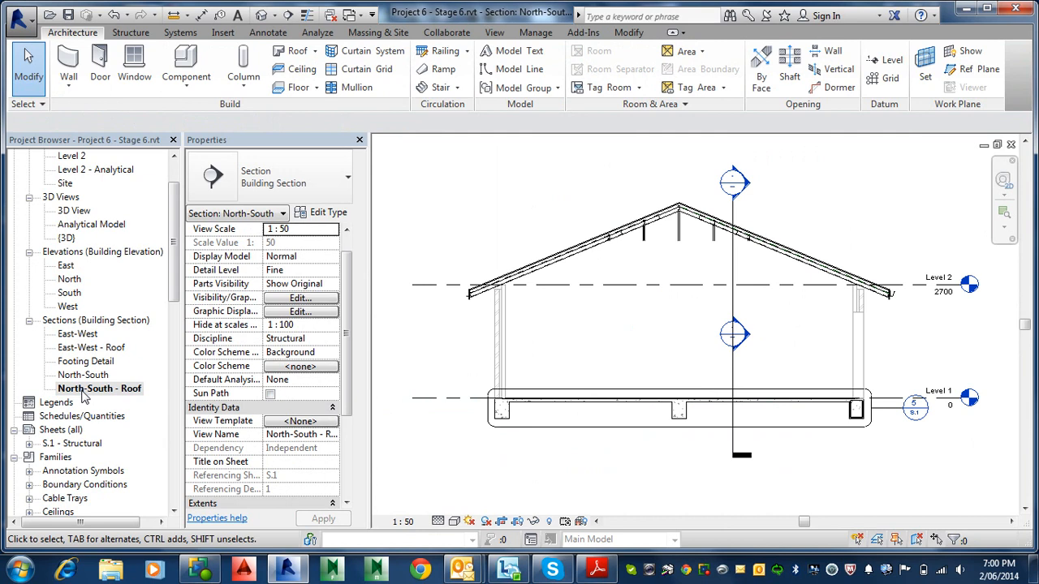
Return to sheet S.1 - Structural and place the 1 : 50 North-South - Roof section below the North-South section, beside the title block.
double_click(85, 444)
click(98, 388)
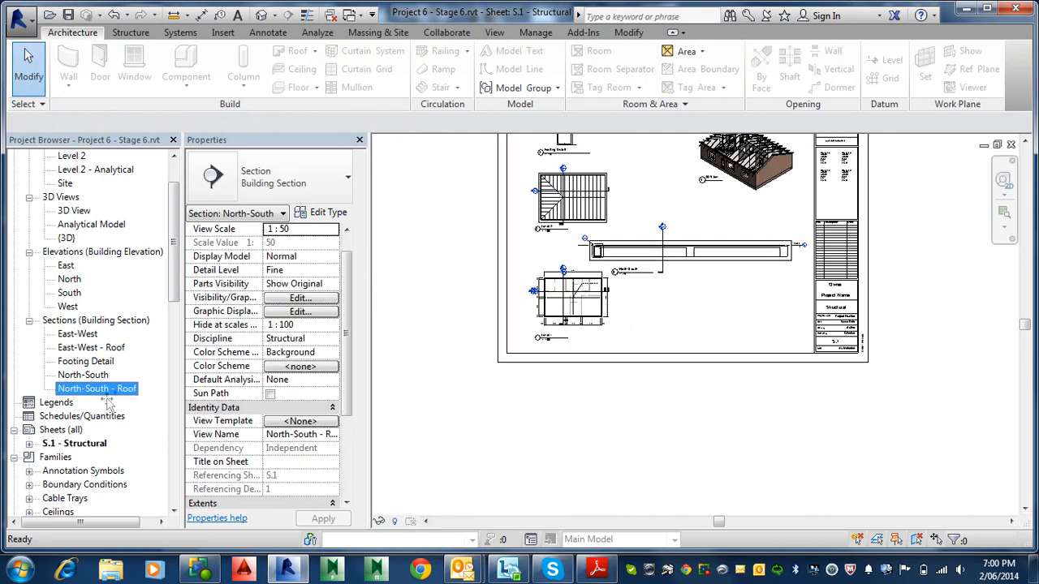
drag(602, 357, 718, 326)
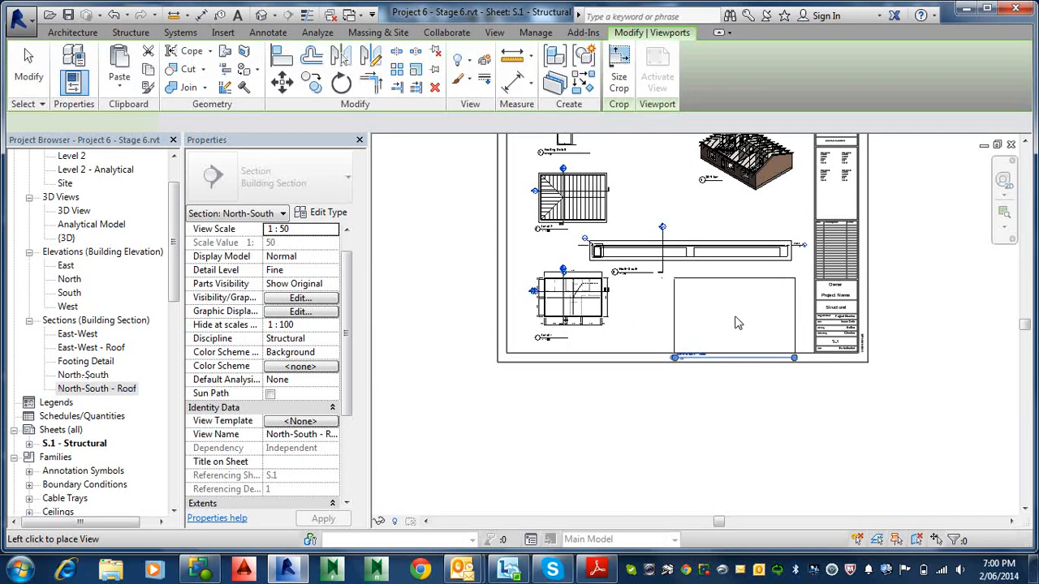
click(740, 316)
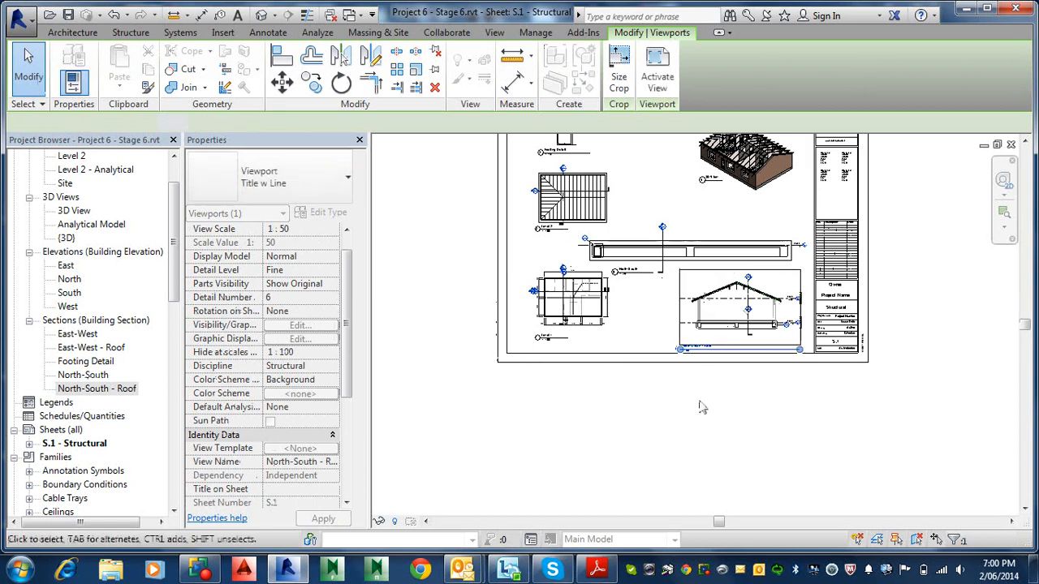
click(705, 443)
Check the placed roof section on the sheet, then open the North-South - Roof section view.
scroll(760, 369, up, 4)
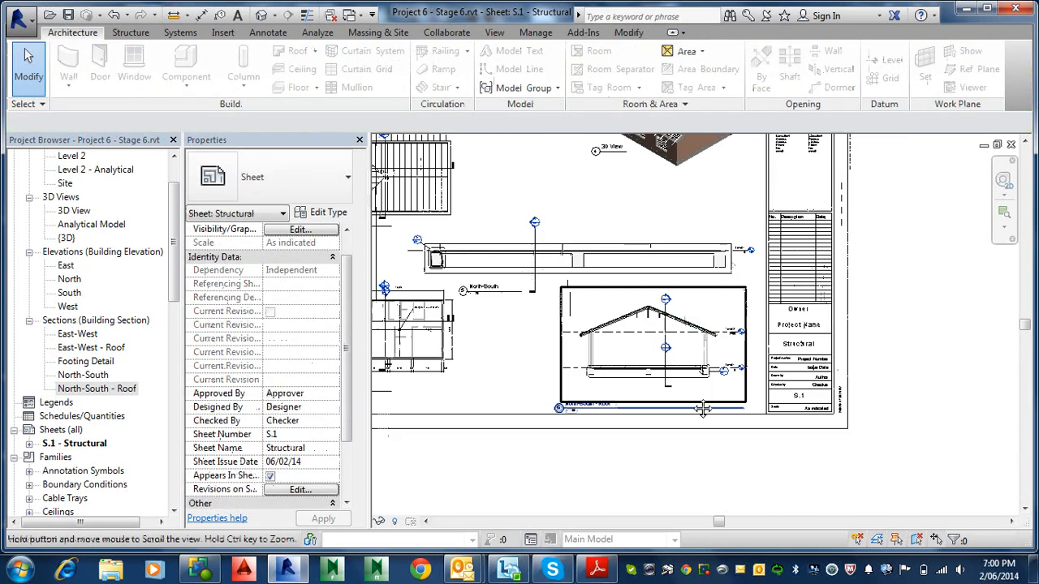
scroll(699, 399, up, 3)
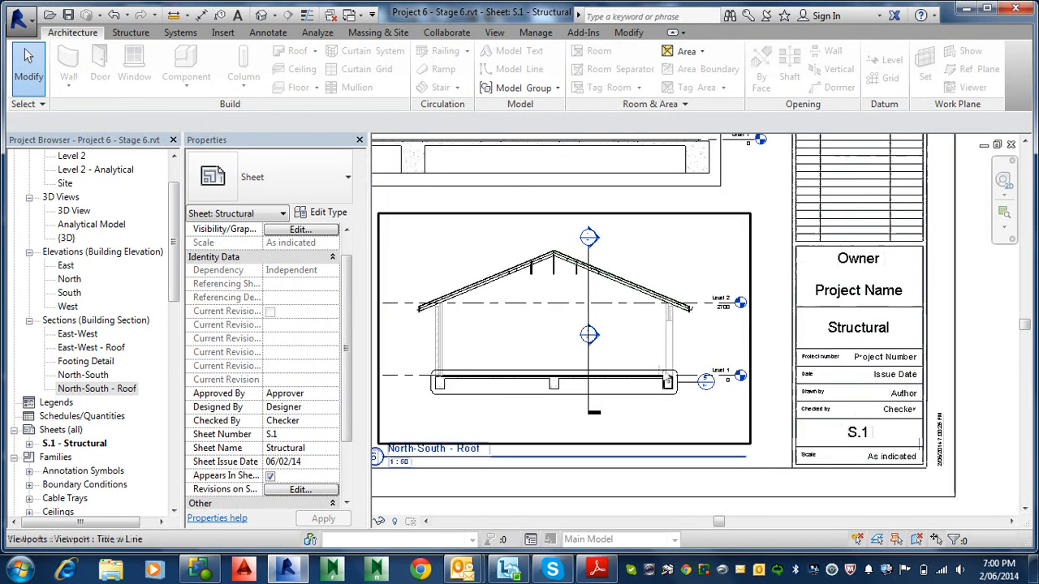
middle_drag(586, 351, 686, 384)
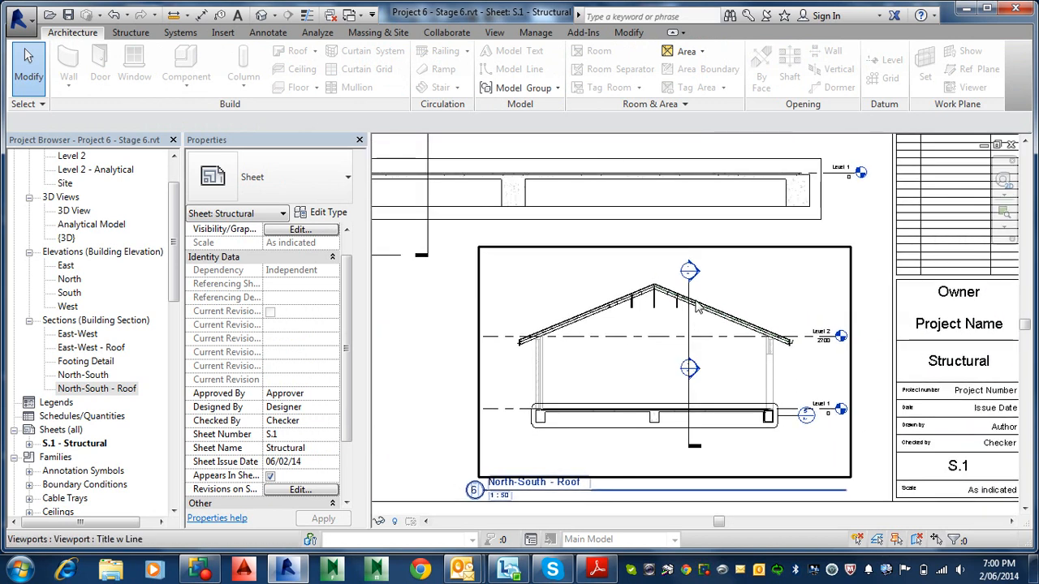
middle_drag(680, 374, 734, 396)
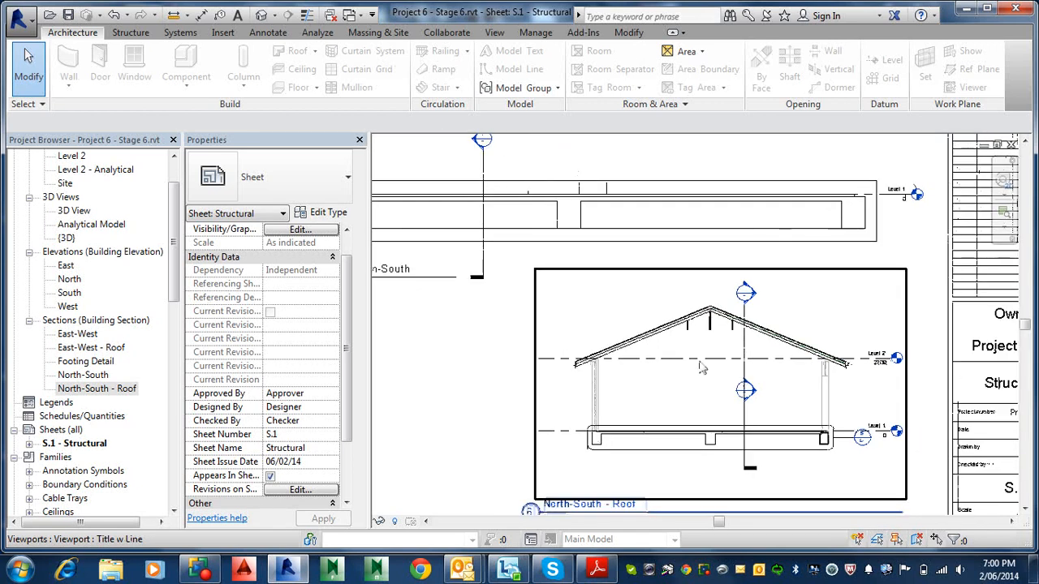
scroll(702, 368, down, 1)
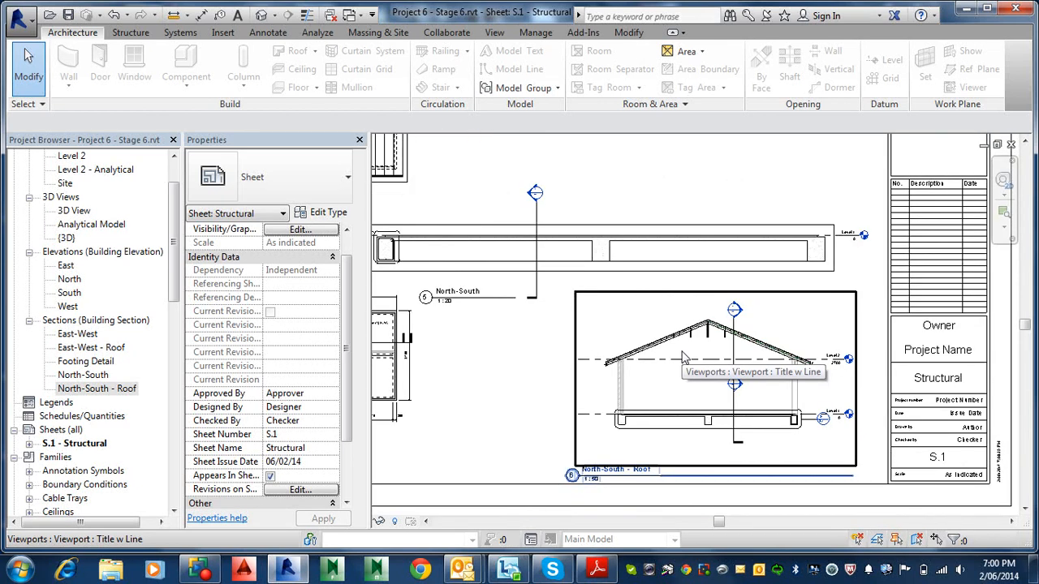
middle_drag(681, 357, 744, 451)
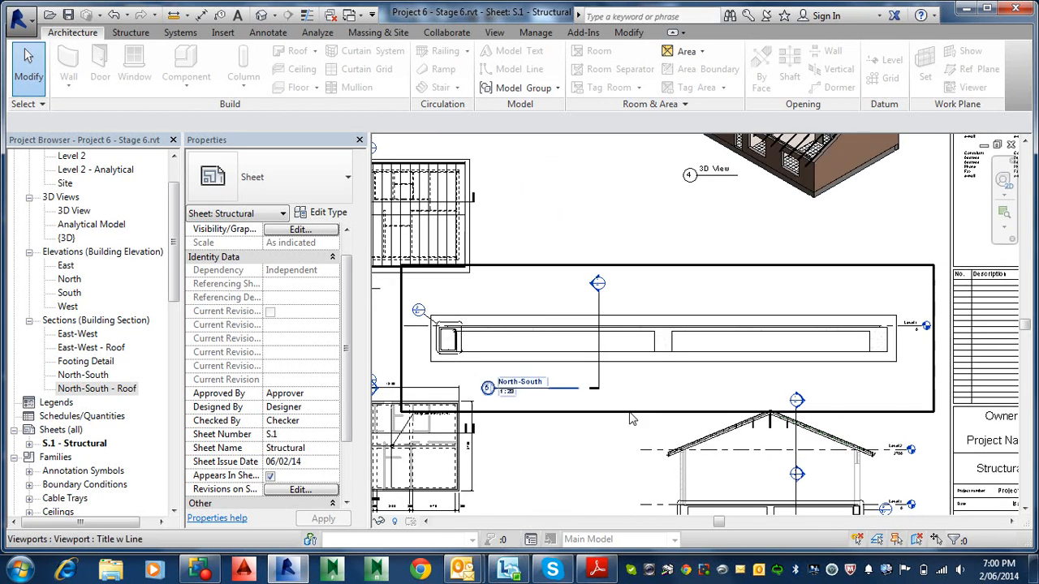
click(94, 390)
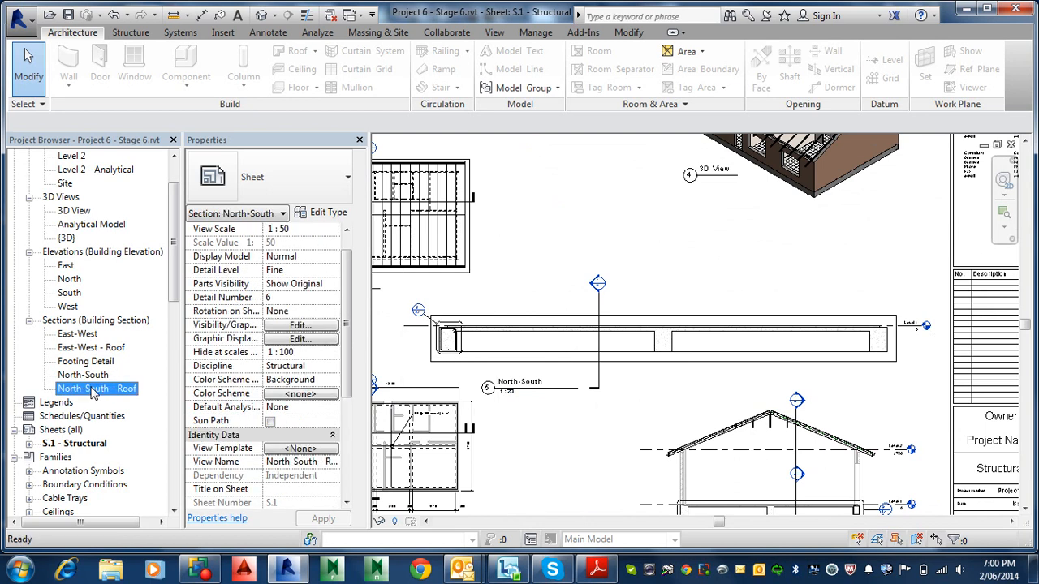
double_click(93, 389)
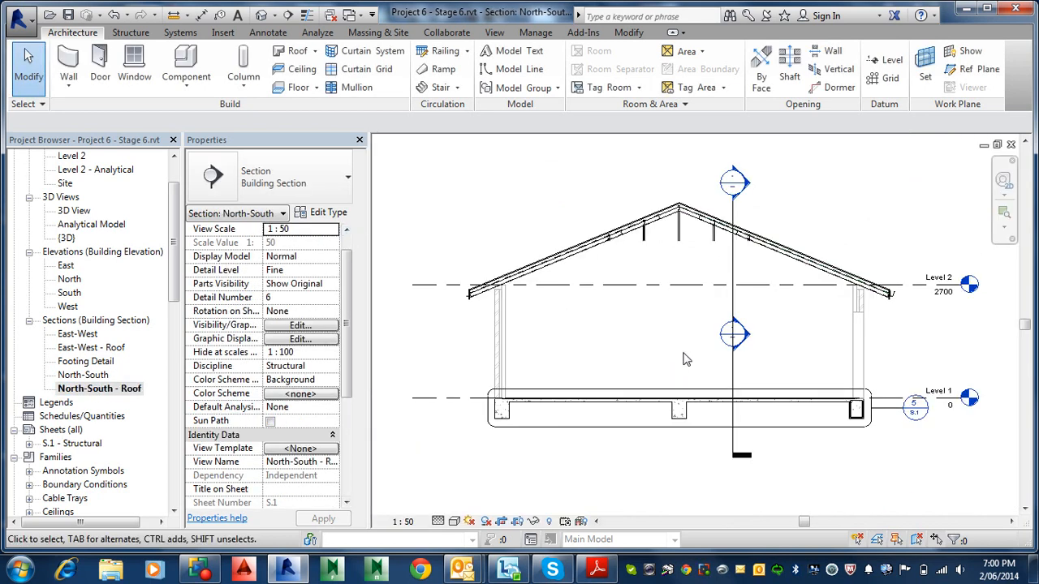
Examine the annotation category visibility of the linked House Design - Architectural-A.rvt in this section, including Levels and the entries under S.
key(v)
key(g)
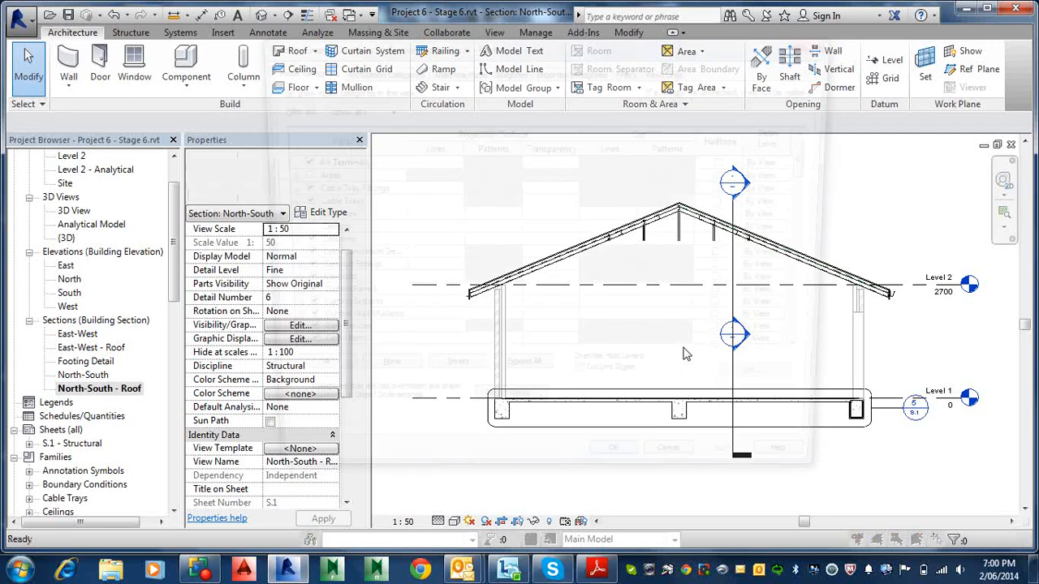
click(669, 70)
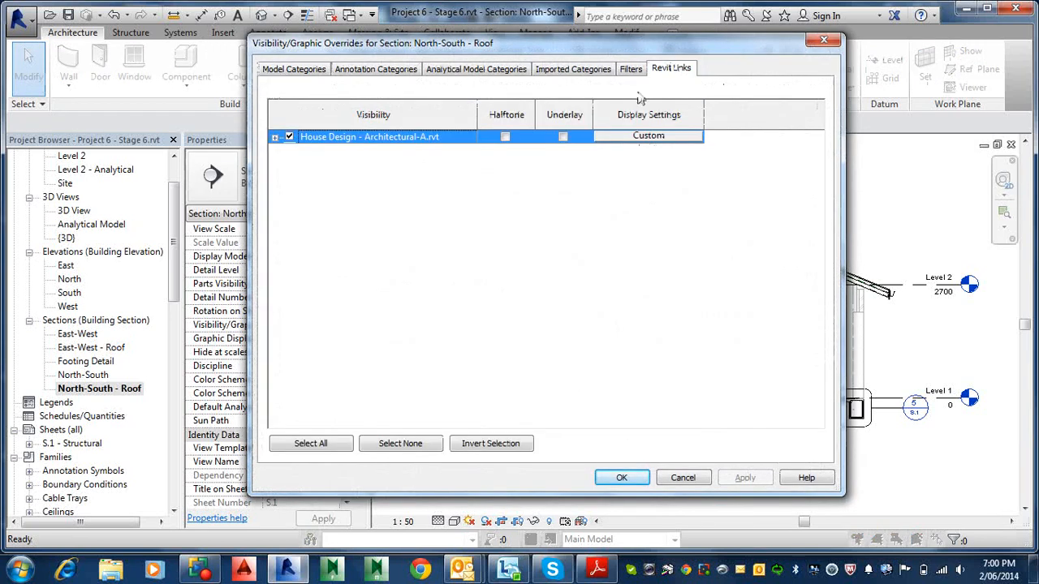
click(626, 142)
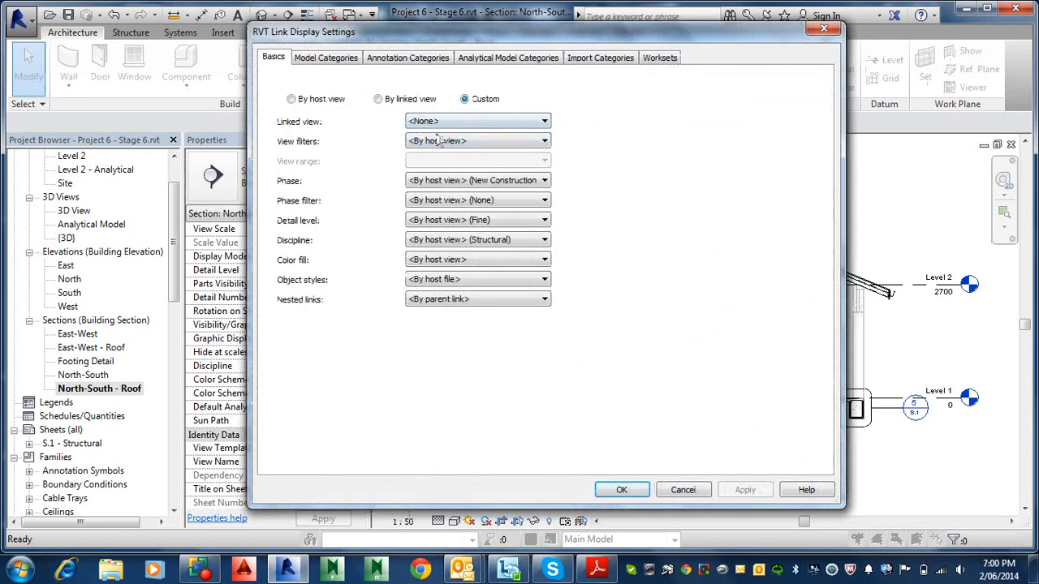
click(379, 64)
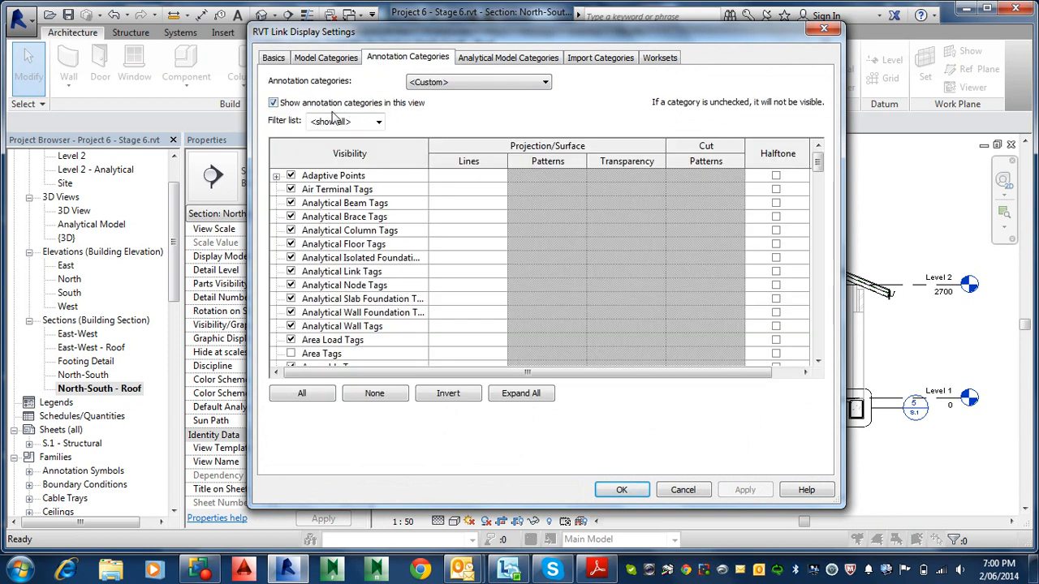
click(315, 259)
key(l)
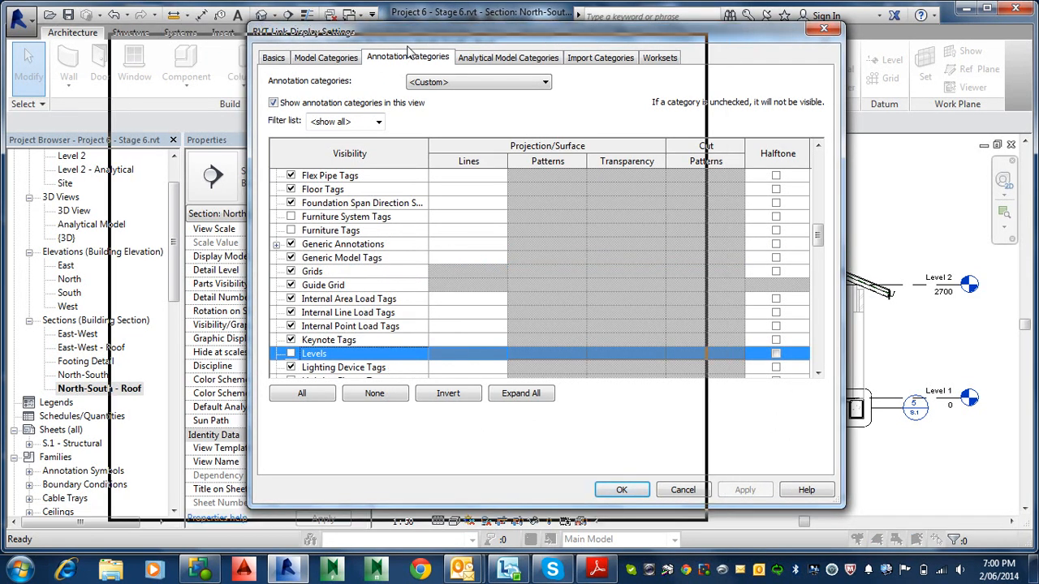
drag(546, 39, 443, 51)
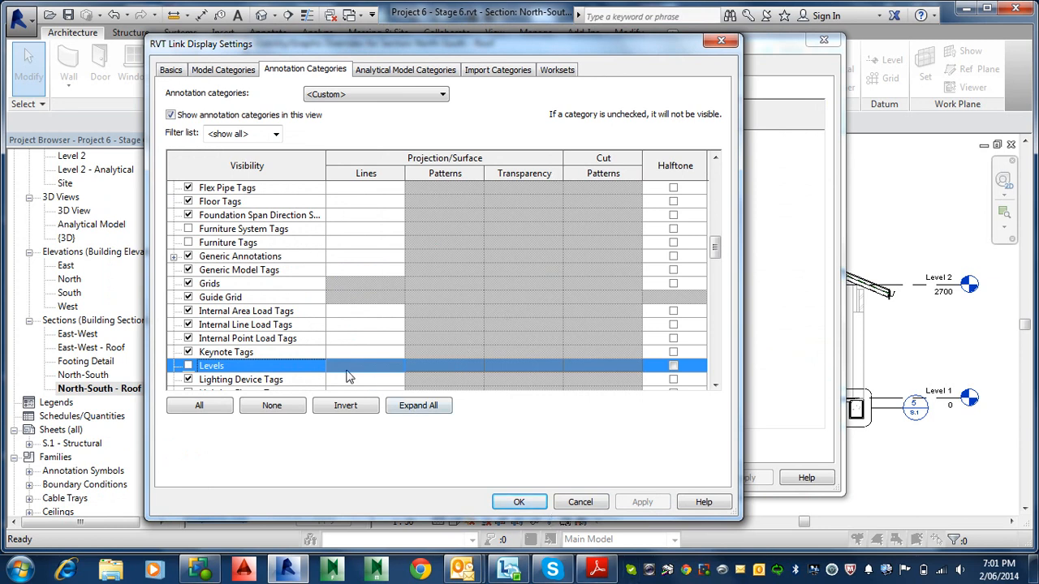
key(s)
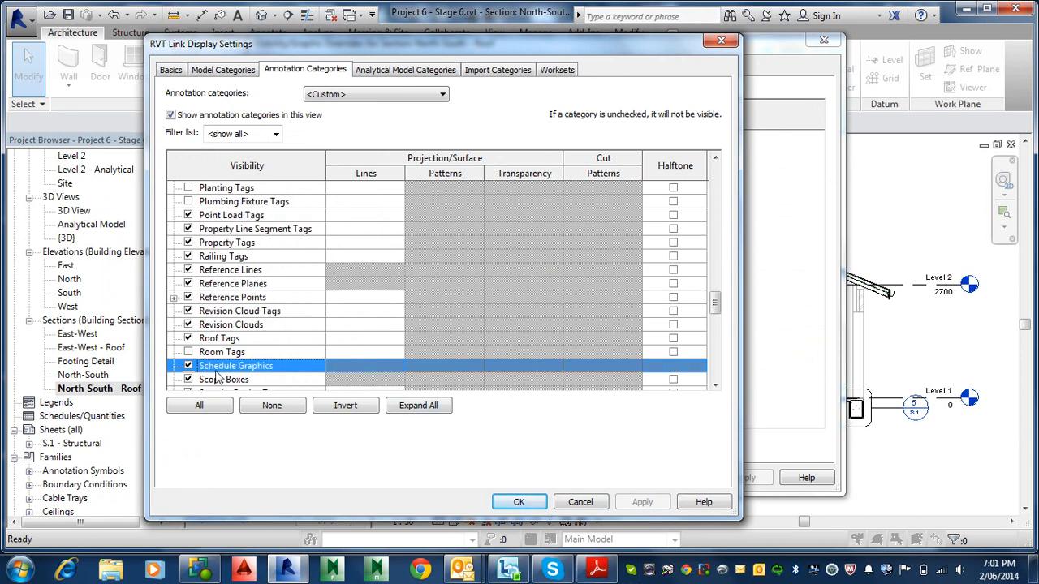
scroll(217, 378, down, 1)
scroll(218, 378, down, 2)
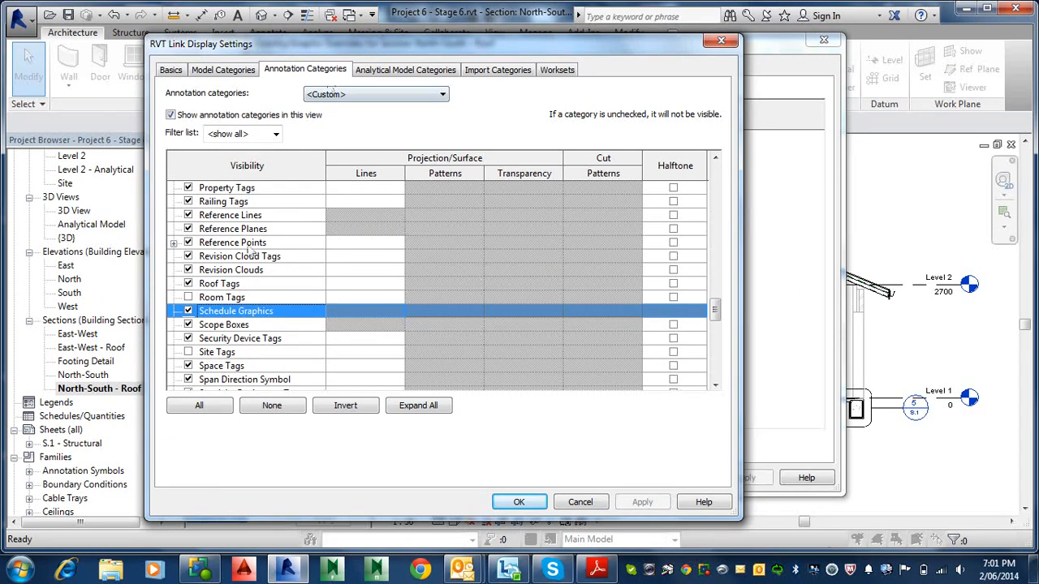
scroll(233, 345, down, 1)
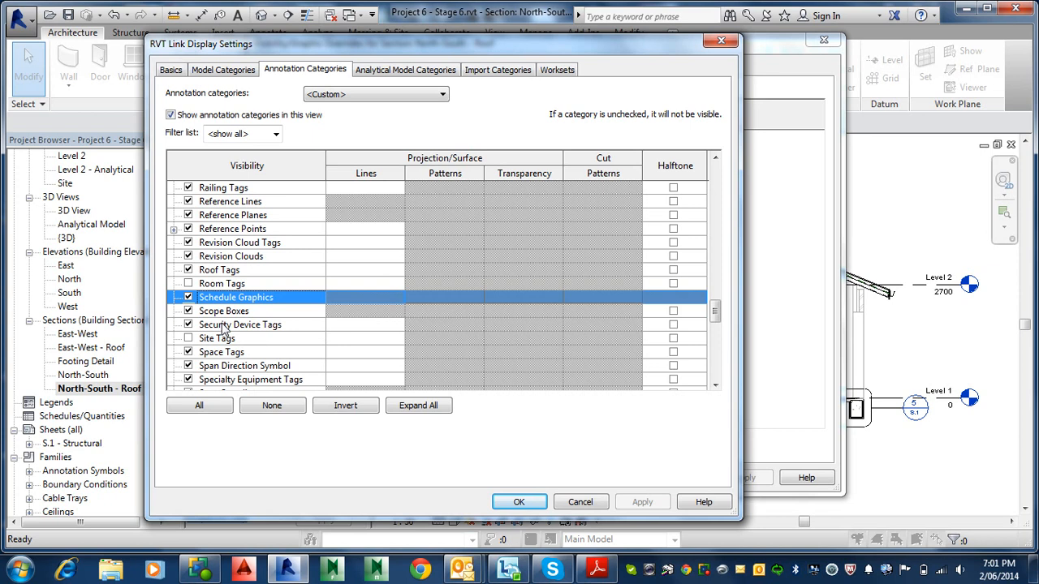
scroll(256, 345, up, 2)
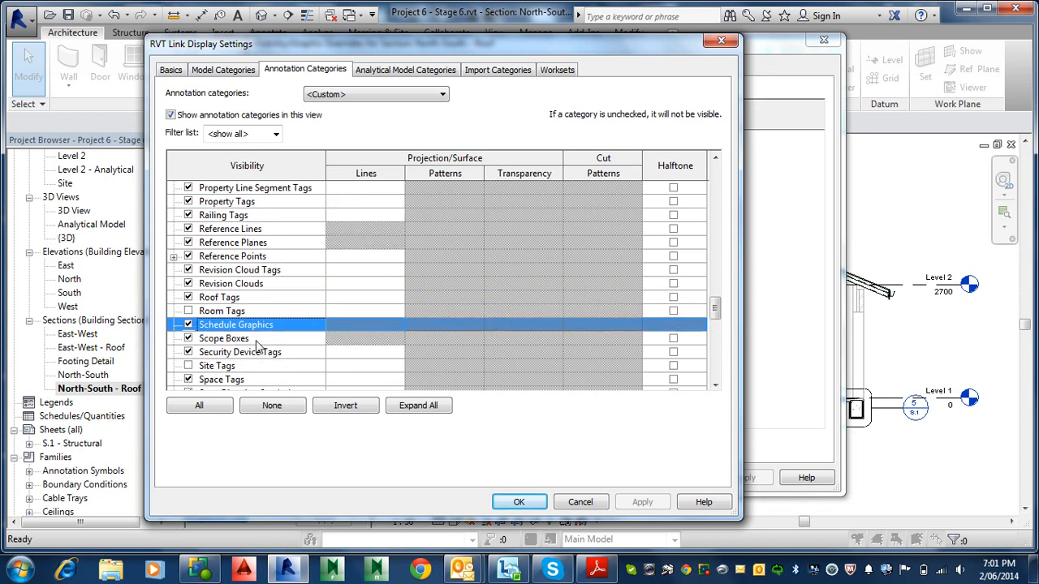
scroll(247, 332, up, 1)
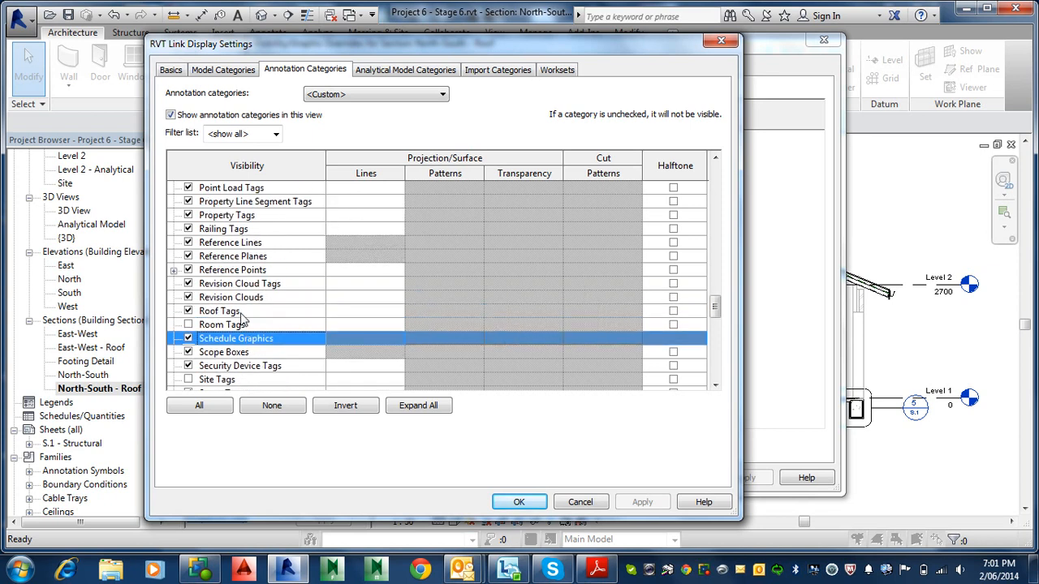
scroll(241, 318, up, 3)
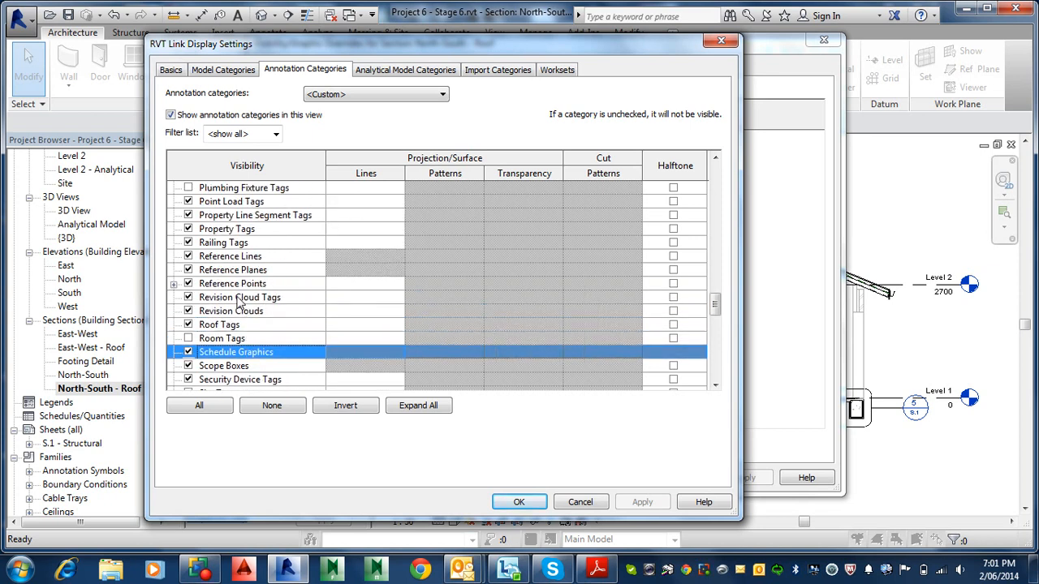
click(580, 502)
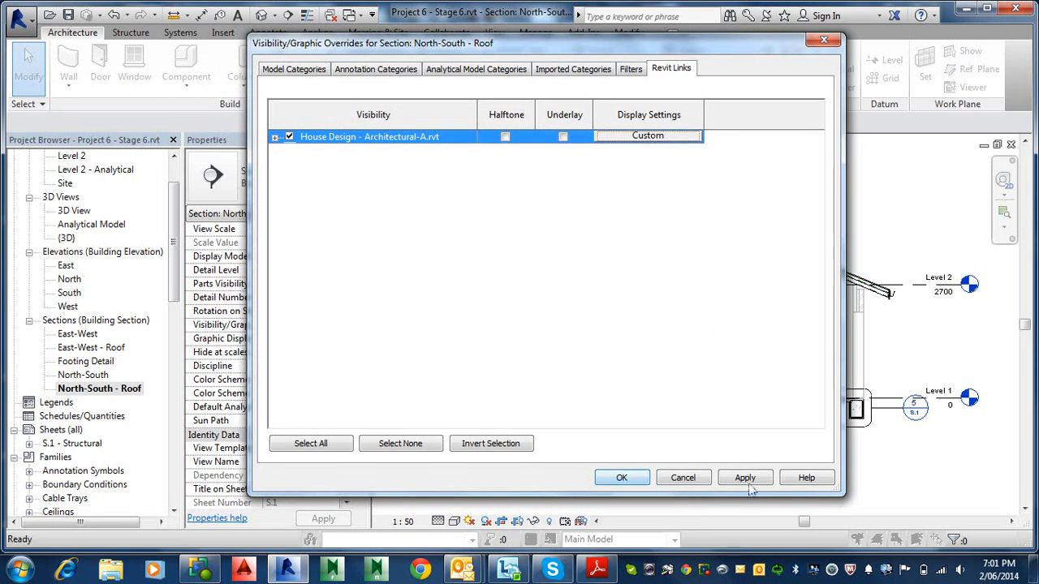
click(703, 479)
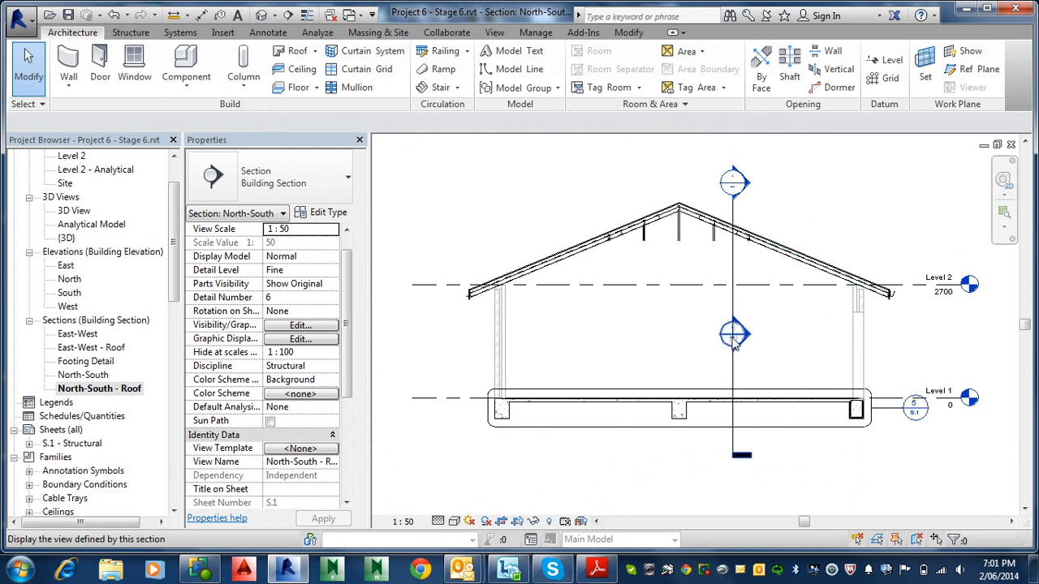
Select all section and callout marks visible in the North-South - Roof section and hide these elements in the view.
click(730, 381)
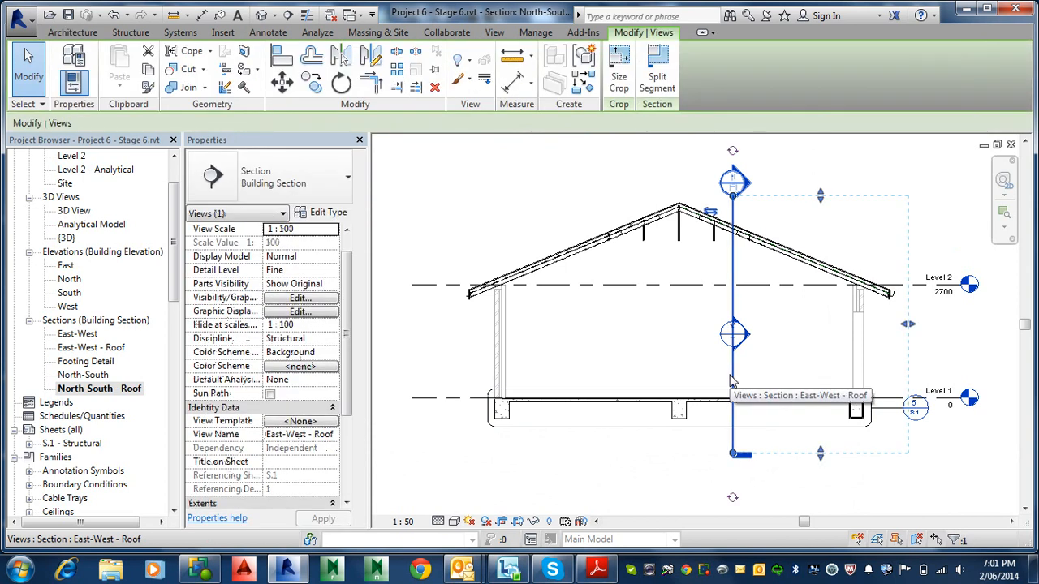
right_click(731, 382)
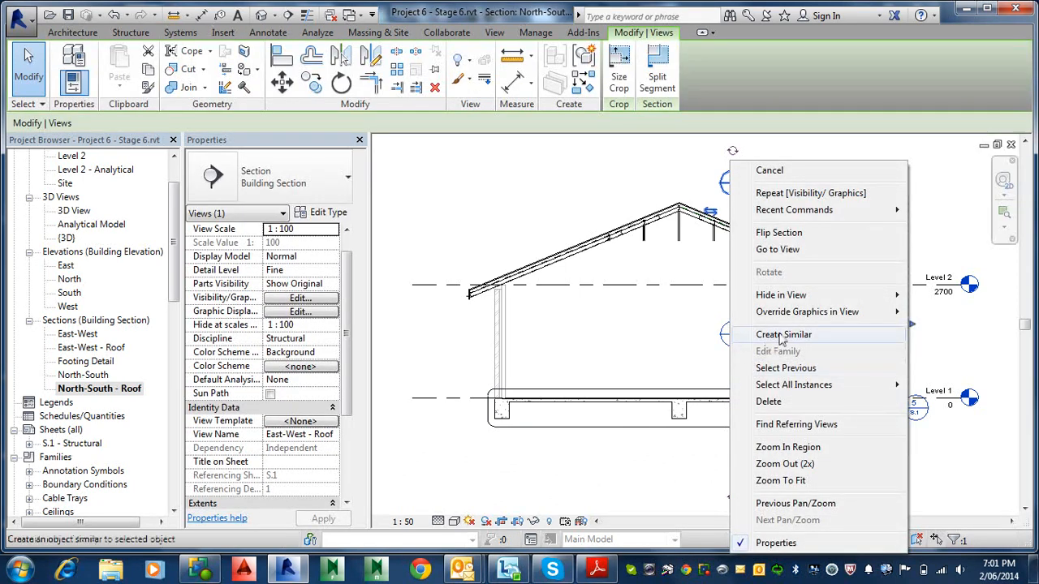
mouse_move(789, 386)
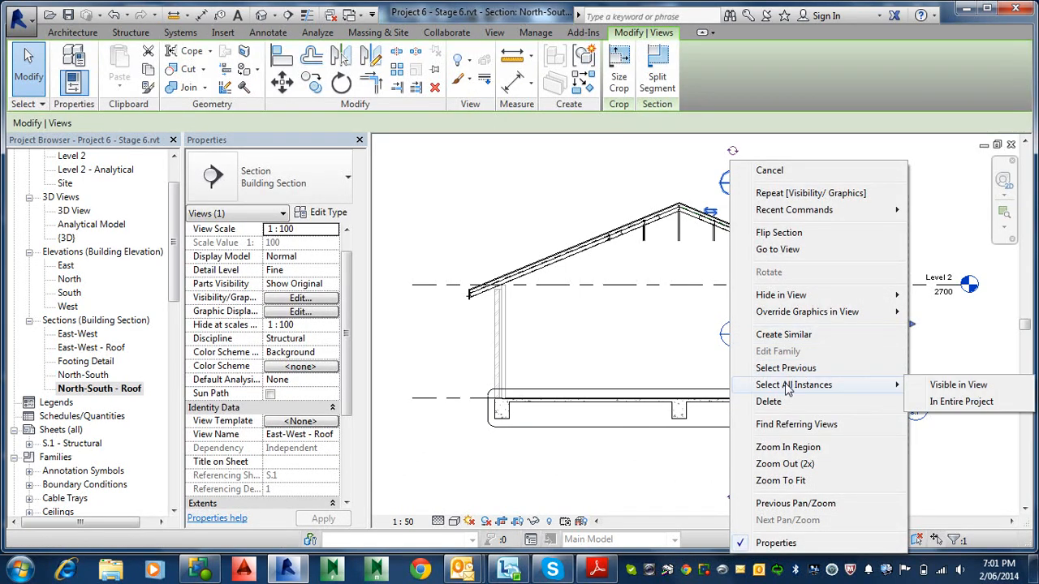
click(947, 386)
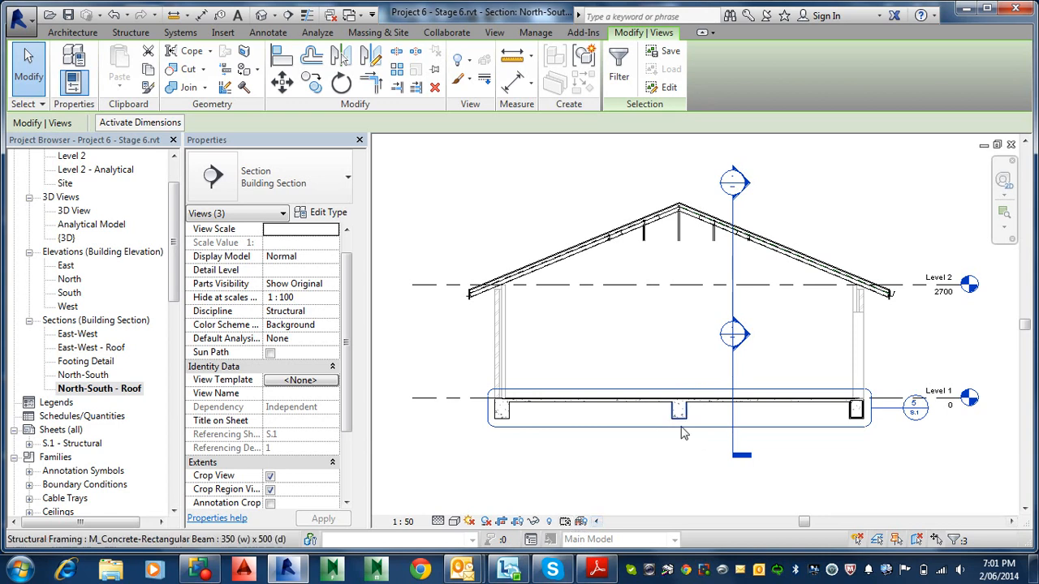
right_click(731, 379)
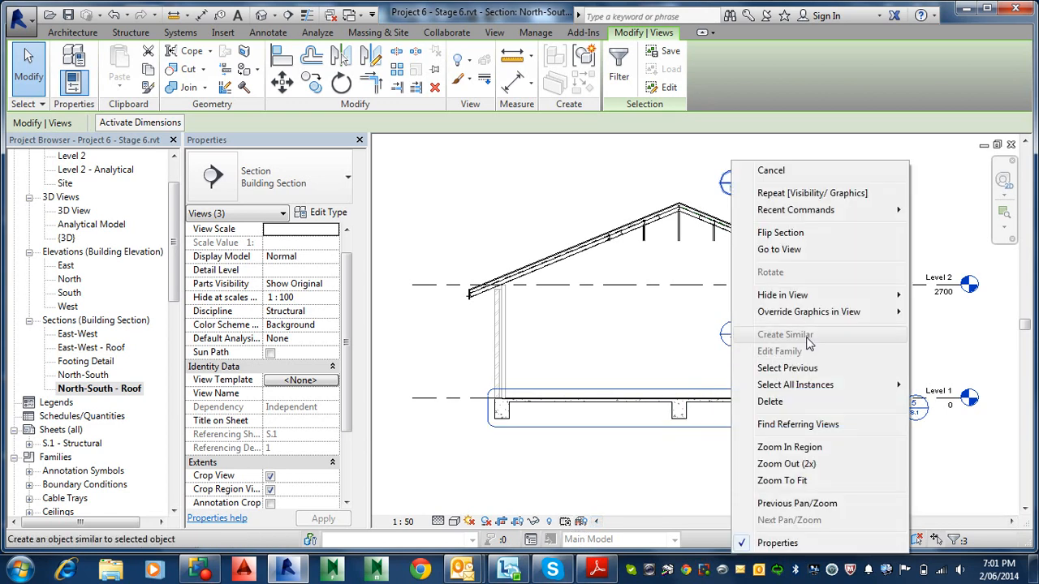
mouse_move(838, 299)
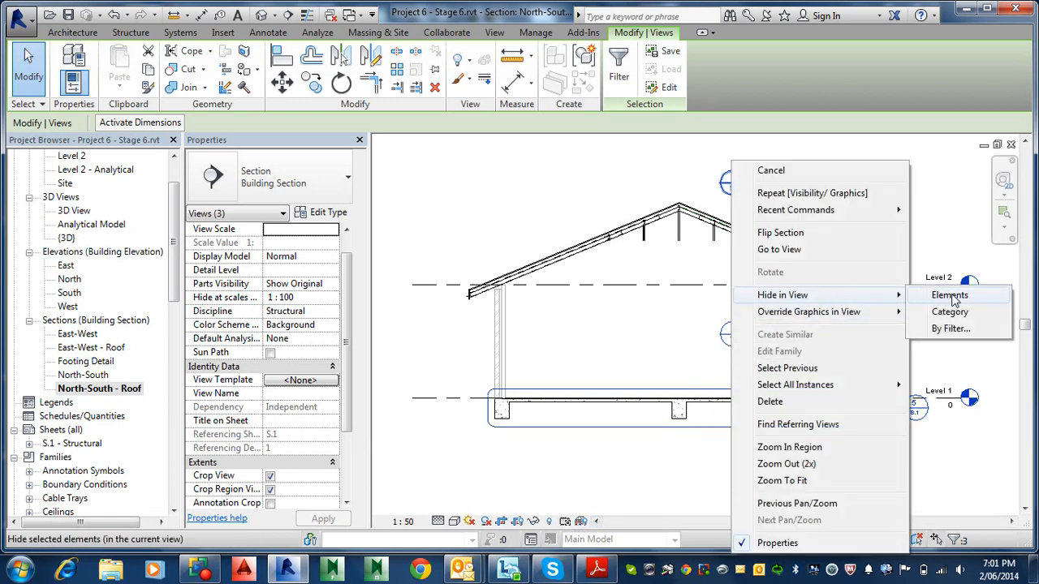
click(950, 296)
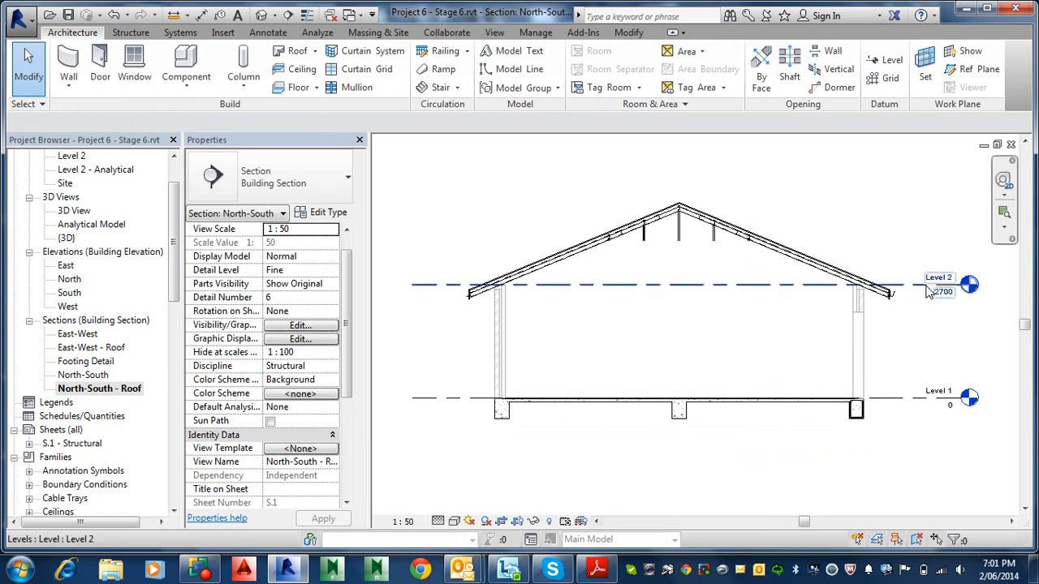
Shorten the Level 1 and Level 2 lines at both ends so they finish just beyond the roof eaves.
click(929, 290)
mouse_move(947, 284)
mouse_down()
mouse_move(925, 287)
mouse_move(937, 286)
mouse_up()
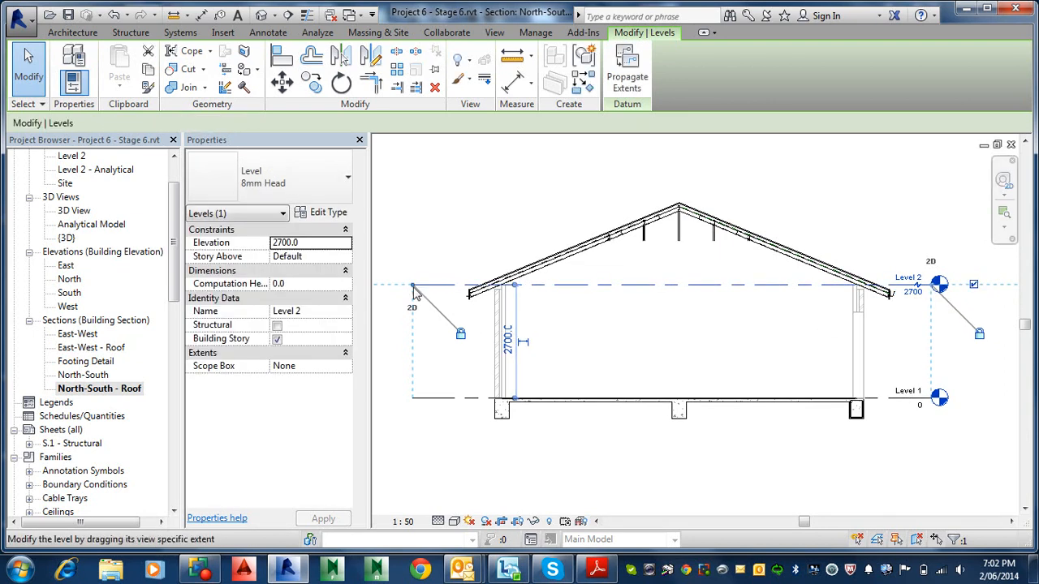
drag(413, 289, 454, 285)
drag(458, 284, 460, 284)
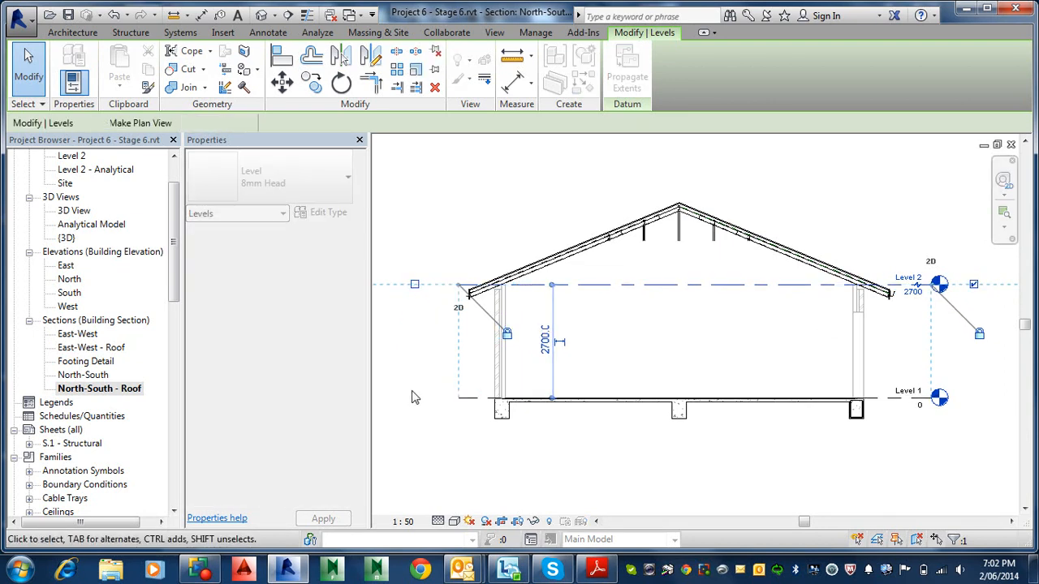
scroll(514, 319, down, 3)
scroll(516, 320, down, 1)
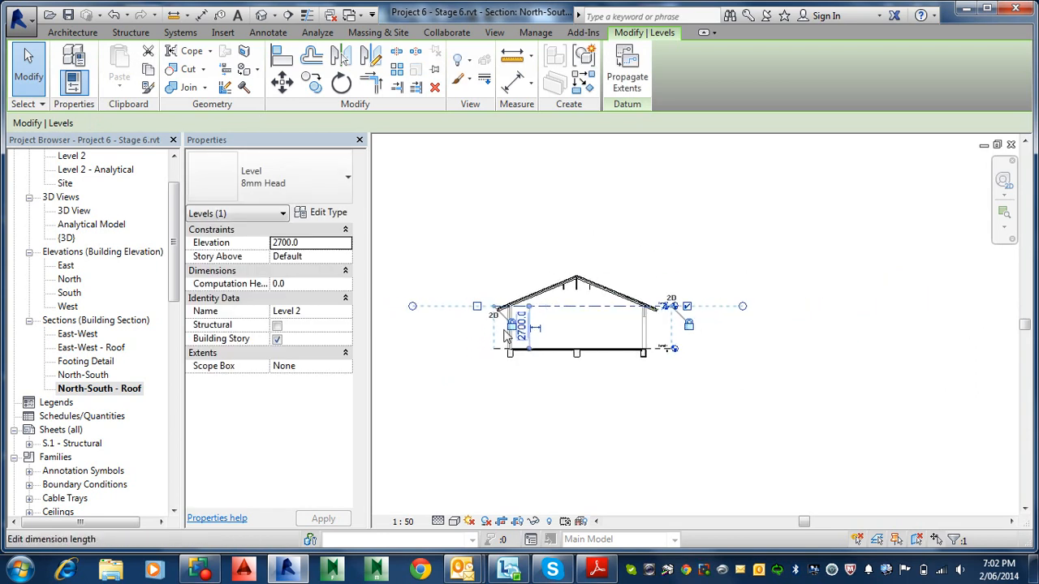
key(Escape)
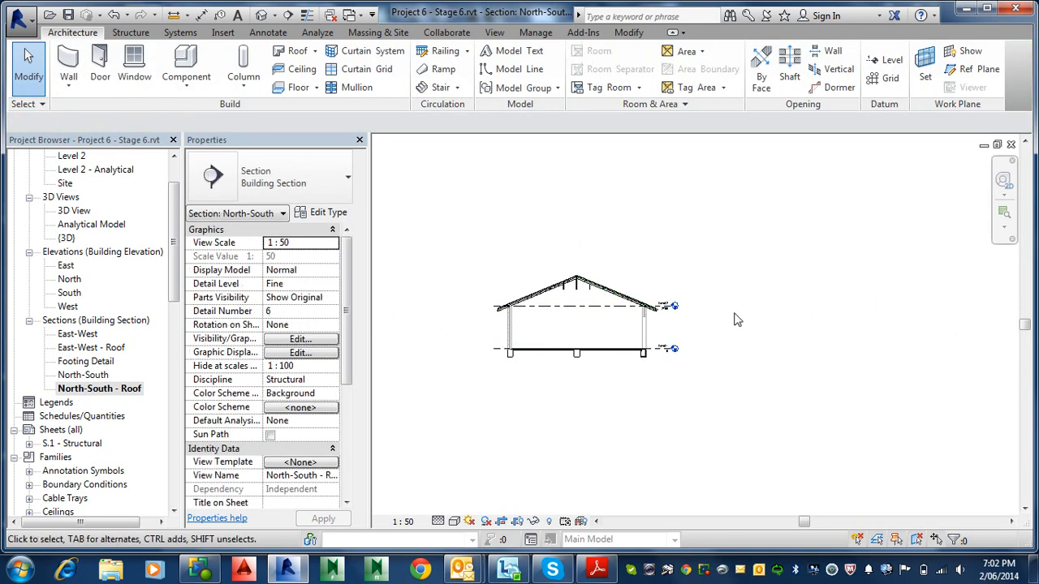
click(620, 307)
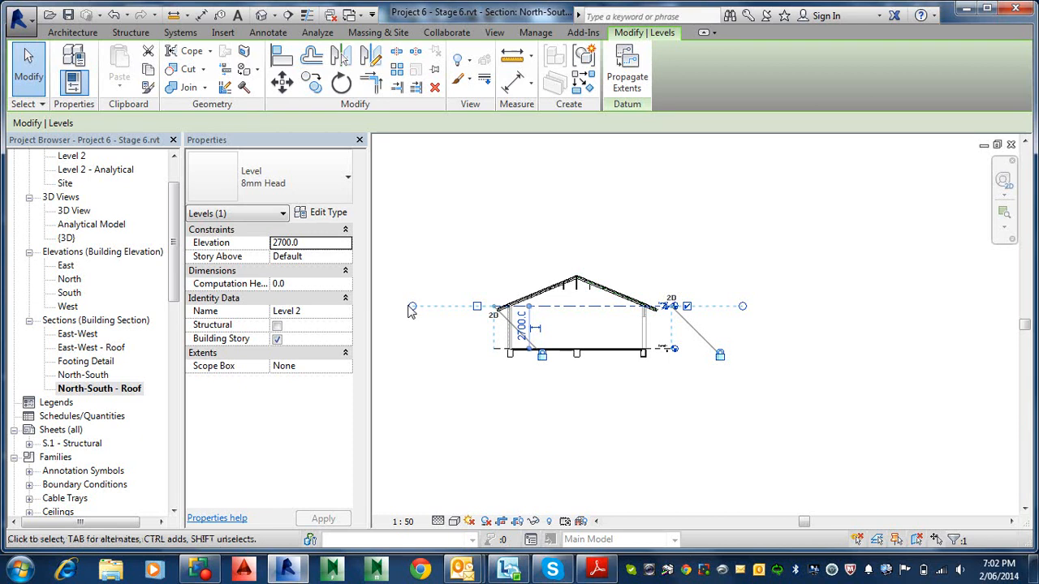
drag(413, 306, 436, 311)
key(Escape)
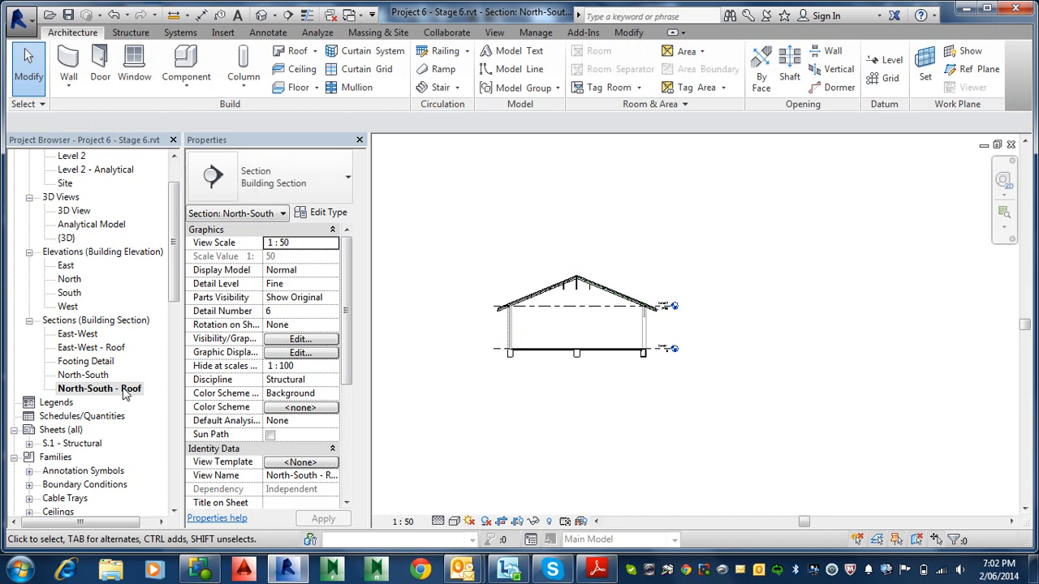
Return to sheet S.1 and check the trimmed level lines of the placed North-South - Roof section.
double_click(73, 443)
scroll(842, 415, down, 4)
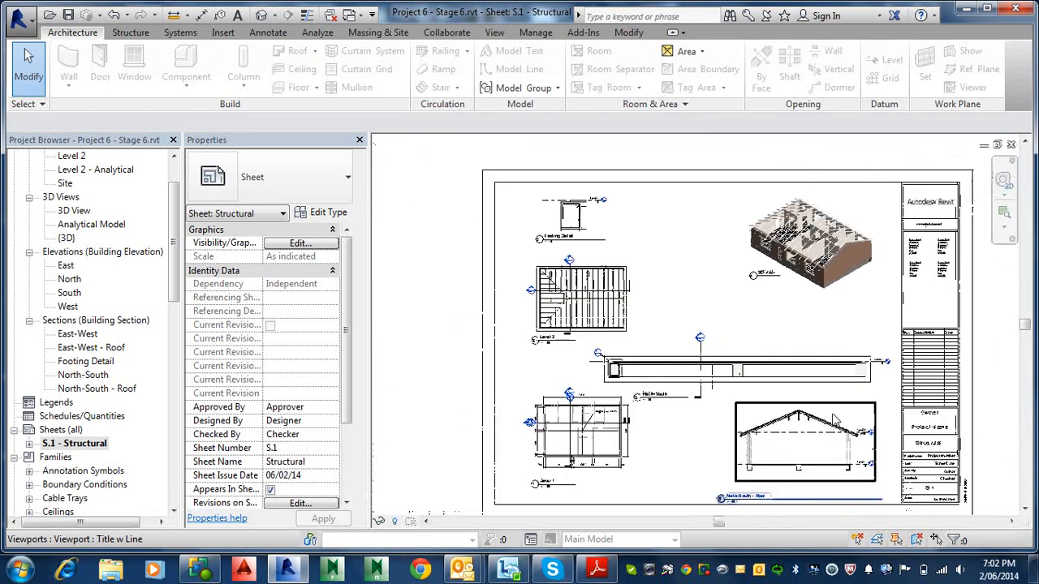
scroll(783, 415, up, 3)
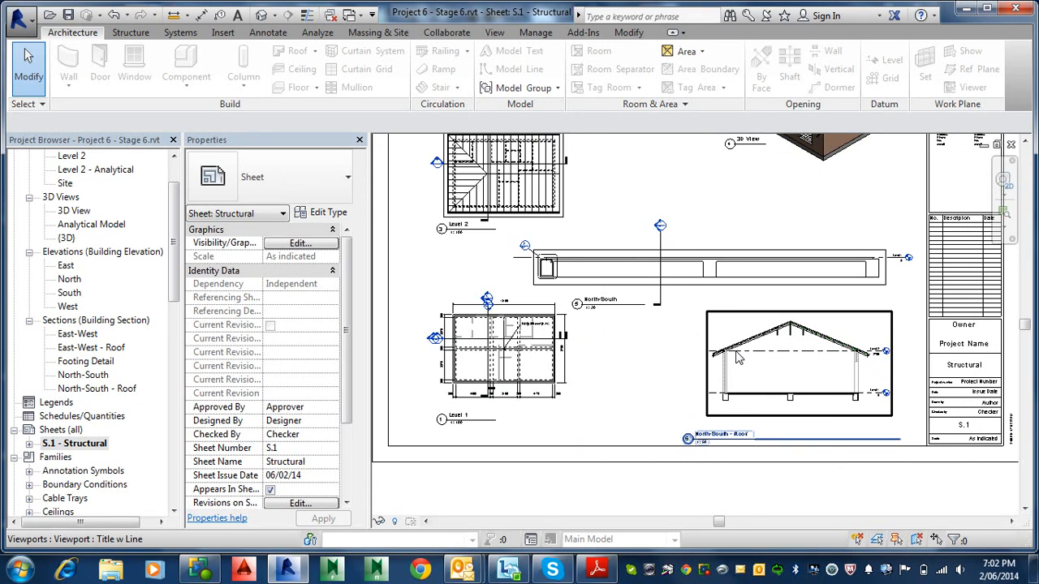
Switch to Adobe Reader and compare the sheet with the sample layout on page 27, then read the view renaming list in step 8.
click(603, 572)
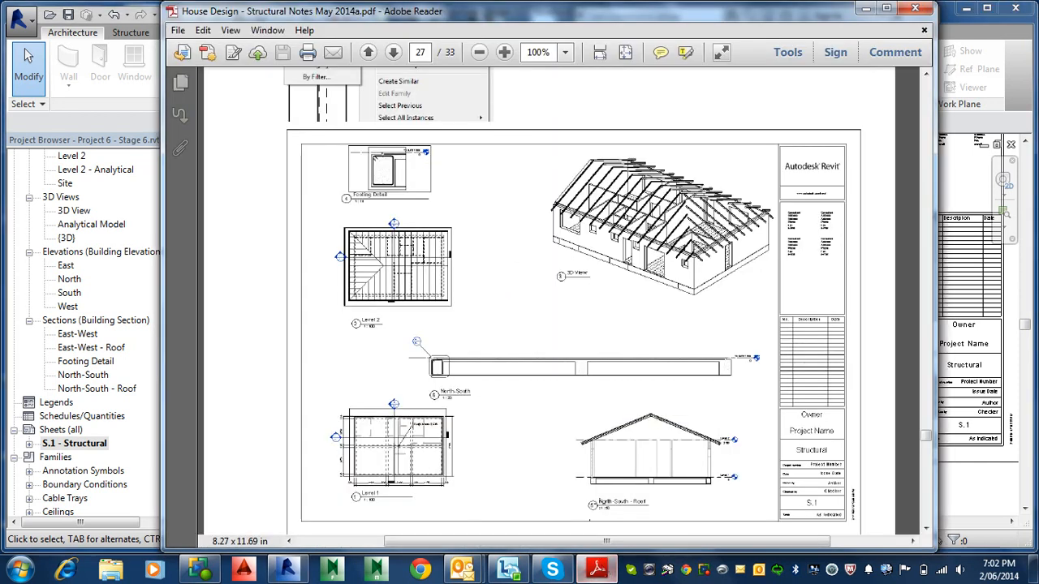
scroll(540, 285, down, 2)
scroll(529, 302, up, 4)
scroll(528, 302, up, 4)
scroll(511, 297, down, 2)
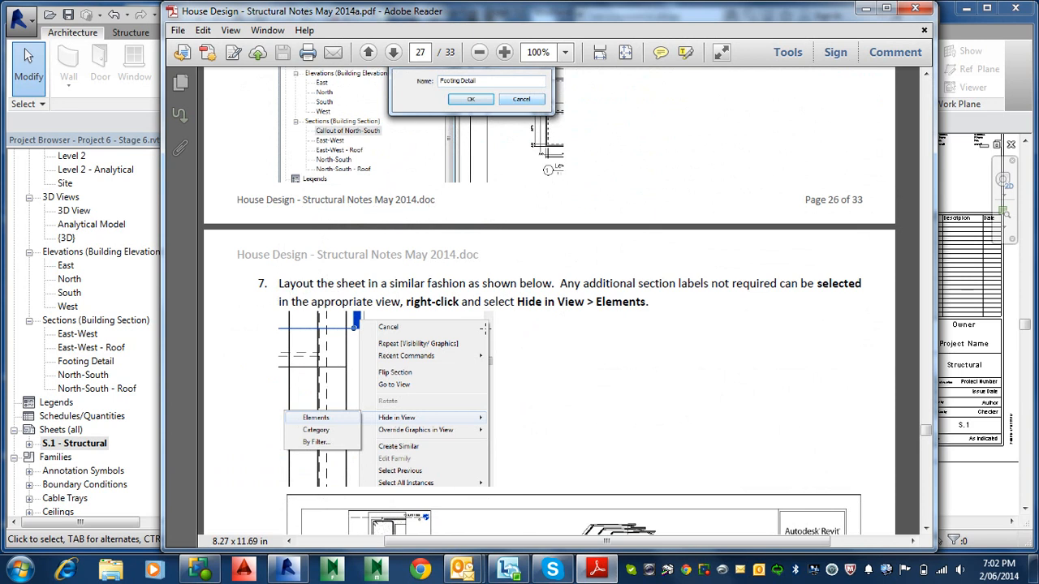
scroll(414, 276, down, 6)
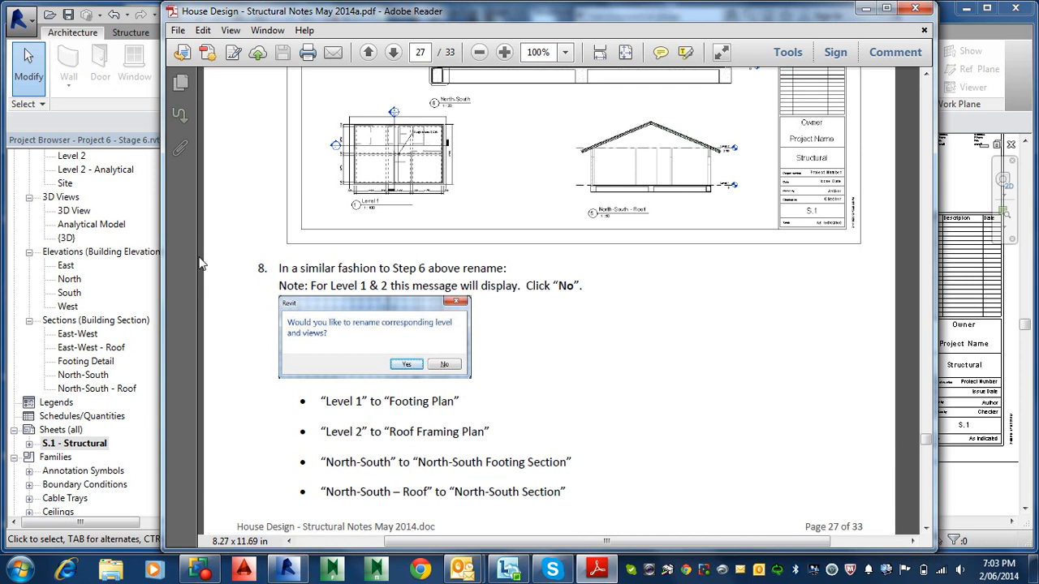
Rename the Level 2 structural plan view as Roof Framing Plan, declining to rename the corresponding level and views.
double_click(80, 158)
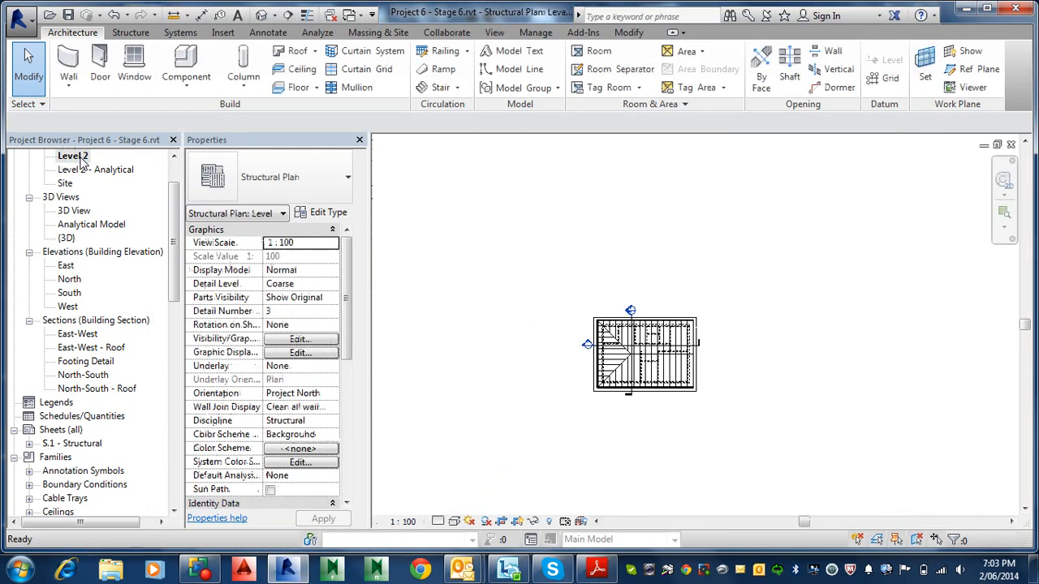
right_click(80, 159)
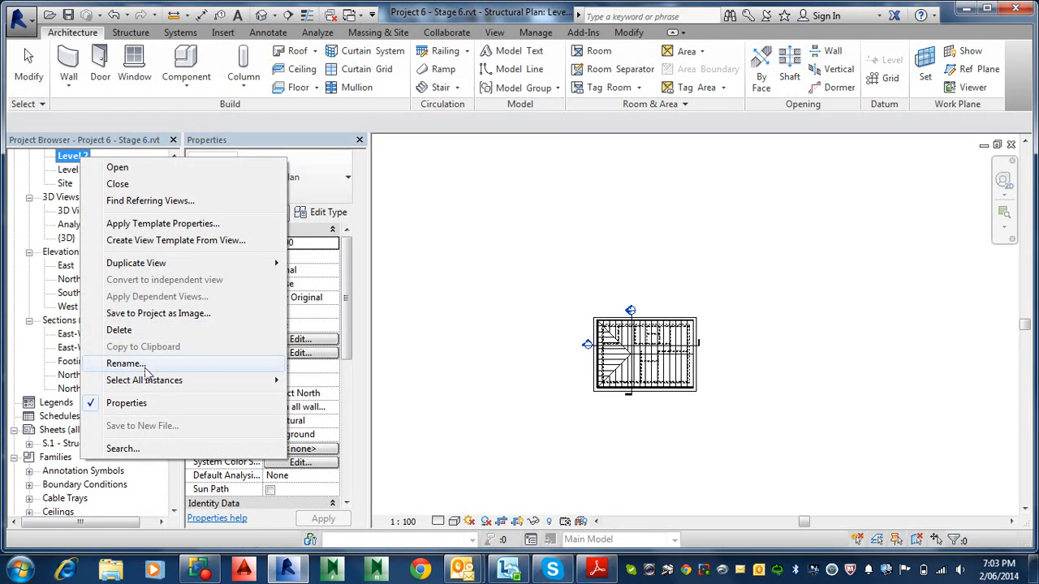
click(123, 363)
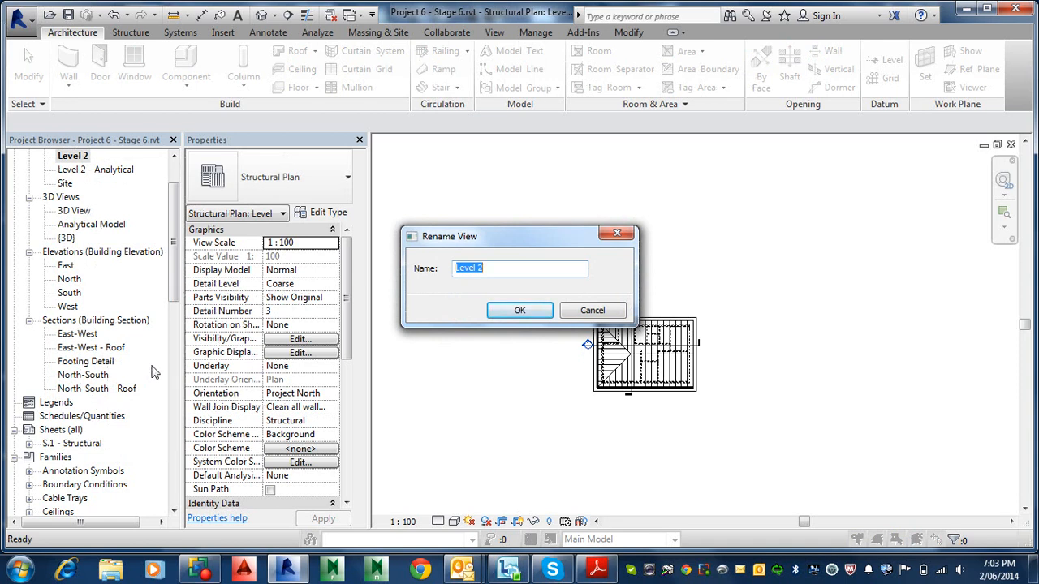
text(Roof Framing Plan)
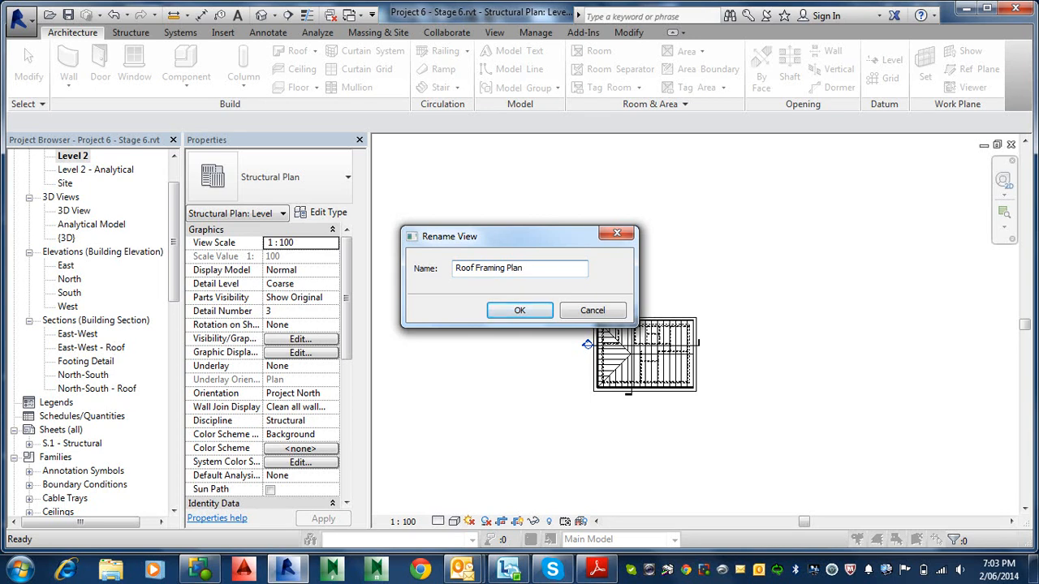
click(491, 312)
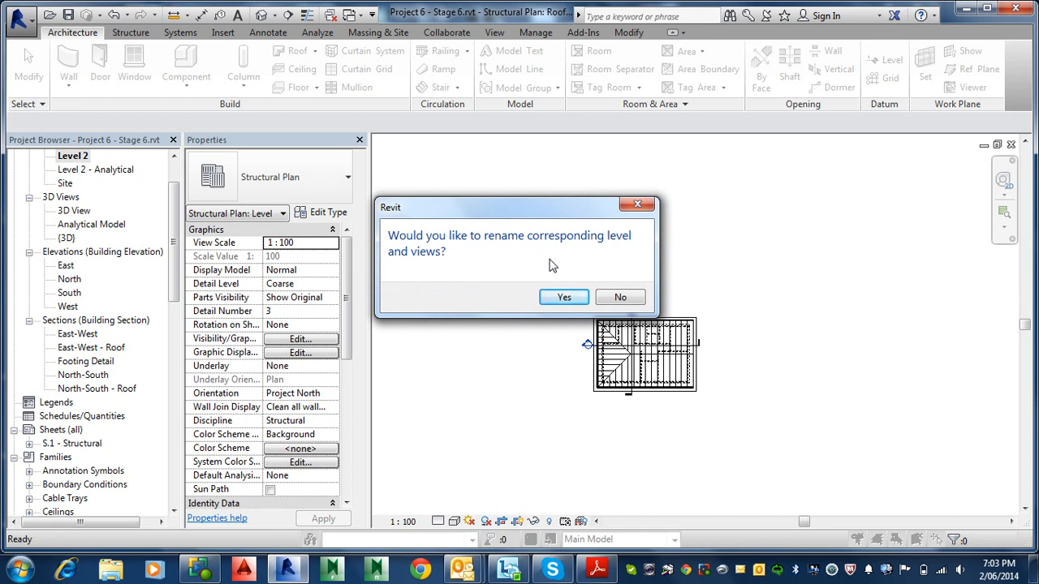
click(635, 300)
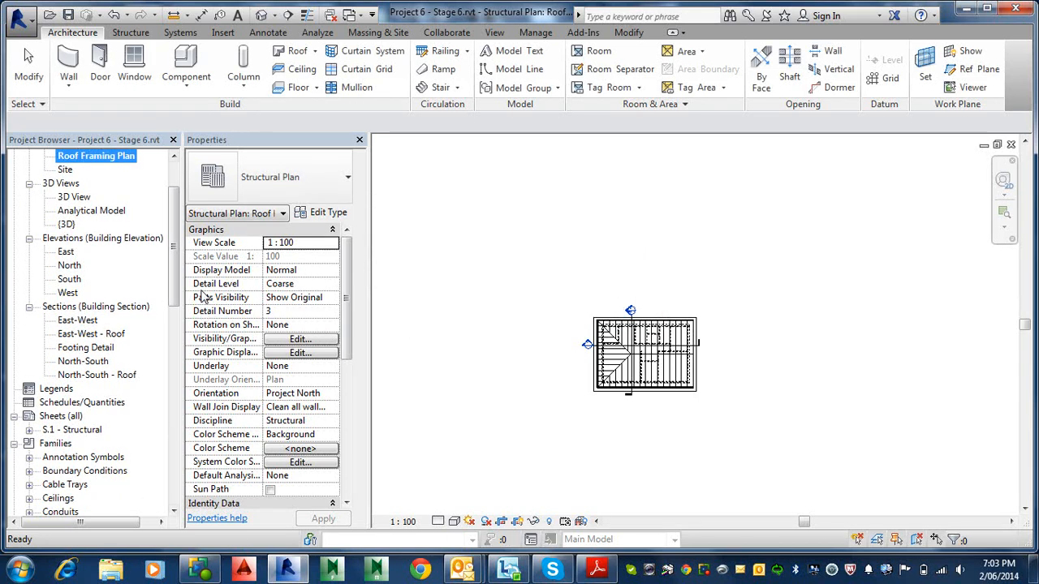
Check the roof plan's title on sheet S.1 and the upper level's label in the East-West - Roof section.
double_click(73, 430)
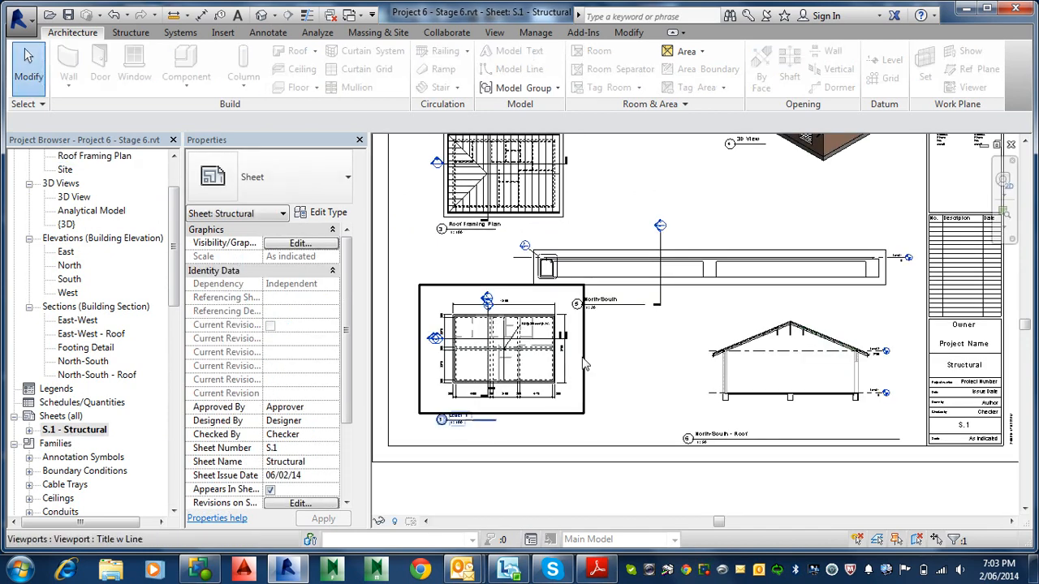
scroll(487, 268, up, 4)
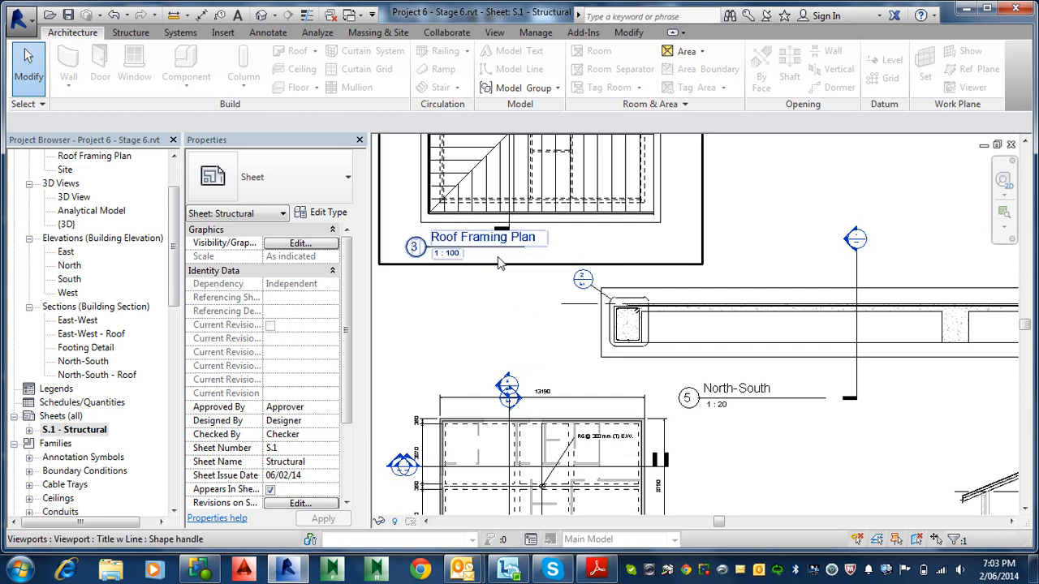
double_click(87, 333)
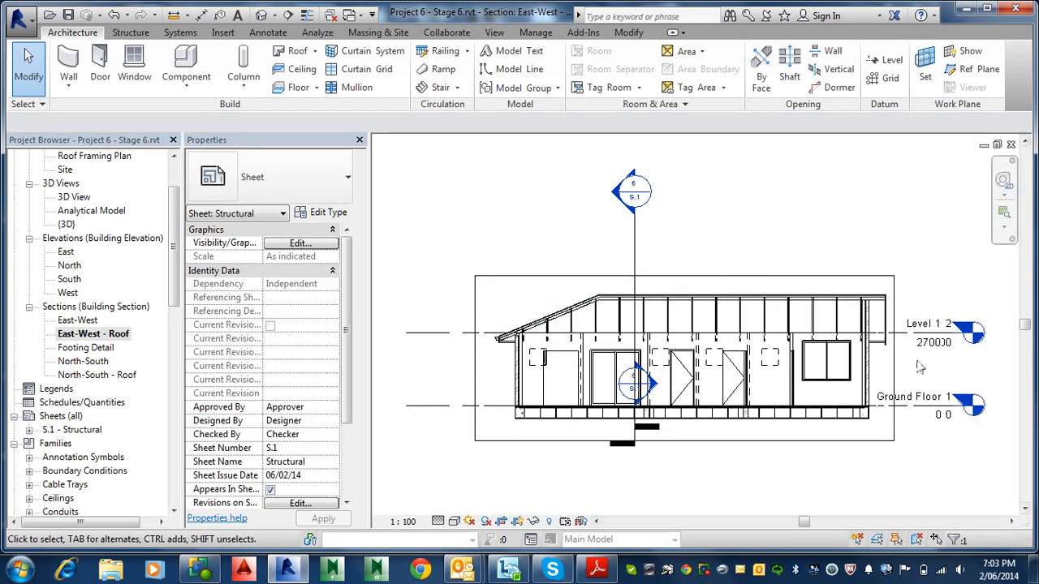
scroll(933, 329, up, 2)
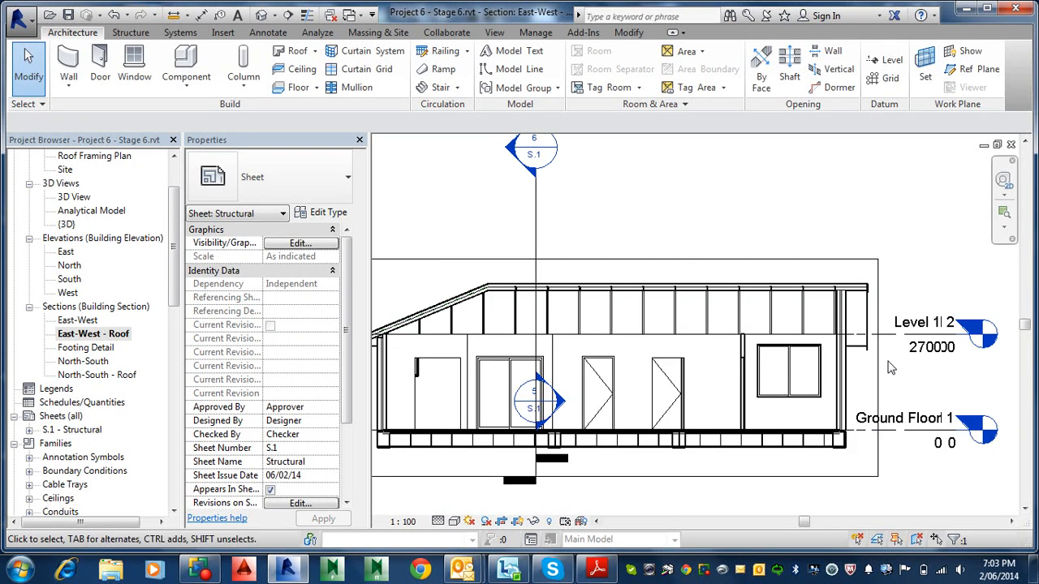
scroll(919, 325, up, 2)
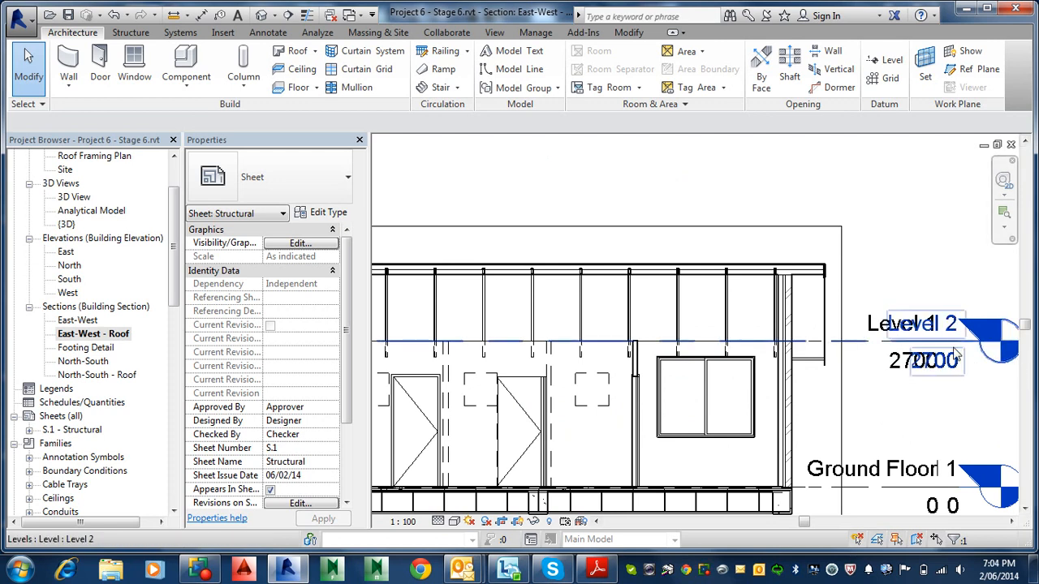
right_click(720, 570)
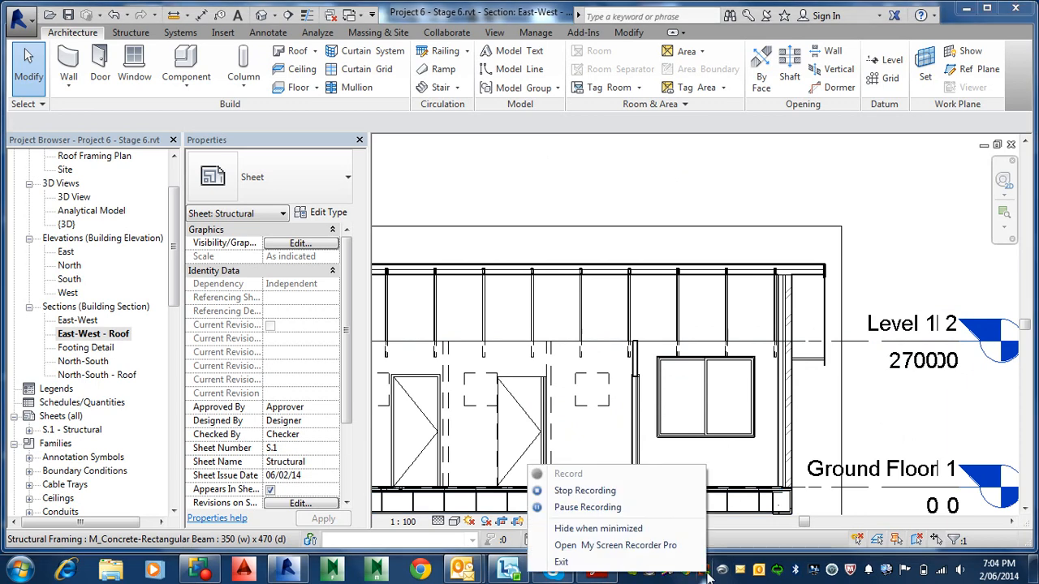